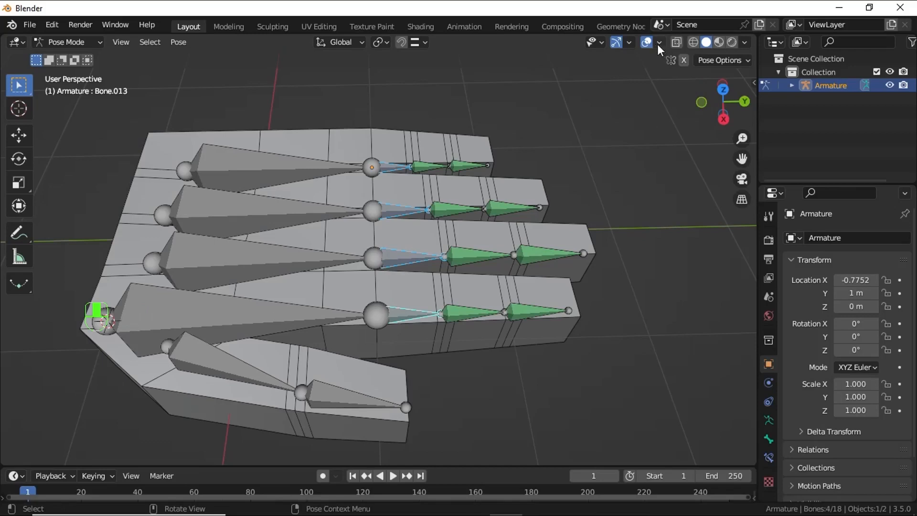
Step: Hide the viewport overlays and rotate the selected finger bones about -33 degrees around global X to curl the fingers
{"action": "left_click", "coordinate": [650, 42]}
{"action": "middle_click_drag", "start_coordinate": [503, 205], "coordinate": [491, 184]}
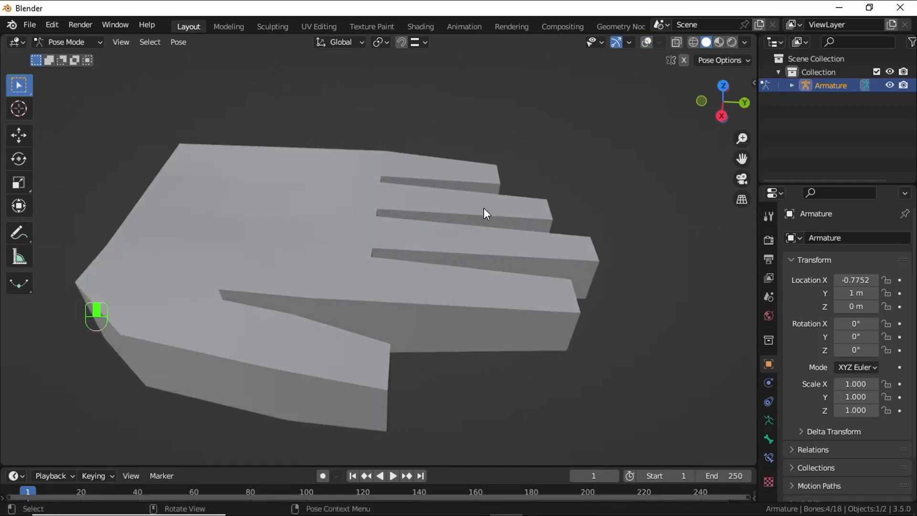
{"action": "key", "text": "r"}
{"action": "key", "text": "x"}
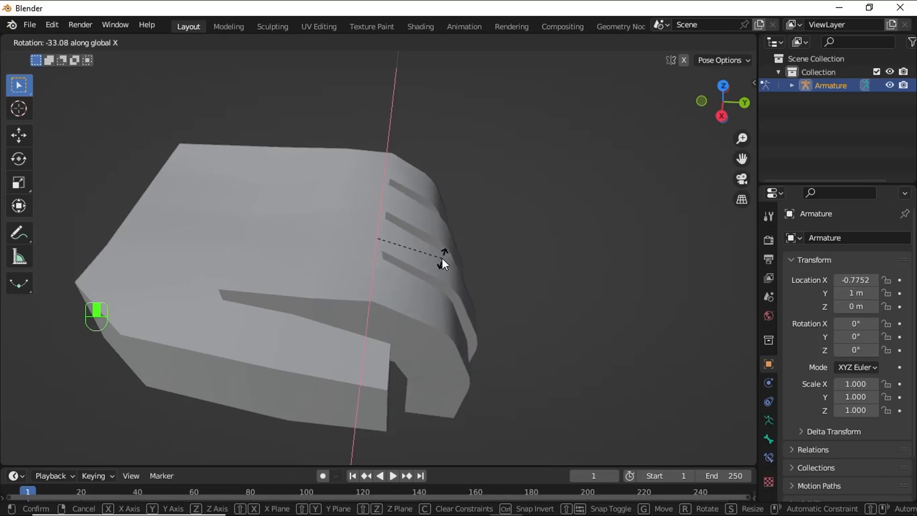
{"action": "left_click", "coordinate": [442, 257]}
{"action": "middle_click_drag", "start_coordinate": [443, 253], "coordinate": [644, 426]}
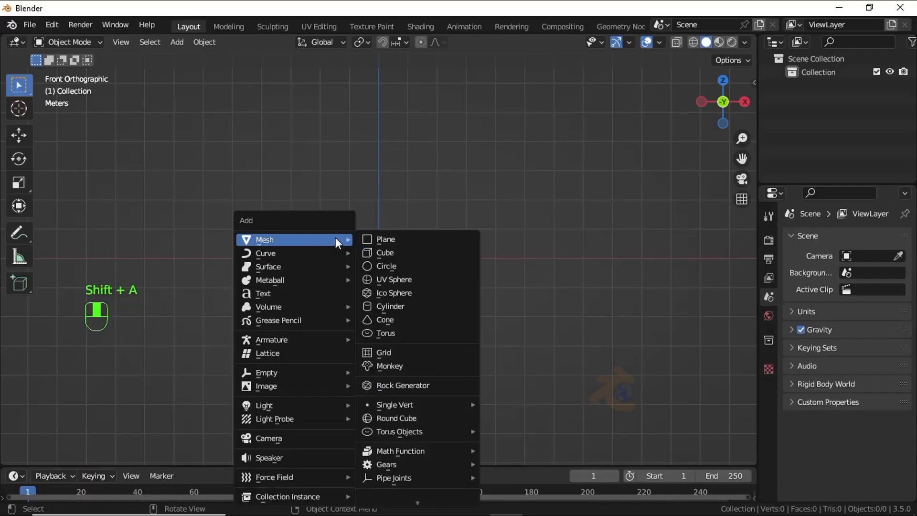
Step: Add a cube mesh and open it in Edit Mode from the front view
{"action": "left_click", "coordinate": [382, 254]}
{"action": "key", "text": "Tab"}
{"action": "key", "text": "KP_1"}
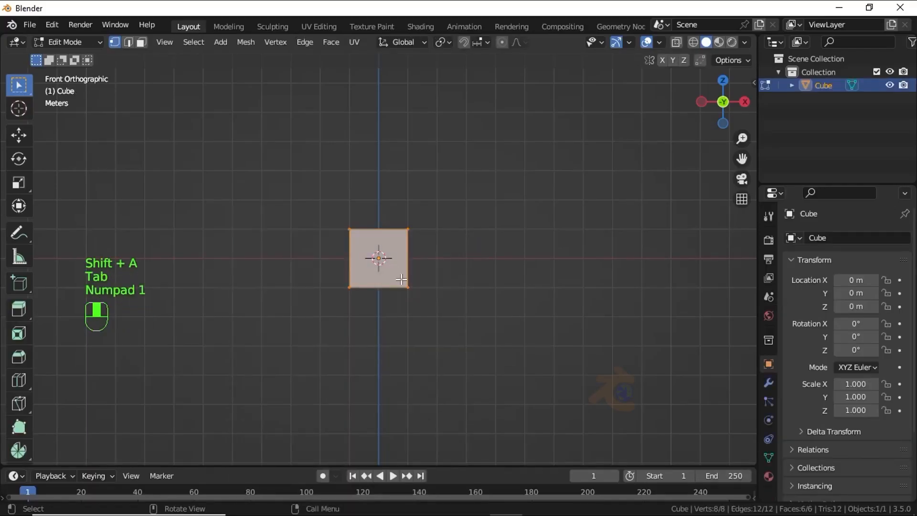
Step: Flatten the cube along Z to less than half its height
{"action": "middle_click_drag", "start_coordinate": [399, 277], "coordinate": [395, 197]}
{"action": "key", "text": "KP_1"}
{"action": "key", "text": "s"}
{"action": "key", "text": "z"}
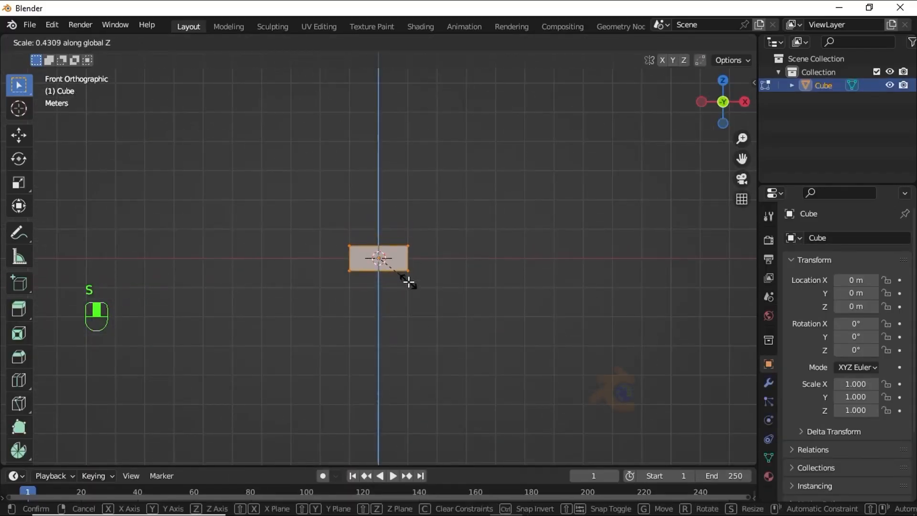
{"action": "left_click", "coordinate": [403, 272]}
Step: Add three evenly spaced loop cuts running lengthwise along Y through the flattened block
{"action": "key", "text": "KP_7"}
{"action": "key", "text": "KP_Decimal"}
{"action": "middle_click_drag", "start_coordinate": [349, 262], "coordinate": [343, 264], "text": "ctrl"}
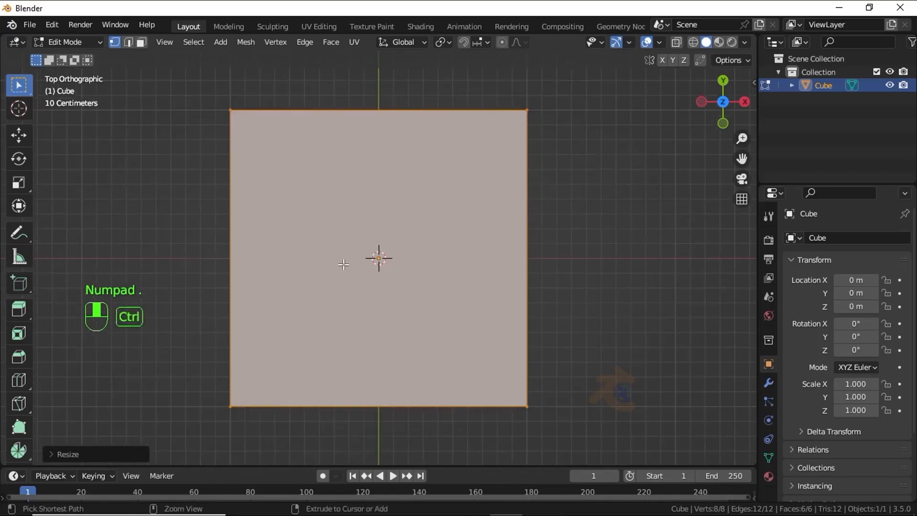
{"action": "key", "text": "ctrl+r"}
{"action": "scroll", "coordinate": [390, 114], "scroll_direction": "up", "scroll_amount": 1}
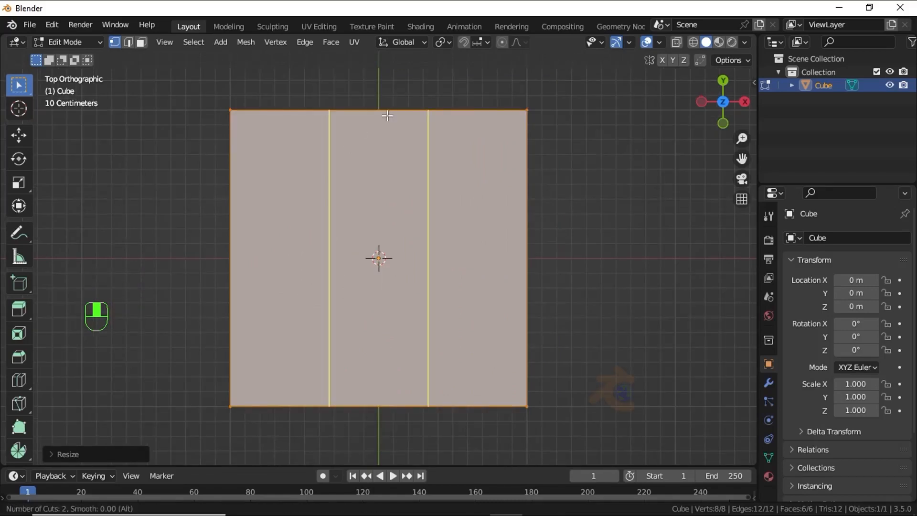
{"action": "scroll", "coordinate": [387, 115], "scroll_direction": "up", "scroll_amount": 1}
{"action": "left_click", "coordinate": [387, 115]}
{"action": "right_click", "coordinate": [386, 115]}
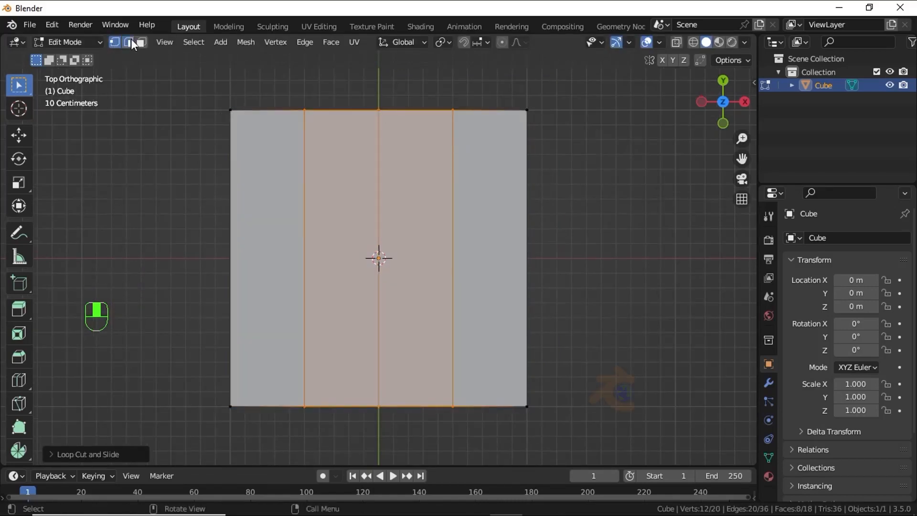
Step: Bevel the three lengthwise edge loops with a width of about 0.053 m and one segment
{"action": "left_click", "coordinate": [130, 41]}
{"action": "left_click", "coordinate": [304, 210]}
{"action": "left_click", "coordinate": [379, 241], "text": "shift"}
{"action": "left_click", "coordinate": [453, 258], "text": "shift"}
{"action": "key", "text": "ctrl+b"}
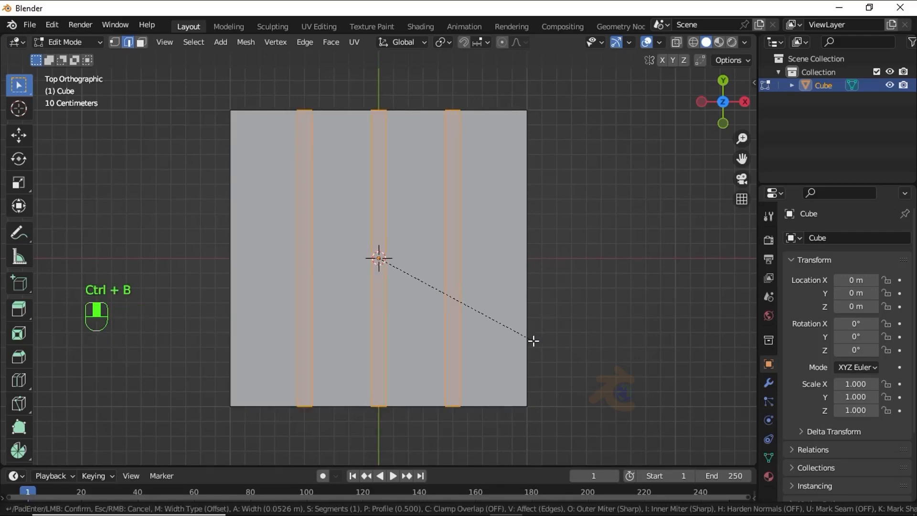
{"action": "left_click", "coordinate": [533, 340]}
Step: Adjust the thickness of the whole block by scaling all its geometry along Z
{"action": "middle_click_drag", "start_coordinate": [522, 340], "coordinate": [477, 169]}
{"action": "key", "text": "a"}
{"action": "key", "text": "s"}
{"action": "key", "text": "z"}
{"action": "left_click", "coordinate": [512, 291]}
{"action": "left_click", "coordinate": [512, 291]}
Step: Extrude the four wide faces on the block's +Y end about 1 m along Y to form the fingers
{"action": "key", "text": "KP_7"}
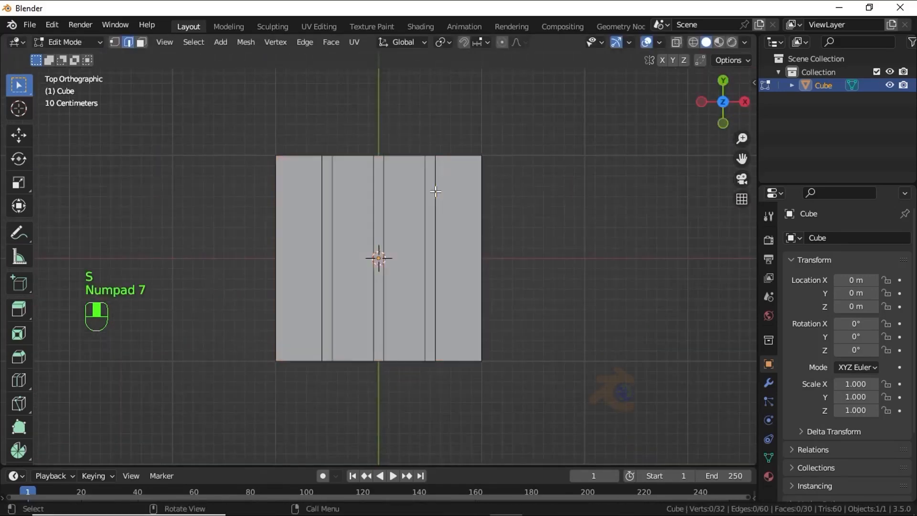
{"action": "middle_click_drag", "start_coordinate": [406, 191], "coordinate": [395, 276]}
{"action": "left_click", "coordinate": [141, 41]}
{"action": "left_click", "coordinate": [281, 212], "text": "shift"}
{"action": "left_click", "coordinate": [348, 213], "text": "shift"}
{"action": "left_click", "coordinate": [412, 212], "text": "shift"}
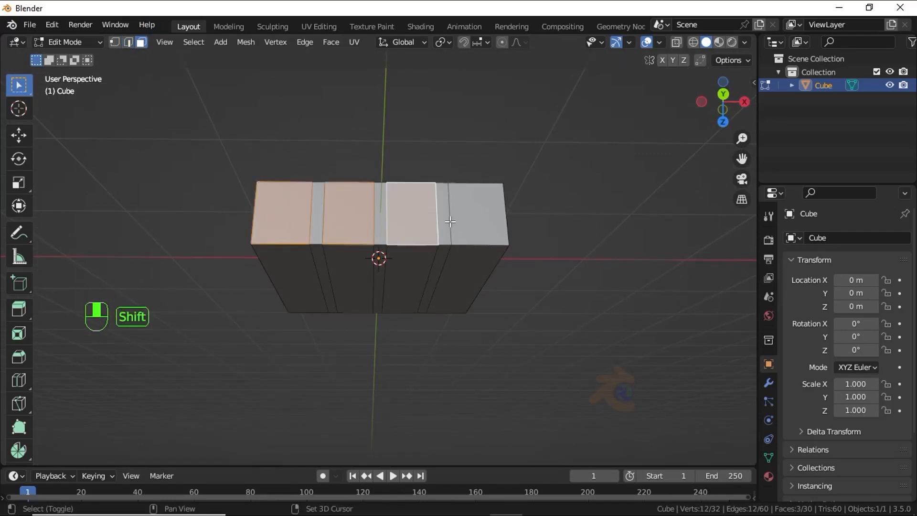
{"action": "left_click", "coordinate": [463, 220], "text": "shift"}
{"action": "key", "text": "KP_7"}
{"action": "key", "text": "e"}
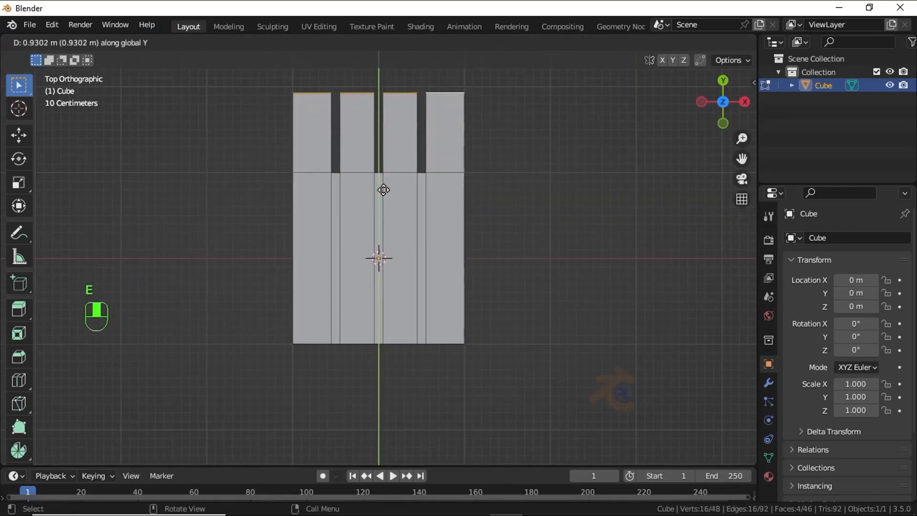
{"action": "left_click", "coordinate": [384, 178]}
Step: Lengthen the three fingers nearest +X by moving their tip vertices about 0.4 m along Y in wireframe display
{"action": "middle_click_drag", "start_coordinate": [385, 162], "coordinate": [392, 222], "text": "shift"}
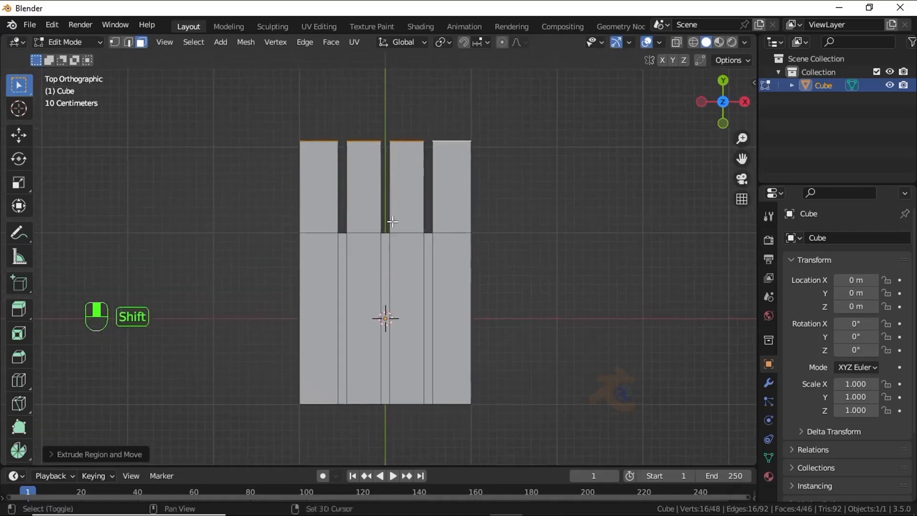
{"action": "left_click", "coordinate": [426, 151]}
{"action": "key", "text": "shift+z"}
{"action": "left_click_drag", "start_coordinate": [540, 177], "coordinate": [344, 107]}
{"action": "middle_click_drag", "start_coordinate": [417, 143], "coordinate": [422, 191], "text": "shift"}
{"action": "key", "text": "g"}
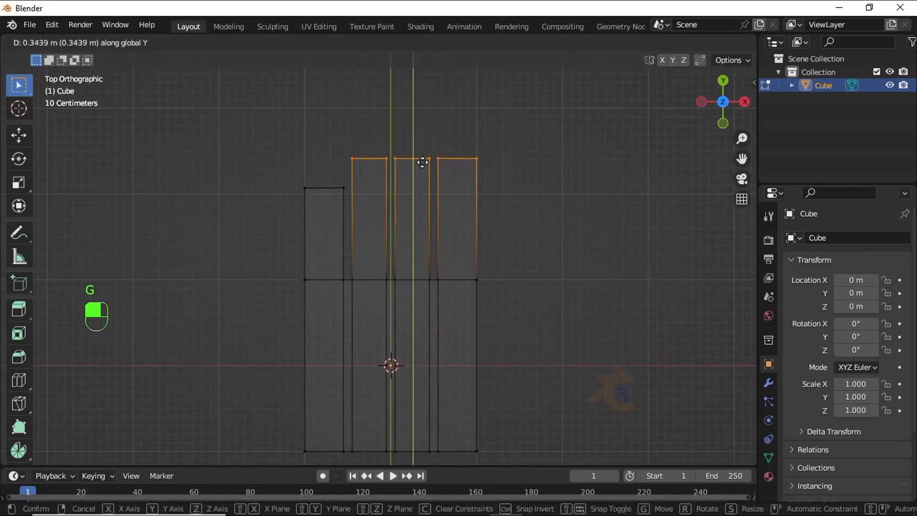
{"action": "left_click", "coordinate": [422, 158]}
Step: Move the tip vertices of the third finger from the -X side farther along Y to make it the longest
{"action": "scroll", "coordinate": [415, 160], "scroll_direction": "up", "scroll_amount": 2}
{"action": "left_click_drag", "start_coordinate": [393, 155], "coordinate": [439, 203]}
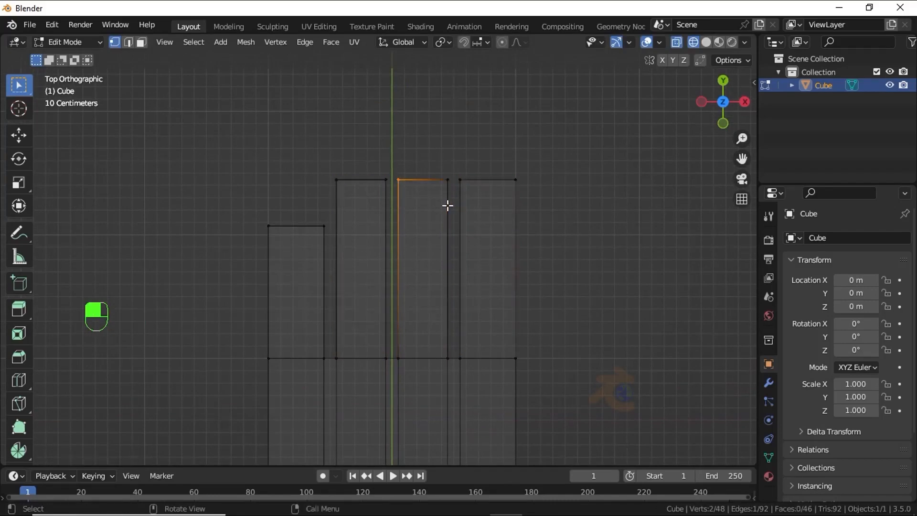
{"action": "left_click_drag", "start_coordinate": [434, 164], "coordinate": [451, 188], "text": "shift"}
{"action": "key", "text": "g"}
{"action": "left_click", "coordinate": [436, 172]}
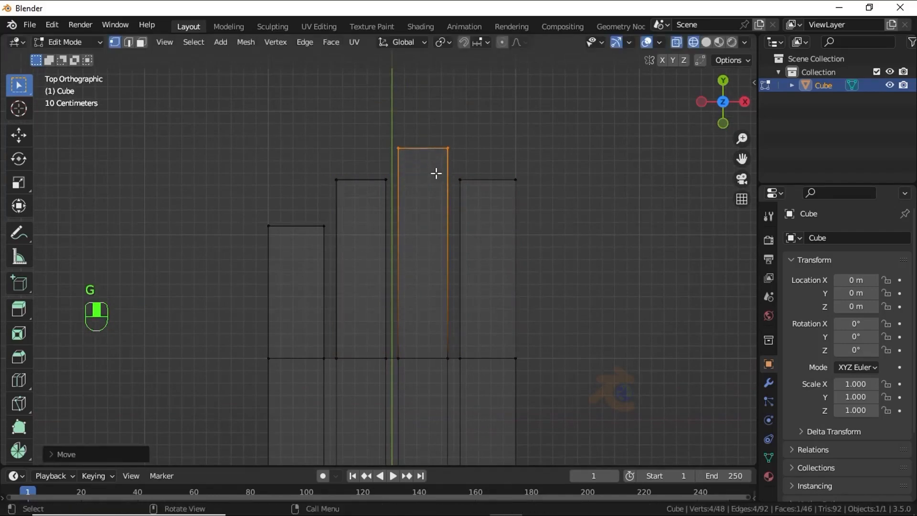
Step: Taper all four fingertips by scaling them to about 0.75 around individual origins, and restore the Median Point pivot
{"action": "left_click_drag", "start_coordinate": [233, 144], "coordinate": [523, 198]}
{"action": "left_click", "coordinate": [444, 42]}
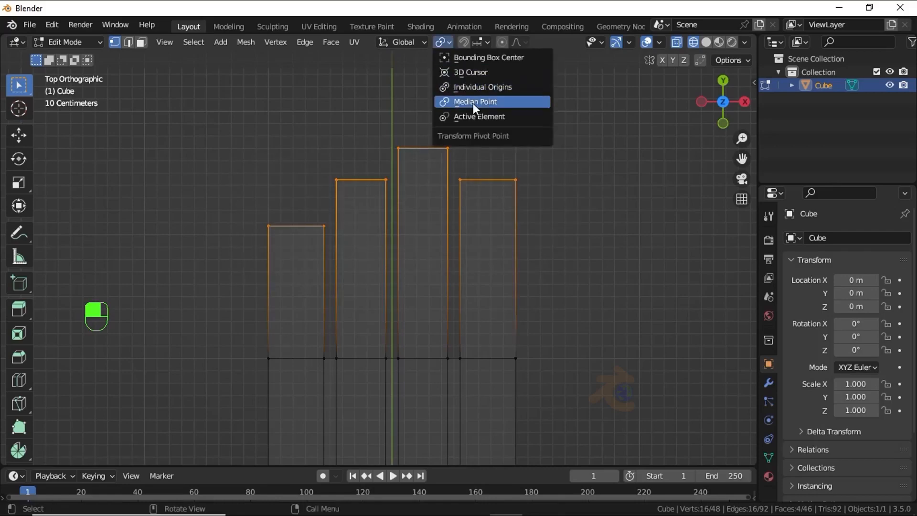
{"action": "left_click", "coordinate": [449, 42]}
{"action": "left_click", "coordinate": [483, 87]}
{"action": "key", "text": "s"}
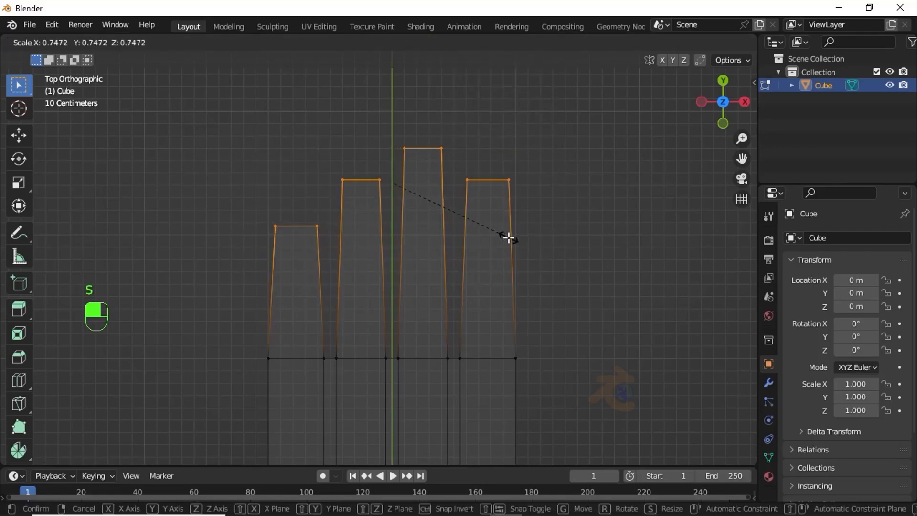
{"action": "left_click", "coordinate": [446, 142]}
{"action": "left_click", "coordinate": [443, 43]}
{"action": "left_click", "coordinate": [467, 100]}
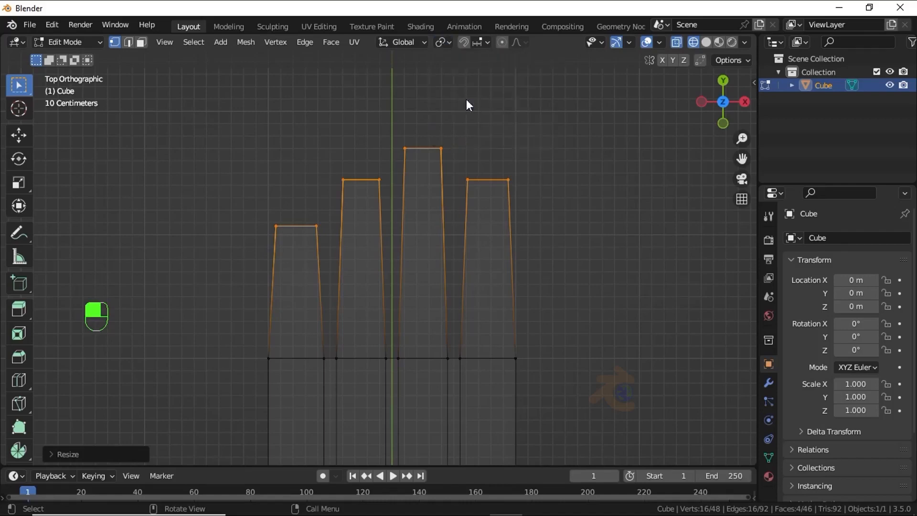
Step: Return to solid shading and add two evenly spaced loop cuts across each of the four fingers
{"action": "key", "text": "shift+z"}
{"action": "middle_click_drag", "start_coordinate": [473, 225], "coordinate": [462, 109], "text": "shift"}
{"action": "middle_click_drag", "start_coordinate": [314, 190], "coordinate": [325, 223], "text": "shift"}
{"action": "key", "text": "ctrl+r"}
{"action": "scroll", "coordinate": [292, 208], "scroll_direction": "up", "scroll_amount": 1}
{"action": "double_click", "coordinate": [292, 207]}
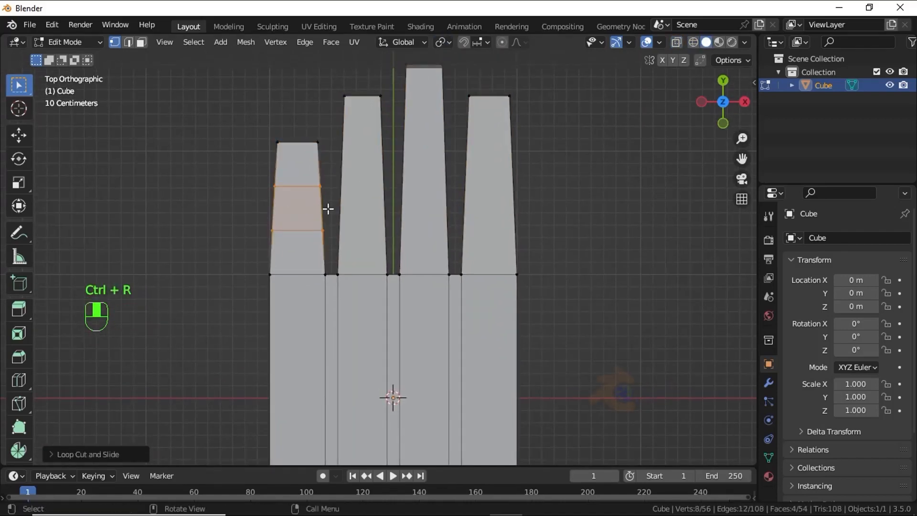
{"action": "key", "text": "ctrl+r"}
{"action": "scroll", "coordinate": [366, 207], "scroll_direction": "up", "scroll_amount": 1}
{"action": "double_click", "coordinate": [365, 207]}
{"action": "key", "text": "ctrl+r"}
{"action": "scroll", "coordinate": [436, 199], "scroll_direction": "up", "scroll_amount": 1}
{"action": "double_click", "coordinate": [436, 199]}
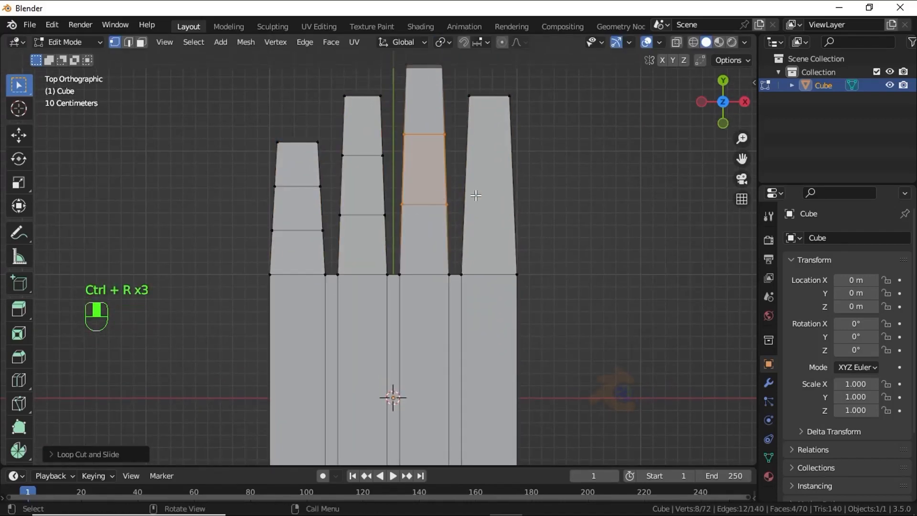
{"action": "key", "text": "ctrl+r"}
{"action": "scroll", "coordinate": [481, 193], "scroll_direction": "up", "scroll_amount": 1}
{"action": "double_click", "coordinate": [480, 194]}
{"action": "left_click", "coordinate": [527, 210]}
Step: Bevel all eight finger joint edge loops with a width of about 0.045 m and two segments
{"action": "scroll", "coordinate": [451, 205], "scroll_direction": "up", "scroll_amount": 1}
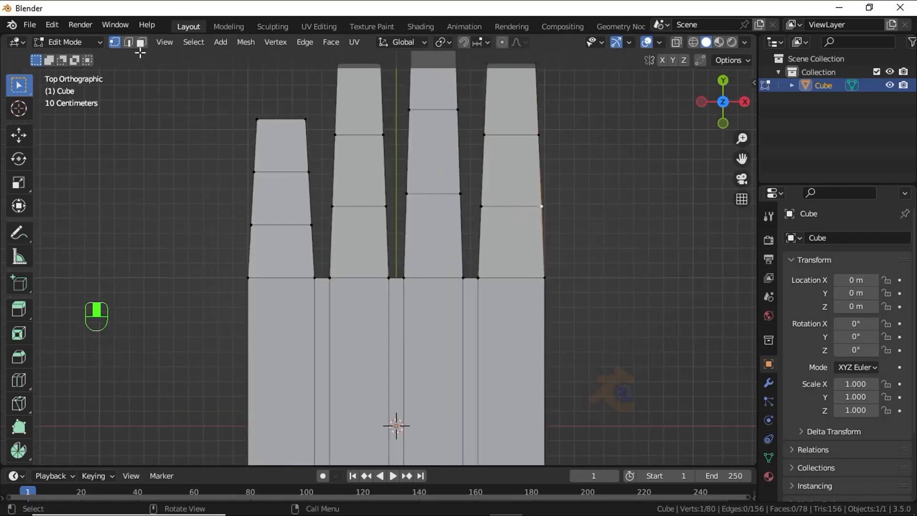
{"action": "left_click", "coordinate": [128, 42]}
{"action": "double_click", "coordinate": [267, 223]}
{"action": "left_click", "coordinate": [273, 175], "text": "shift"}
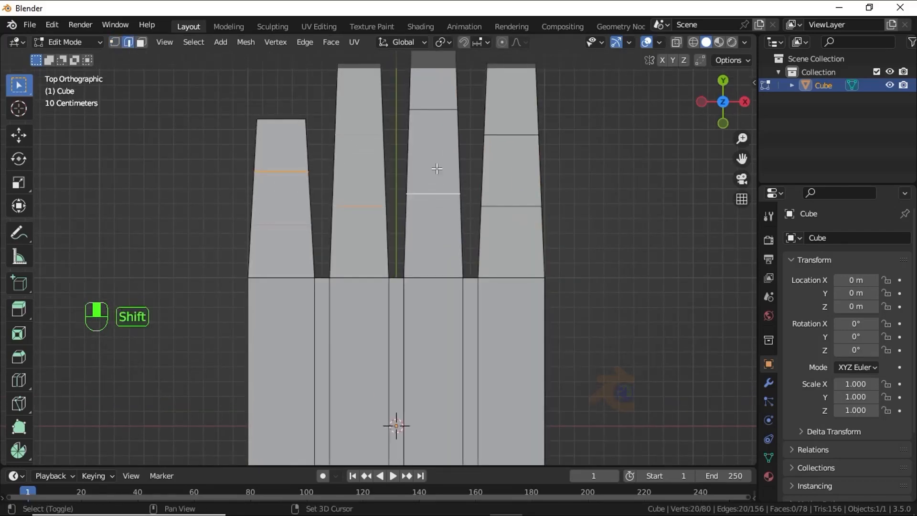
{"action": "scroll", "coordinate": [520, 204], "scroll_direction": "up", "scroll_amount": 2, "text": "shift"}
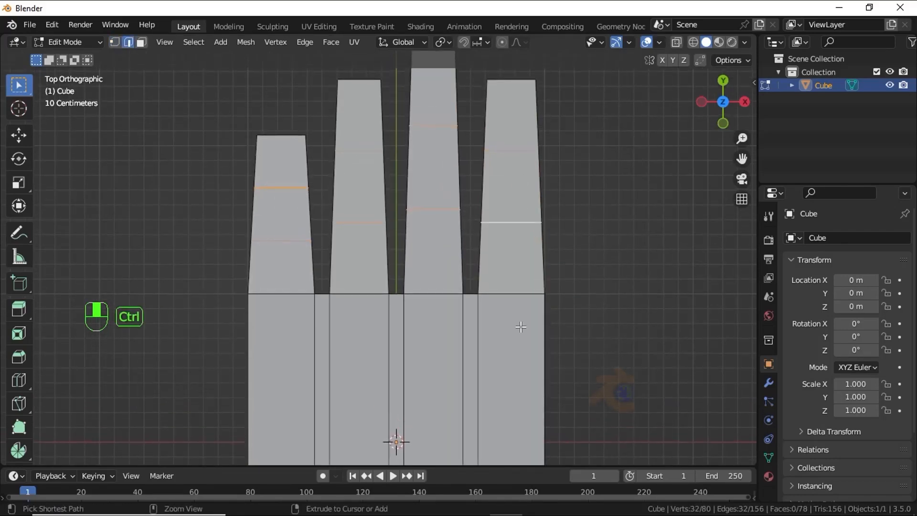
{"action": "key", "text": "ctrl+b"}
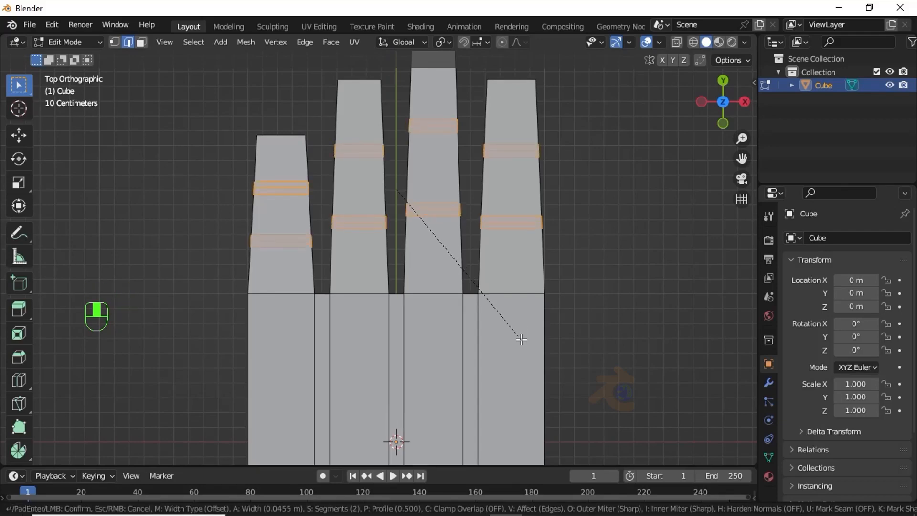
{"action": "left_click", "coordinate": [521, 340]}
{"action": "left_click", "coordinate": [539, 268]}
Step: Add a loop cut across the palm and slide it toward the base of the fingers
{"action": "scroll", "coordinate": [539, 268], "scroll_direction": "down", "scroll_amount": 3}
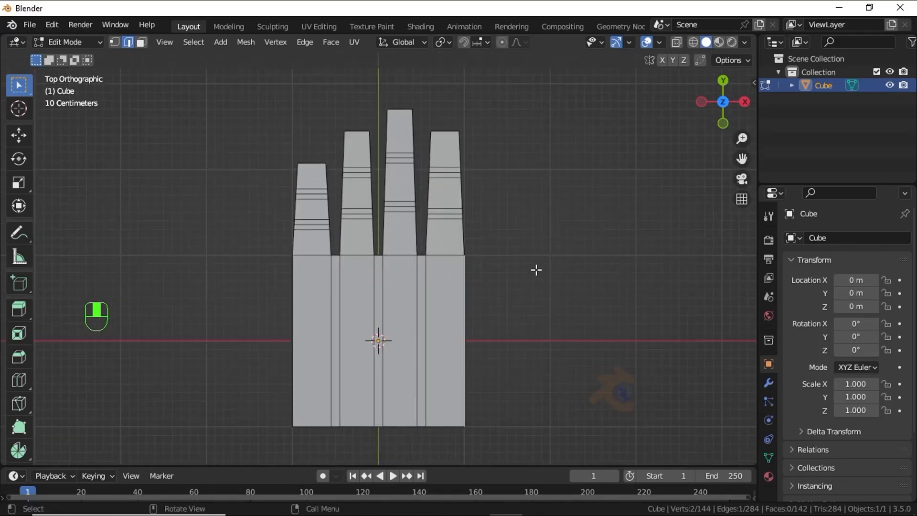
{"action": "scroll", "coordinate": [536, 270], "scroll_direction": "up", "scroll_amount": 1}
{"action": "key", "text": "ctrl+r"}
{"action": "left_click", "coordinate": [382, 306]}
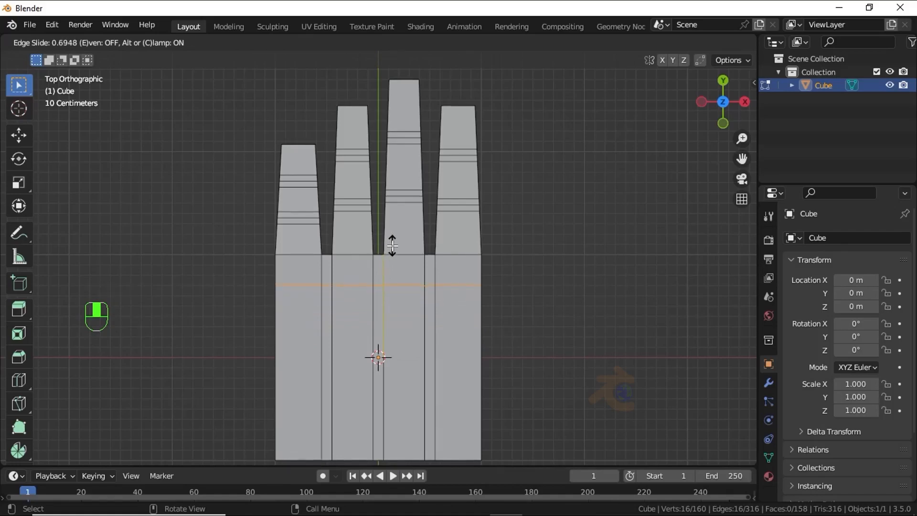
{"action": "left_click", "coordinate": [395, 256]}
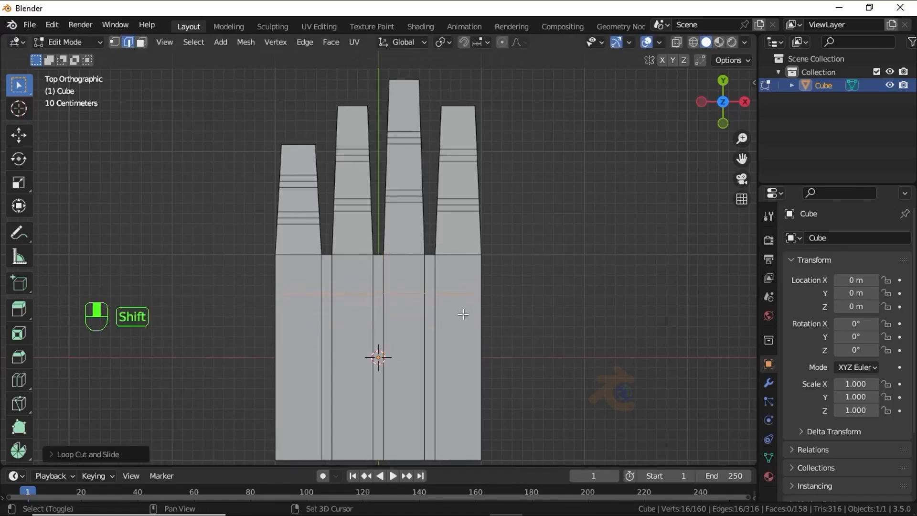
Step: Add a second loop cut across the palm, slid toward the wrist by a factor of about -0.27
{"action": "middle_click_drag", "start_coordinate": [389, 394], "coordinate": [382, 364], "text": "shift"}
{"action": "key", "text": "ctrl+r"}
{"action": "left_click", "coordinate": [385, 375]}
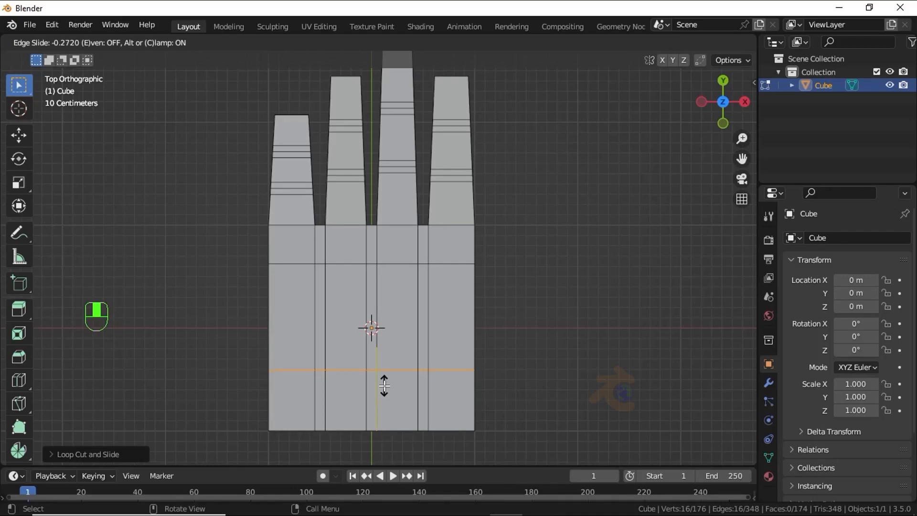
{"action": "left_click", "coordinate": [384, 386]}
{"action": "left_click", "coordinate": [519, 379]}
Step: Slide the palm edge loop nearest the wrist slightly toward the fingers to widen the thumb's base face
{"action": "middle_click_drag", "start_coordinate": [519, 378], "coordinate": [189, 209]}
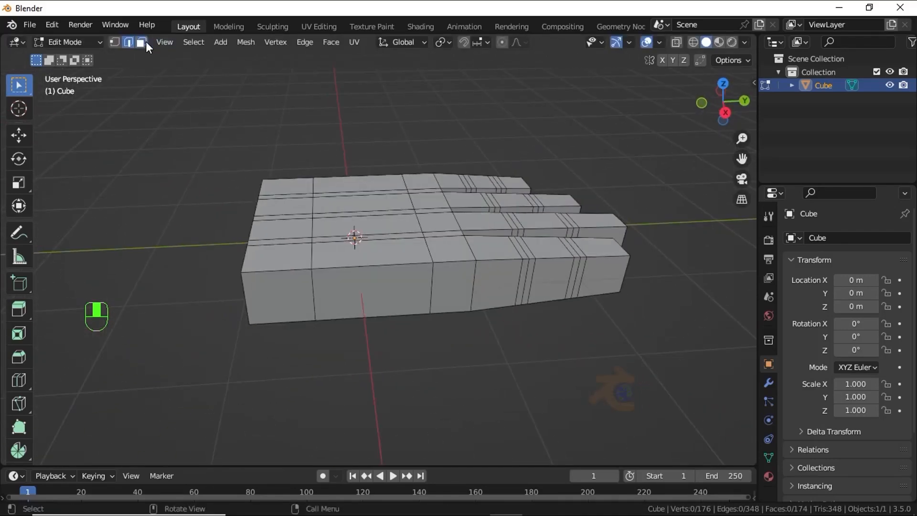
{"action": "left_click", "coordinate": [143, 42]}
{"action": "key", "text": "KP_7"}
{"action": "left_click", "coordinate": [128, 42]}
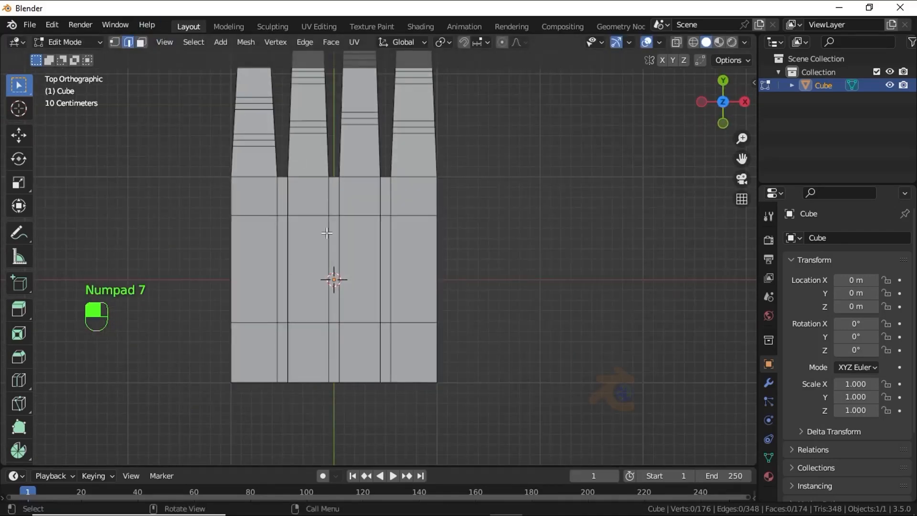
{"action": "left_click", "coordinate": [343, 319], "text": "alt"}
{"action": "key", "text": "g"}
{"action": "key", "text": "g"}
{"action": "left_click", "coordinate": [343, 304]}
{"action": "left_click", "coordinate": [481, 367]}
Step: Extrude the side face of the palm next to the wrist outward along X to start the thumb
{"action": "middle_click_drag", "start_coordinate": [481, 366], "coordinate": [337, 230]}
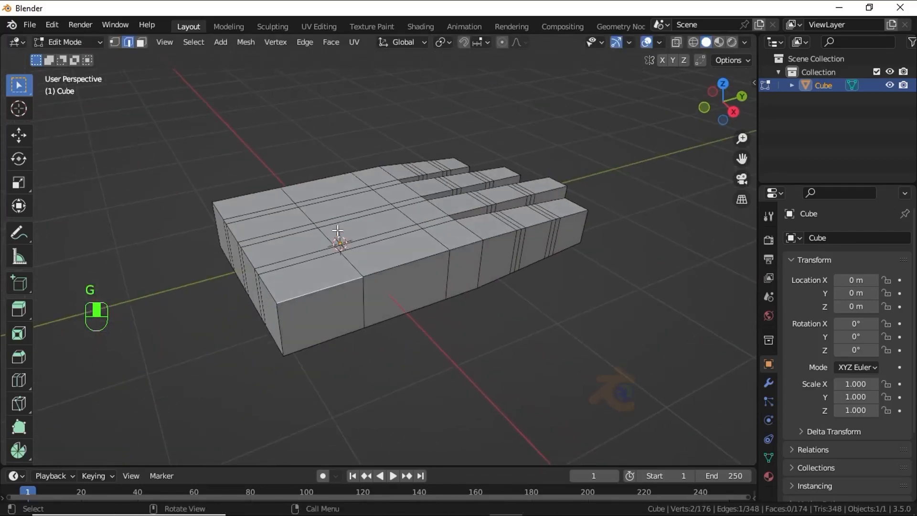
{"action": "left_click", "coordinate": [346, 335]}
{"action": "key", "text": "KP_7"}
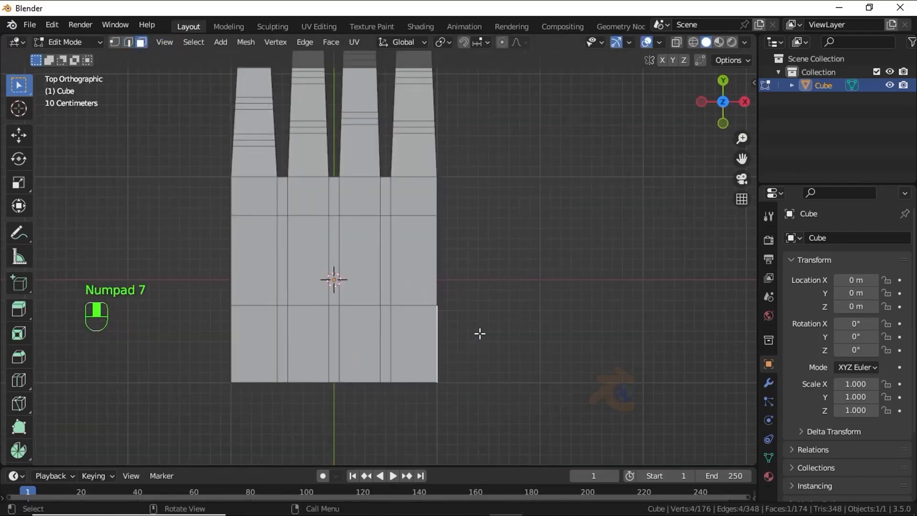
{"action": "key", "text": "e"}
{"action": "left_click", "coordinate": [495, 323]}
Step: Rotate the extruded thumb face toward the fingers and move it diagonally away from the wrist
{"action": "key", "text": "r"}
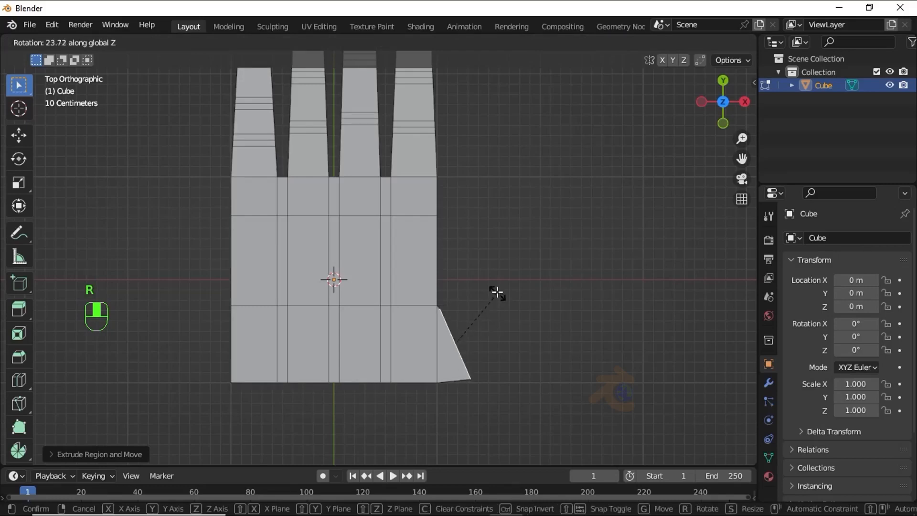
{"action": "left_click", "coordinate": [493, 335]}
{"action": "key", "text": "g"}
{"action": "left_click", "coordinate": [510, 284]}
{"action": "key", "text": "s"}
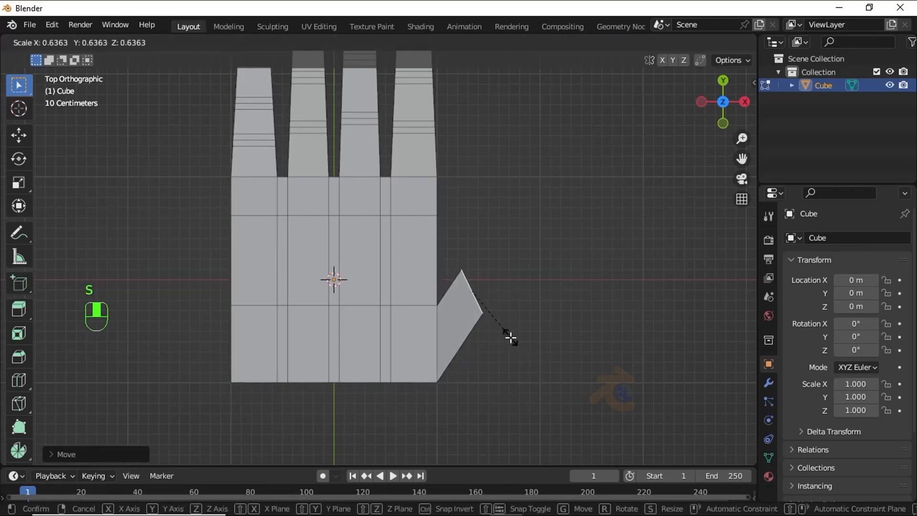
{"action": "left_click", "coordinate": [510, 338]}
{"action": "key", "text": "ctrl+z"}
{"action": "key", "text": "r"}
{"action": "left_click", "coordinate": [525, 296]}
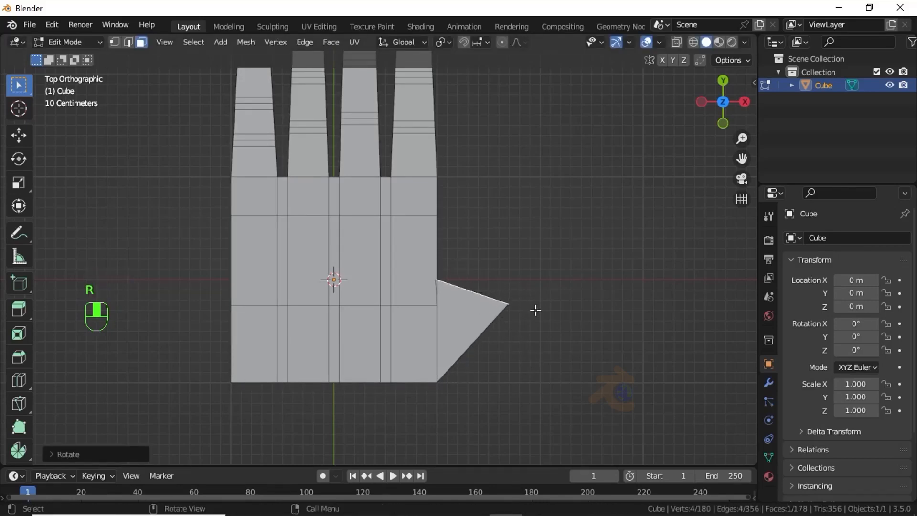
Step: Flatten the thumb's end face along Y with scale 0 and narrow it along X
{"action": "key", "text": "s"}
{"action": "key", "text": "y"}
{"action": "key", "text": "0"}
{"action": "key", "text": "Return"}
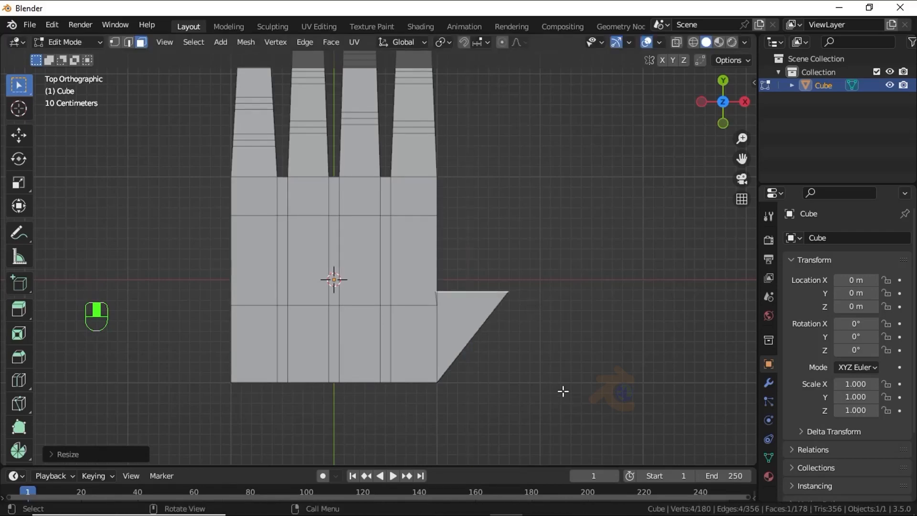
{"action": "key", "text": "s"}
{"action": "left_click", "coordinate": [512, 385]}
{"action": "key", "text": "ctrl+z"}
{"action": "key", "text": "s"}
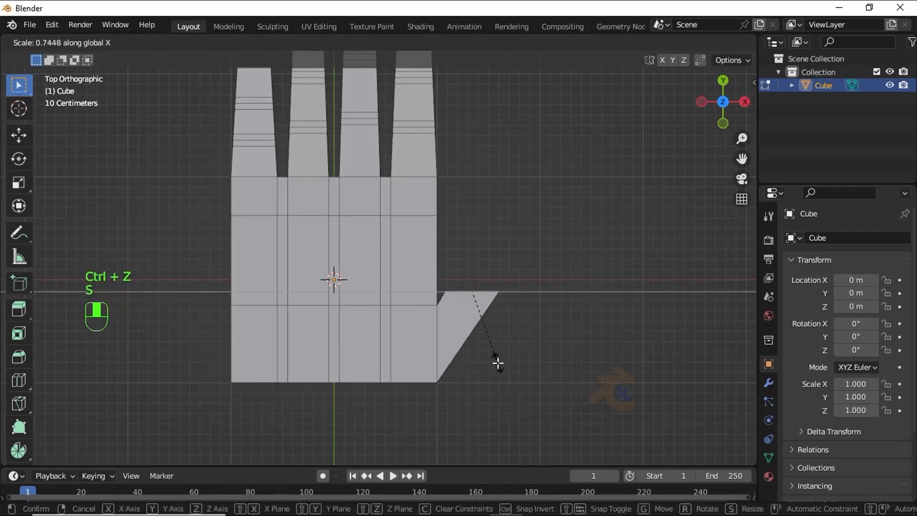
{"action": "left_click", "coordinate": [490, 355]}
Step: Move the thumb's end face along Y toward the fingertips and about 0.15 m outward along X
{"action": "key", "text": "g"}
{"action": "key", "text": "y"}
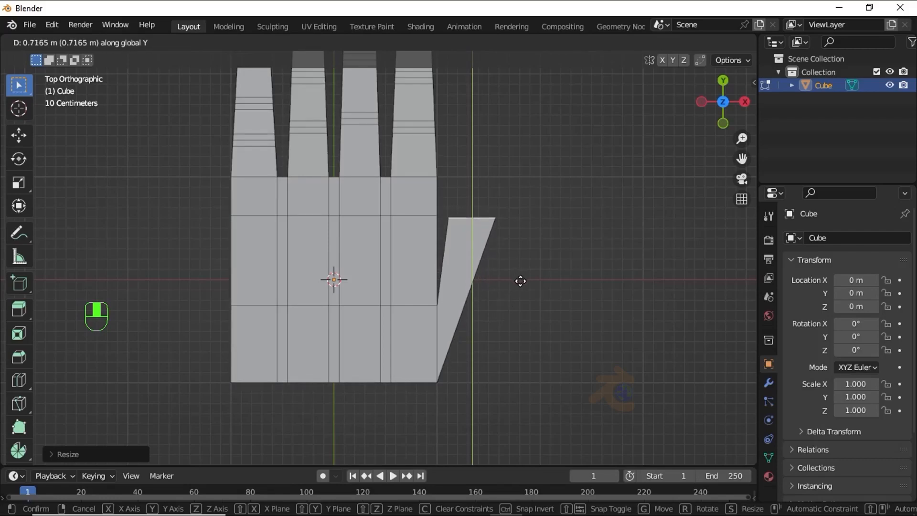
{"action": "left_click", "coordinate": [540, 254]}
{"action": "key", "text": "g"}
{"action": "key", "text": "x"}
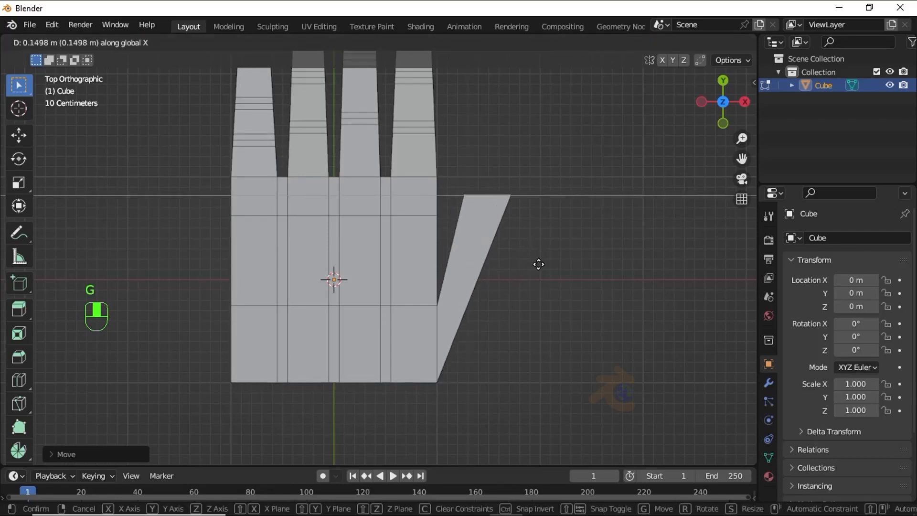
{"action": "left_click", "coordinate": [539, 264]}
Step: Add a loop cut around the middle of the thumb, slide it toward the wrist, and switch to vertex selection
{"action": "key", "text": "ctrl+r"}
{"action": "left_click", "coordinate": [460, 290]}
{"action": "key", "text": "g"}
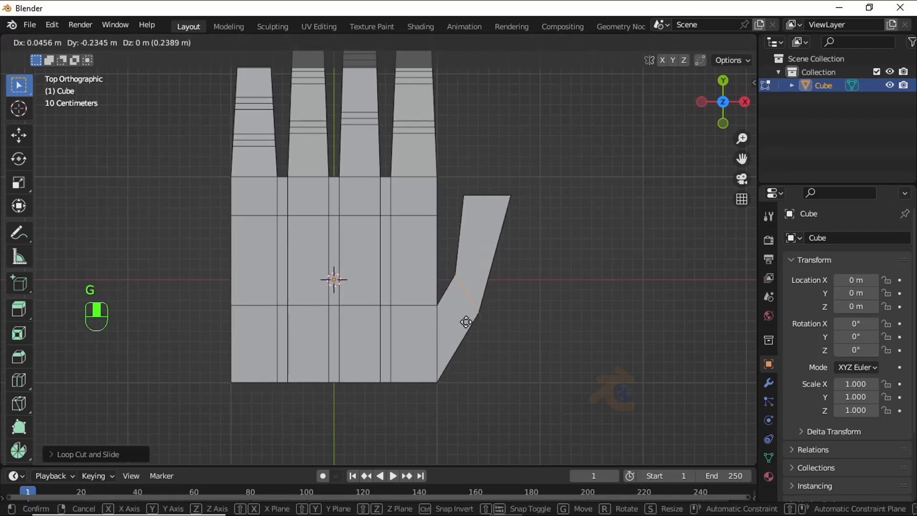
{"action": "right_click", "coordinate": [465, 322]}
{"action": "key", "text": "g"}
{"action": "key", "text": "g"}
{"action": "left_click", "coordinate": [471, 332]}
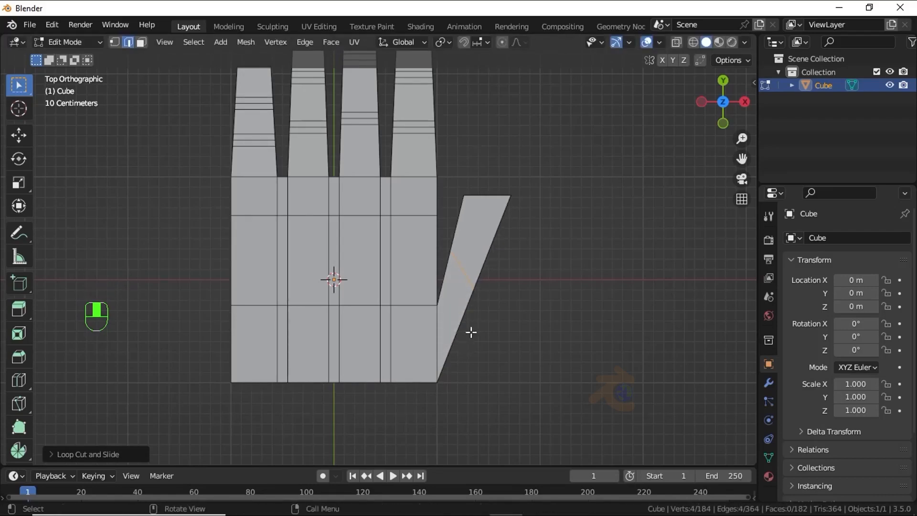
{"action": "key", "text": "g"}
{"action": "key", "text": "g"}
{"action": "left_click", "coordinate": [458, 336]}
{"action": "left_click", "coordinate": [115, 42]}
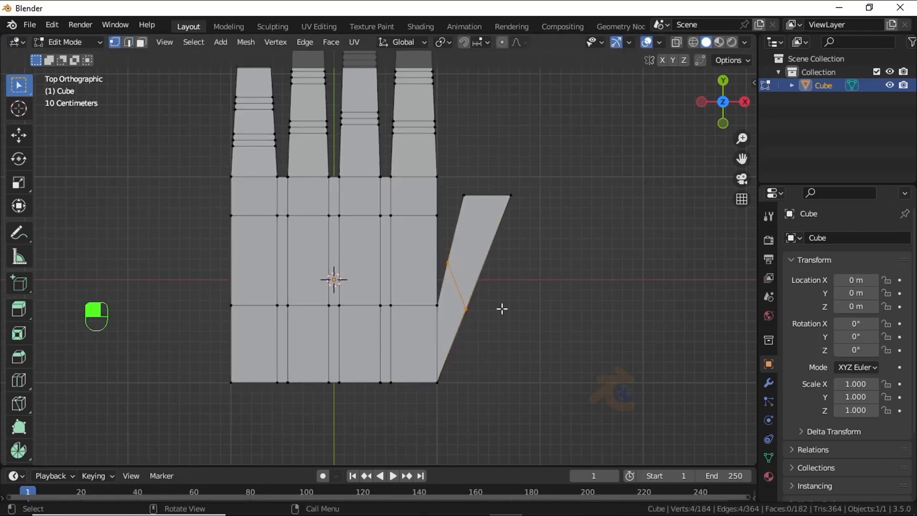
{"action": "key", "text": "s"}
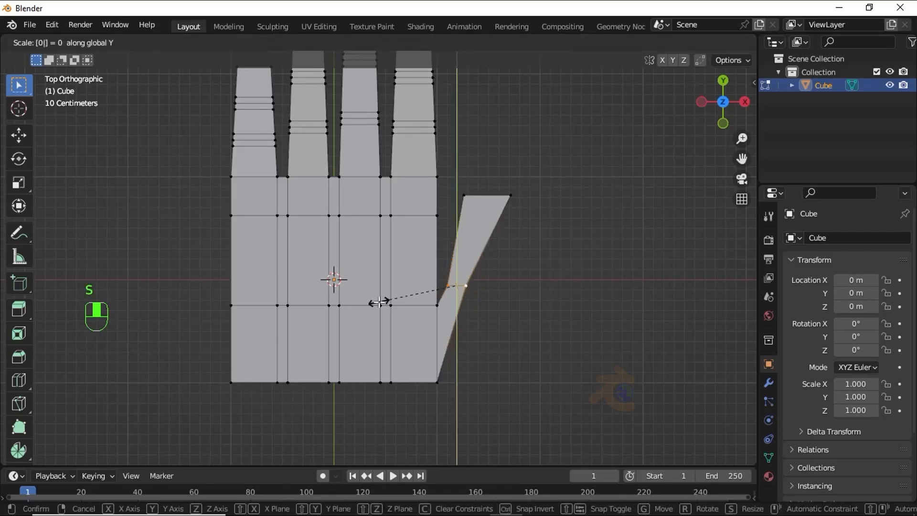
{"action": "right_click", "coordinate": [379, 301]}
{"action": "left_click", "coordinate": [443, 42]}
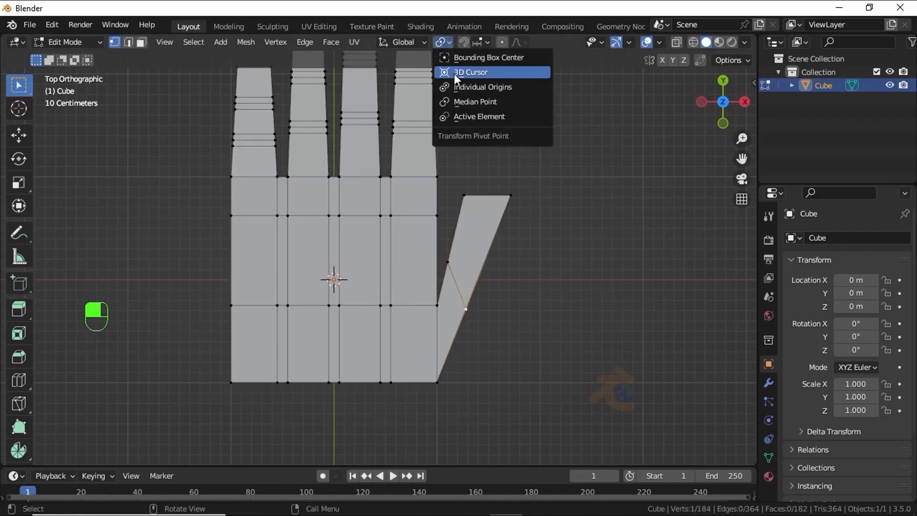
{"action": "left_click", "coordinate": [469, 116]}
{"action": "key", "text": "s"}
{"action": "key", "text": "y"}
{"action": "key", "text": "0"}
{"action": "right_click", "coordinate": [462, 283]}
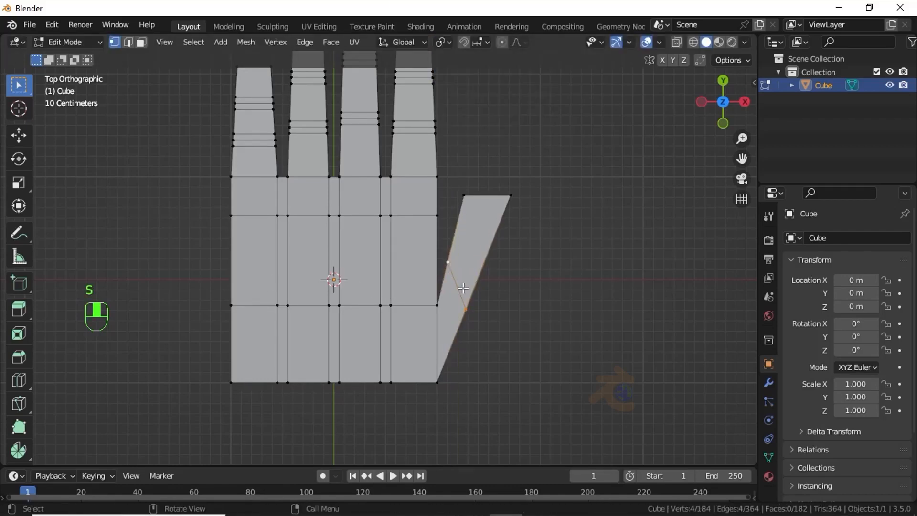
Step: Flatten the thumb's edge loop along Y with scale 0 and widen it along X by a factor of about 1.92
{"action": "key", "text": "s"}
{"action": "key", "text": "y"}
{"action": "key", "text": "0"}
{"action": "left_click", "coordinate": [463, 287]}
{"action": "scroll", "coordinate": [496, 306], "scroll_direction": "up", "scroll_amount": 2}
{"action": "key", "text": "s"}
{"action": "key", "text": "x"}
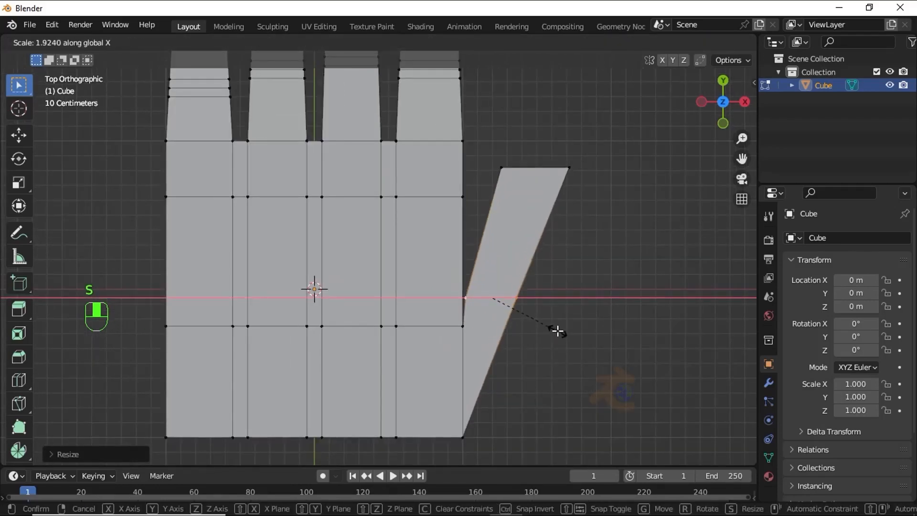
{"action": "left_click", "coordinate": [557, 331]}
Step: In wireframe shading, move the outer vertices of the thumb's edge loop outward and toward the wrist
{"action": "middle_click_drag", "start_coordinate": [542, 316], "coordinate": [536, 305], "text": "shift"}
{"action": "key", "text": "shift+z"}
{"action": "left_click_drag", "start_coordinate": [504, 279], "coordinate": [523, 296]}
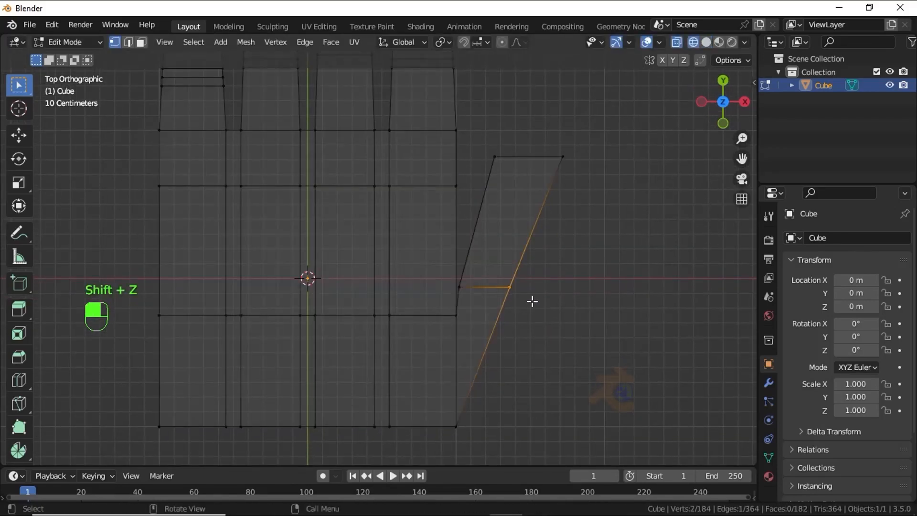
{"action": "key", "text": "g"}
{"action": "left_click", "coordinate": [550, 329]}
Step: Lengthen the thumb by moving its tip vertices along Y toward the fingertips, and narrow the tip slightly along X
{"action": "middle_click_drag", "start_coordinate": [522, 334], "coordinate": [499, 382], "text": "shift"}
{"action": "left_click_drag", "start_coordinate": [460, 176], "coordinate": [593, 231]}
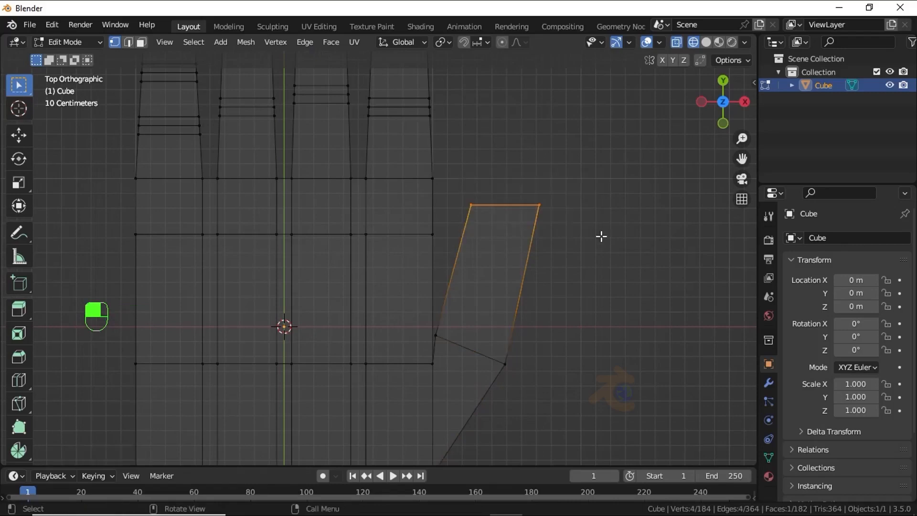
{"action": "key", "text": "g"}
{"action": "key", "text": "y"}
{"action": "left_click", "coordinate": [530, 189]}
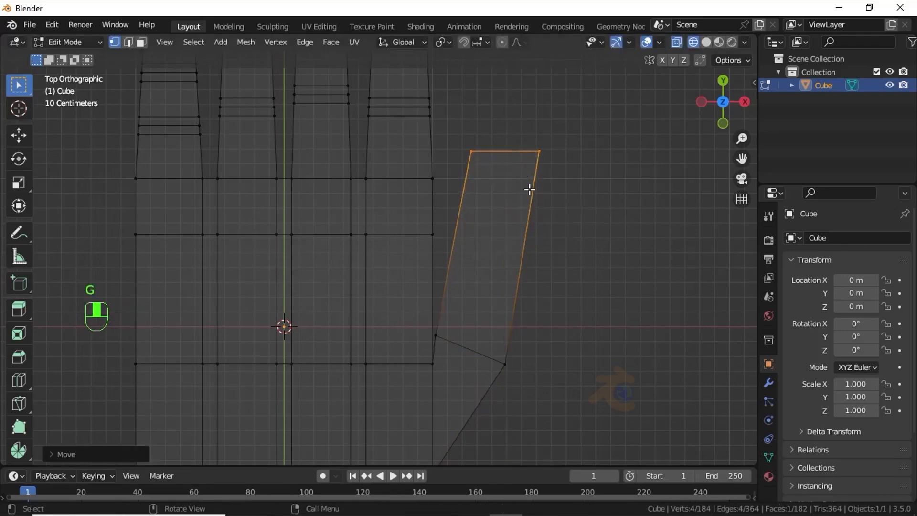
{"action": "key", "text": "s"}
{"action": "key", "text": "x"}
{"action": "left_click", "coordinate": [555, 215]}
Step: Slide the thumb's edge loop toward the tip and flatten it along Y with scale 0
{"action": "key", "text": "ctrl+r"}
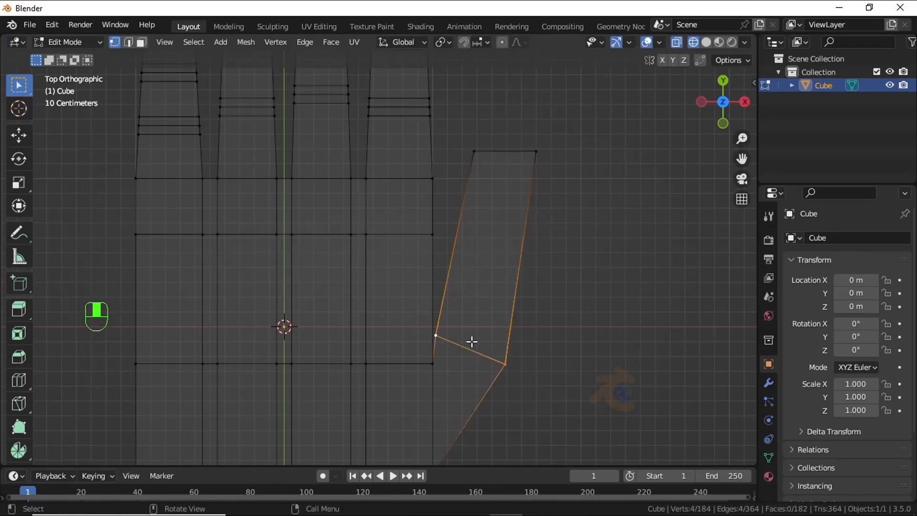
{"action": "left_click", "coordinate": [480, 289]}
{"action": "left_click", "coordinate": [485, 321]}
{"action": "middle_click_drag", "start_coordinate": [485, 322], "coordinate": [485, 293], "text": "shift"}
{"action": "key", "text": "s"}
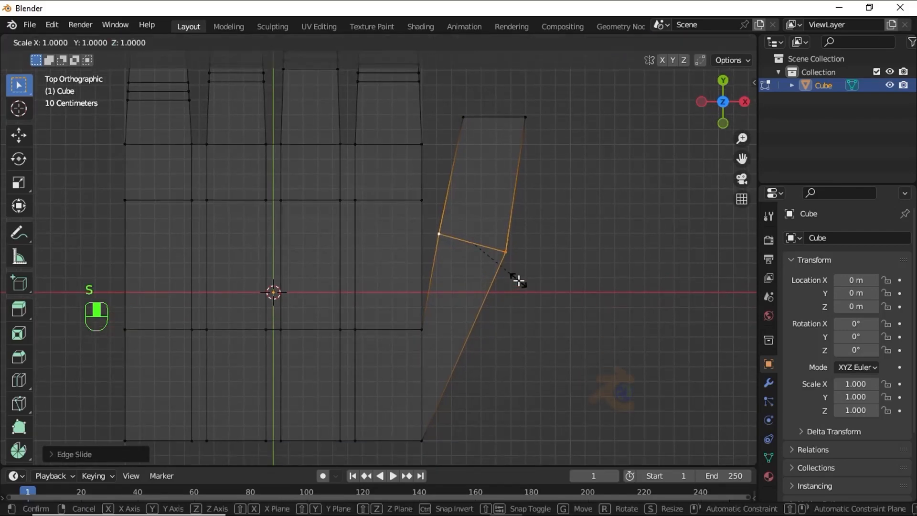
{"action": "key", "text": "y"}
{"action": "key", "text": "0"}
{"action": "left_click", "coordinate": [517, 278]}
Step: Add a loop cut near the thumb's base, move its outer vertices outward and toward the wrist, and return to solid shading
{"action": "key", "text": "ctrl+r"}
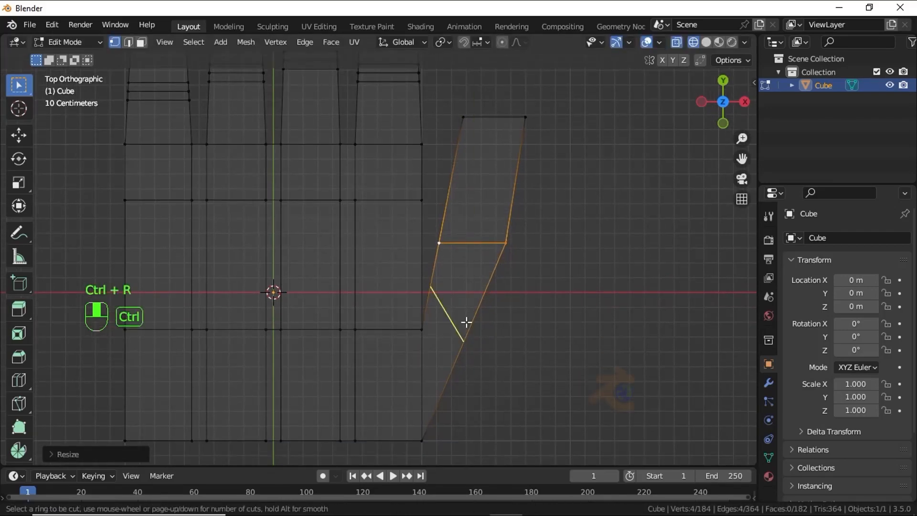
{"action": "left_click", "coordinate": [465, 321]}
{"action": "left_click", "coordinate": [465, 322]}
{"action": "middle_click_drag", "start_coordinate": [486, 350], "coordinate": [471, 326], "text": "shift"}
{"action": "left_click_drag", "start_coordinate": [484, 366], "coordinate": [448, 304]}
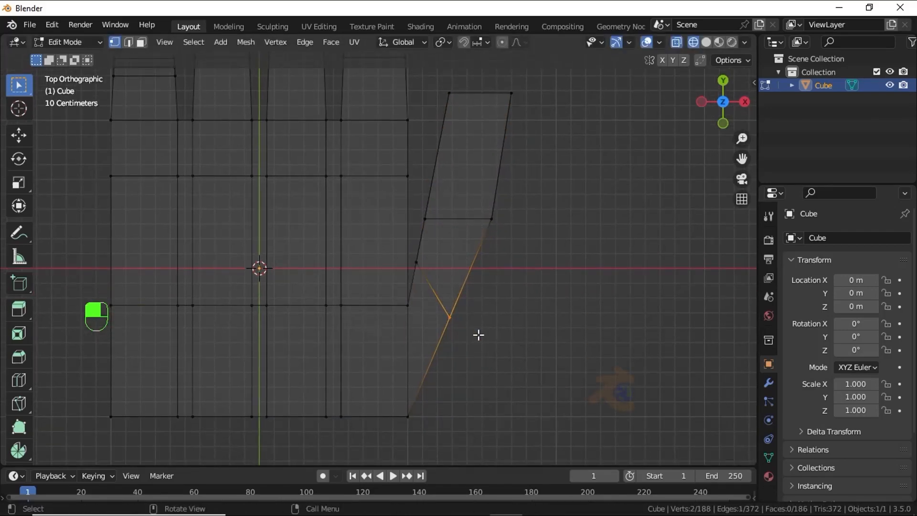
{"action": "key", "text": "g"}
{"action": "left_click", "coordinate": [493, 358]}
{"action": "key", "text": "shift+z"}
{"action": "scroll", "coordinate": [495, 359], "scroll_direction": "down", "scroll_amount": 4}
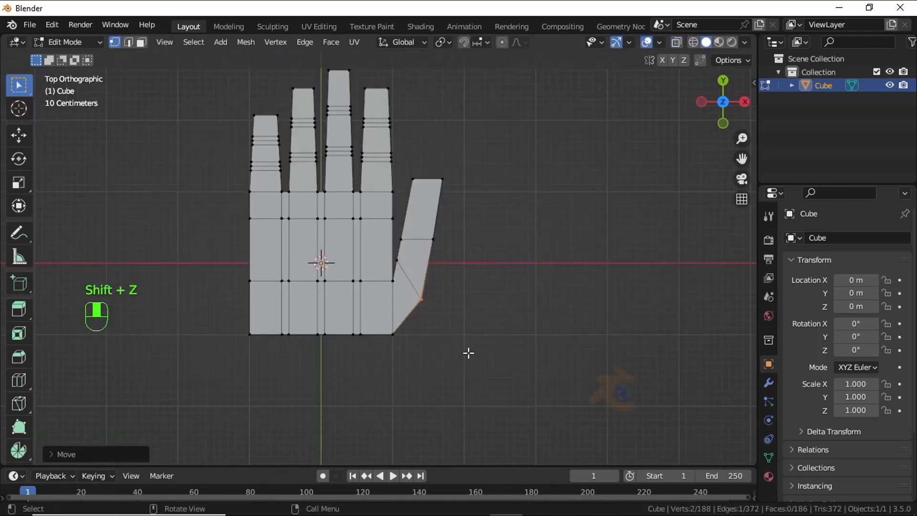
Step: Slide the palm edge loop nearest the wrist toward the fingers, level with the inner corner of the thumb
{"action": "scroll", "coordinate": [399, 323], "scroll_direction": "up", "scroll_amount": 1}
{"action": "key", "text": "2"}
{"action": "left_click", "coordinate": [318, 277], "text": "alt"}
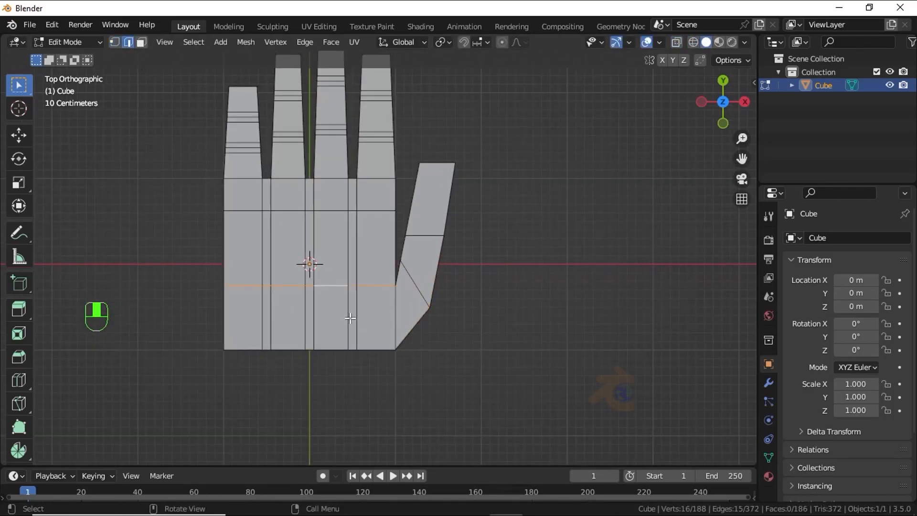
{"action": "key", "text": "g"}
{"action": "key", "text": "g"}
{"action": "left_click", "coordinate": [351, 298]}
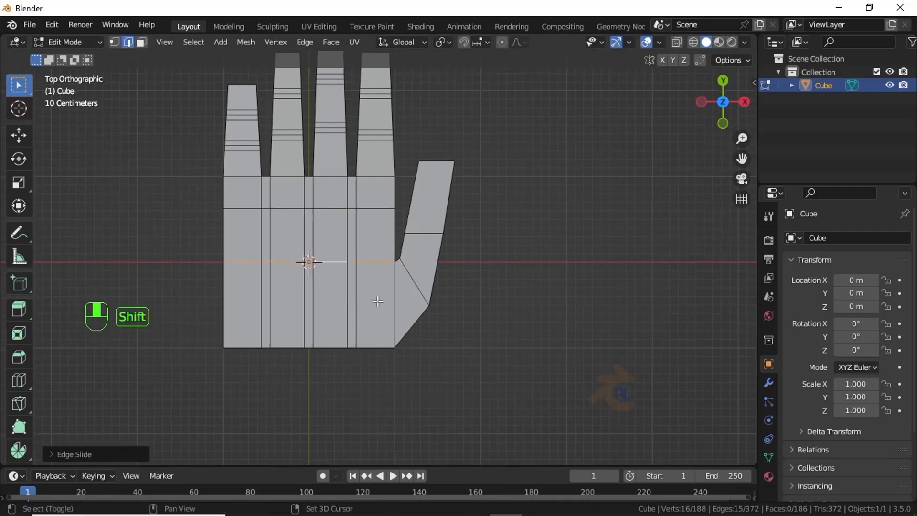
Step: Slide the thumb's upper edge loop slightly toward the thumb tip
{"action": "left_click", "coordinate": [424, 237], "text": "alt"}
{"action": "key", "text": "g"}
{"action": "key", "text": "g"}
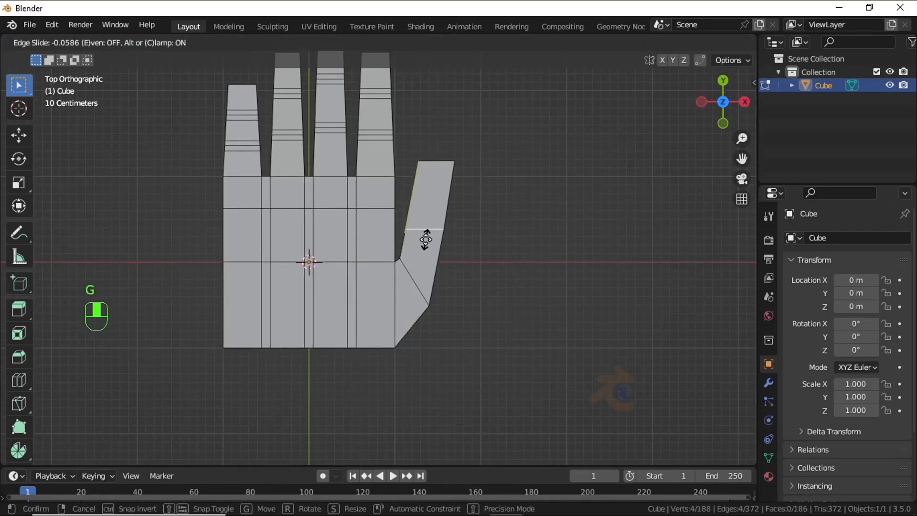
{"action": "left_click", "coordinate": [432, 249]}
Step: Bevel the thumb's upper edge loop into three joint loops, undoing the first wide bevel and redoing it narrower
{"action": "key", "text": "ctrl+b"}
{"action": "left_click", "coordinate": [436, 263]}
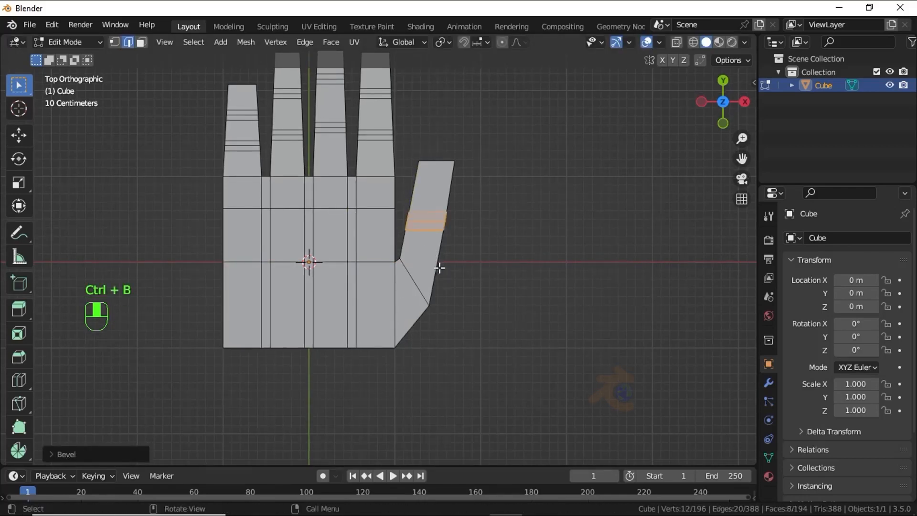
{"action": "scroll", "coordinate": [496, 265], "scroll_direction": "up", "scroll_amount": 3}
{"action": "scroll", "coordinate": [495, 265], "scroll_direction": "up", "scroll_amount": 2}
{"action": "key", "text": "s"}
{"action": "key", "text": "y"}
{"action": "key", "text": "Escape"}
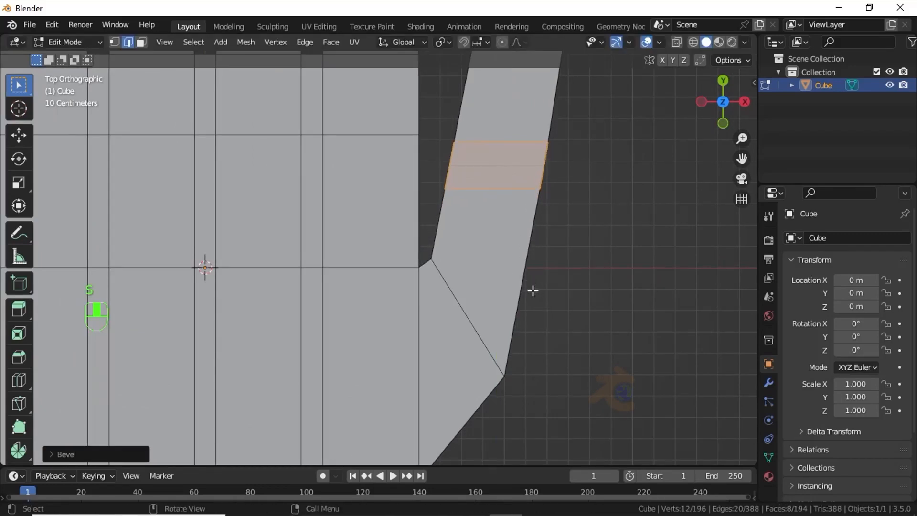
{"action": "key", "text": "ctrl+z"}
{"action": "key", "text": "ctrl+b"}
{"action": "left_click", "coordinate": [473, 256]}
Step: Try sliding the beveled joint loops along the thumb and undo the change
{"action": "key", "text": "g"}
{"action": "key", "text": "g"}
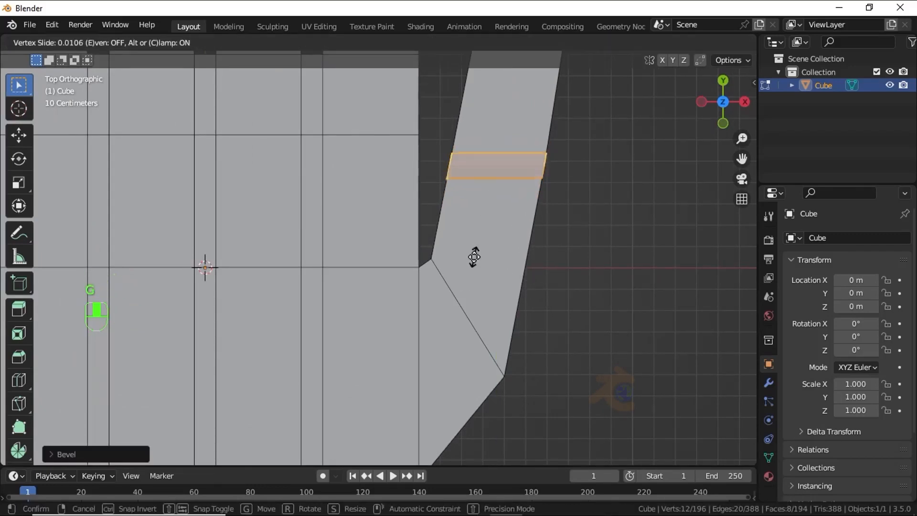
{"action": "left_click", "coordinate": [542, 254]}
{"action": "left_click", "coordinate": [542, 254]}
{"action": "scroll", "coordinate": [540, 253], "scroll_direction": "down", "scroll_amount": 3}
{"action": "key", "text": "ctrl+z"}
{"action": "key", "text": "ctrl+z"}
{"action": "key", "text": "g"}
{"action": "key", "text": "g"}
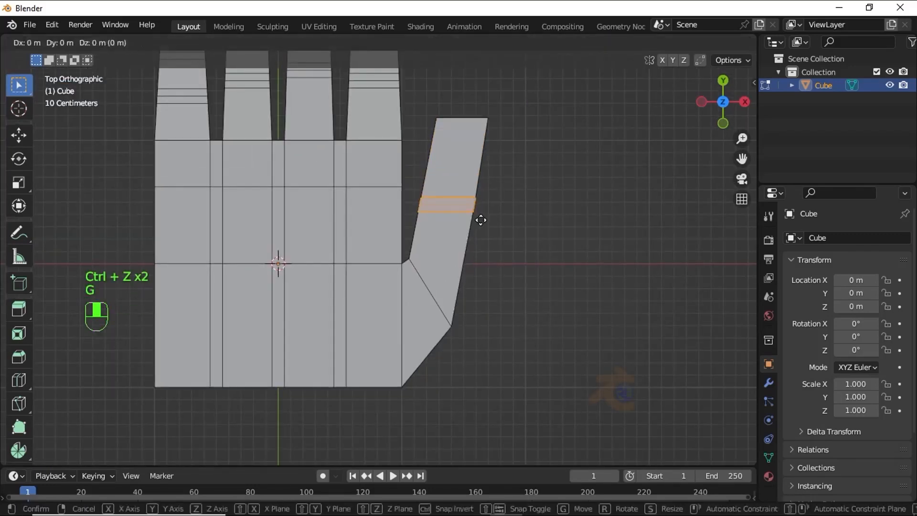
{"action": "right_click", "coordinate": [481, 207]}
{"action": "left_click", "coordinate": [454, 199]}
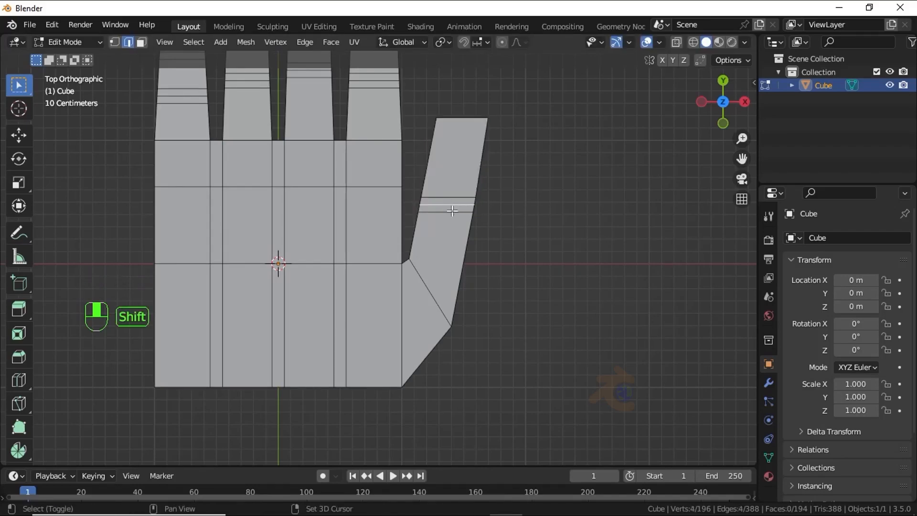
{"action": "key", "text": "g"}
{"action": "key", "text": "g"}
{"action": "right_click", "coordinate": [488, 240]}
{"action": "scroll", "coordinate": [486, 237], "scroll_direction": "up", "scroll_amount": 3}
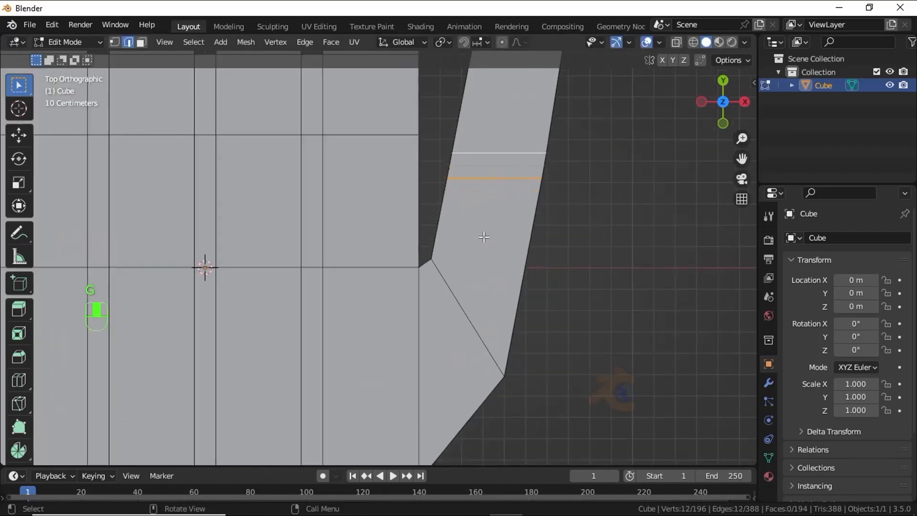
{"action": "left_click", "coordinate": [556, 263]}
Step: Select the six inner vertices of the middle edge loop on the palm's upper surface in vertex mode
{"action": "scroll", "coordinate": [512, 209], "scroll_direction": "down", "scroll_amount": 6}
{"action": "middle_click_drag", "start_coordinate": [479, 280], "coordinate": [474, 230]}
{"action": "key", "text": "KP_7"}
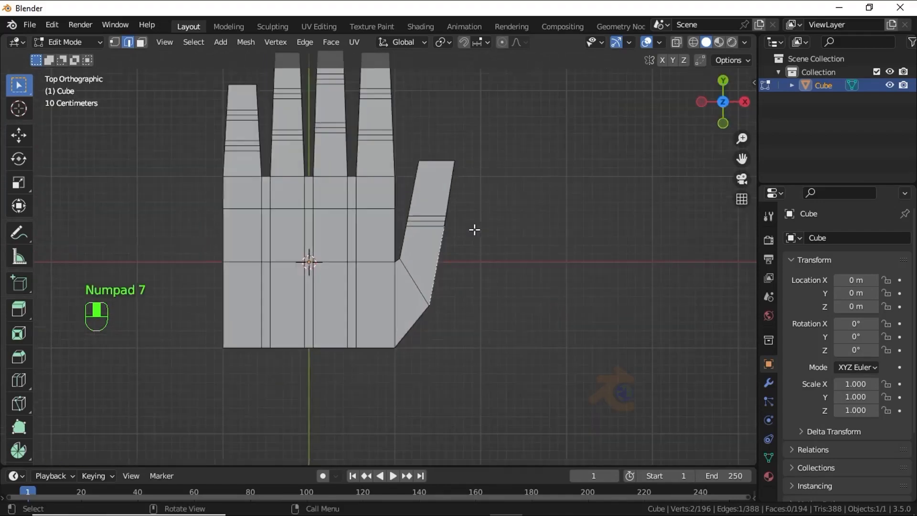
{"action": "middle_click_drag", "start_coordinate": [430, 230], "coordinate": [464, 282], "text": "shift"}
{"action": "middle_click_drag", "start_coordinate": [463, 281], "coordinate": [451, 215]}
{"action": "left_click", "coordinate": [115, 43]}
{"action": "left_click_drag", "start_coordinate": [269, 224], "coordinate": [401, 290]}
{"action": "middle_click_drag", "start_coordinate": [399, 289], "coordinate": [472, 279]}
Step: Try sliding the six selected palm vertices toward the wrist and undo the slide
{"action": "key", "text": "g"}
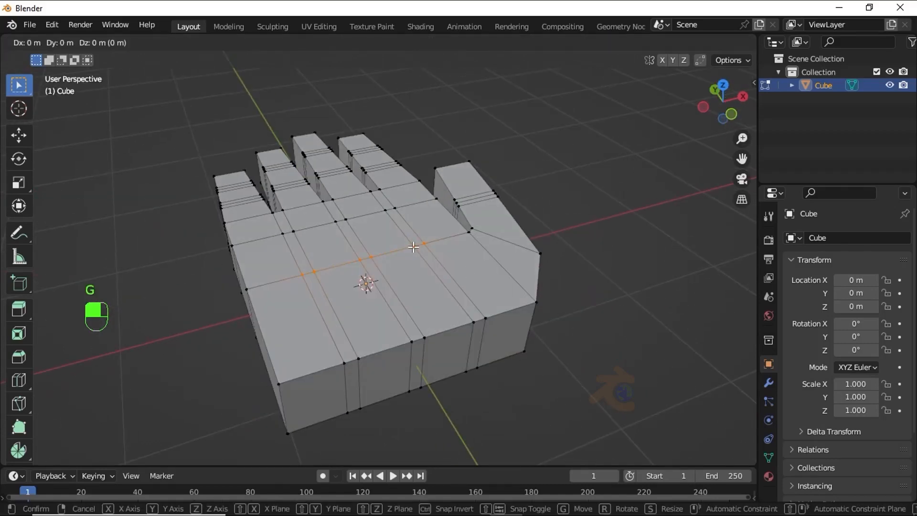
{"action": "key", "text": "g"}
{"action": "left_click", "coordinate": [412, 249]}
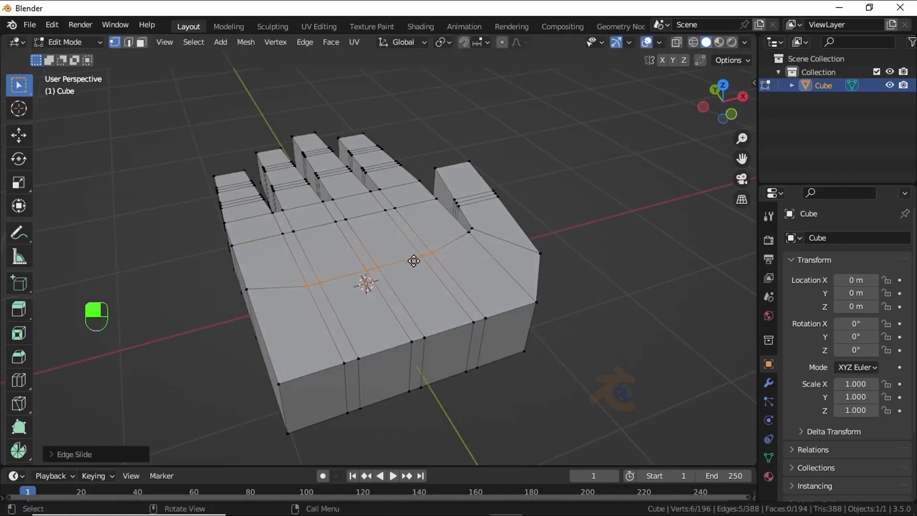
{"action": "middle_click_drag", "start_coordinate": [414, 257], "coordinate": [424, 277]}
{"action": "key", "text": "ctrl+z"}
Step: Lower the six selected palm vertices along Z to hollow the palm's surface
{"action": "key", "text": "g"}
{"action": "key", "text": "z"}
{"action": "left_click", "coordinate": [308, 248]}
{"action": "scroll", "coordinate": [434, 282], "scroll_direction": "up", "scroll_amount": 1}
Step: Select the palm vertices nearest the thumb and adjust their height along Z to shape that side of the palm
{"action": "left_click_drag", "start_coordinate": [412, 241], "coordinate": [452, 268]}
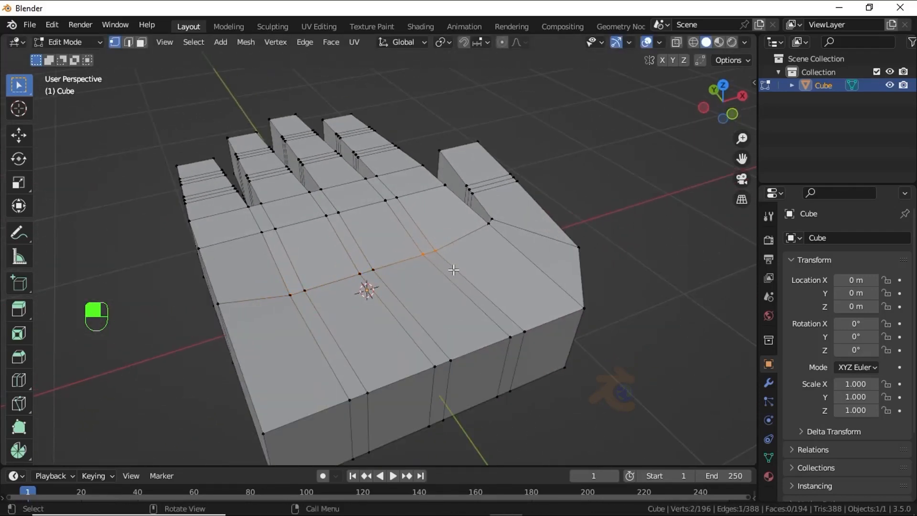
{"action": "scroll", "coordinate": [453, 268], "scroll_direction": "up", "scroll_amount": 1}
{"action": "middle_click_drag", "start_coordinate": [452, 268], "coordinate": [485, 197]}
{"action": "key", "text": "g"}
{"action": "key", "text": "z"}
{"action": "left_click", "coordinate": [433, 242]}
{"action": "key", "text": "g"}
{"action": "key", "text": "z"}
{"action": "left_click", "coordinate": [446, 258]}
Step: Scale down the thumb's tip vertices in the top wireframe view to narrow the thumb's end
{"action": "key", "text": "KP_7"}
{"action": "key", "text": "shift+z"}
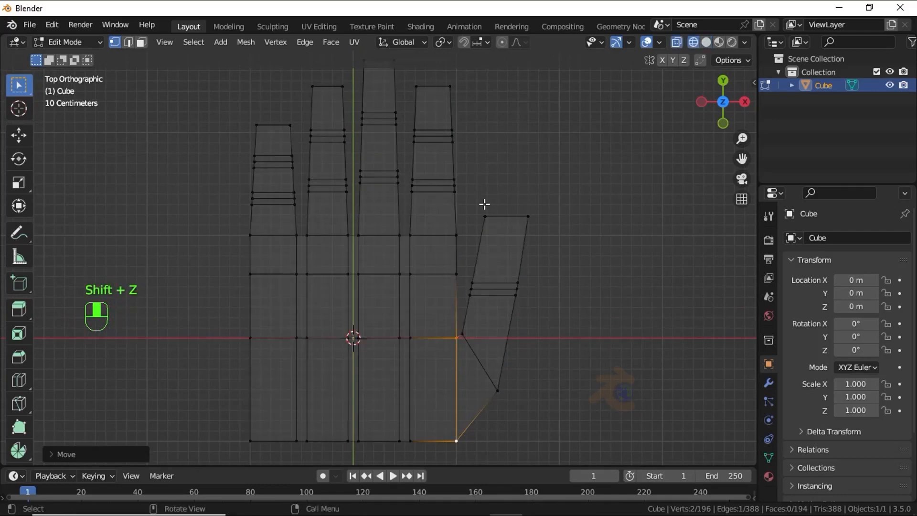
{"action": "left_click_drag", "start_coordinate": [472, 205], "coordinate": [533, 227]}
{"action": "key", "text": "s"}
{"action": "left_click", "coordinate": [549, 240]}
{"action": "left_click", "coordinate": [549, 240]}
Step: Select the four vertices at the little finger's base and snap the 3D cursor to them
{"action": "scroll", "coordinate": [184, 199], "scroll_direction": "up", "scroll_amount": 2}
{"action": "middle_click_drag", "start_coordinate": [233, 217], "coordinate": [310, 222], "text": "shift"}
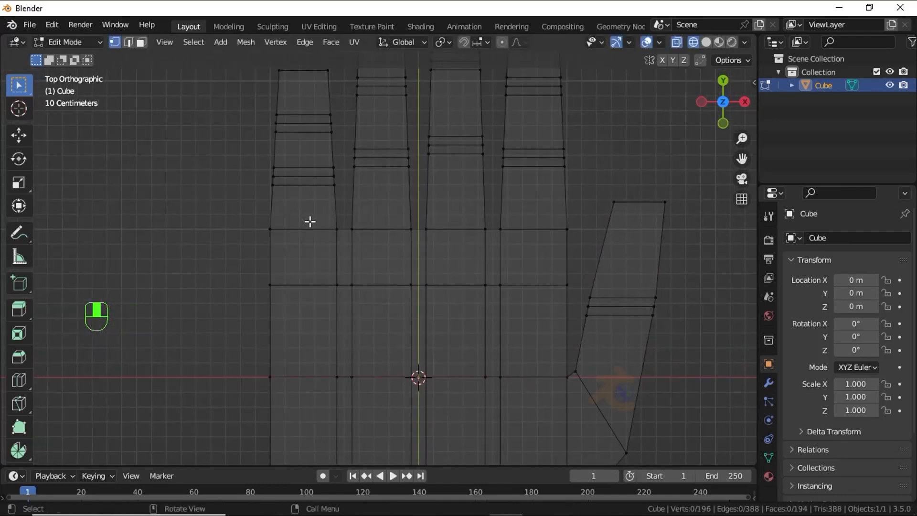
{"action": "scroll", "coordinate": [295, 235], "scroll_direction": "down", "scroll_amount": 1}
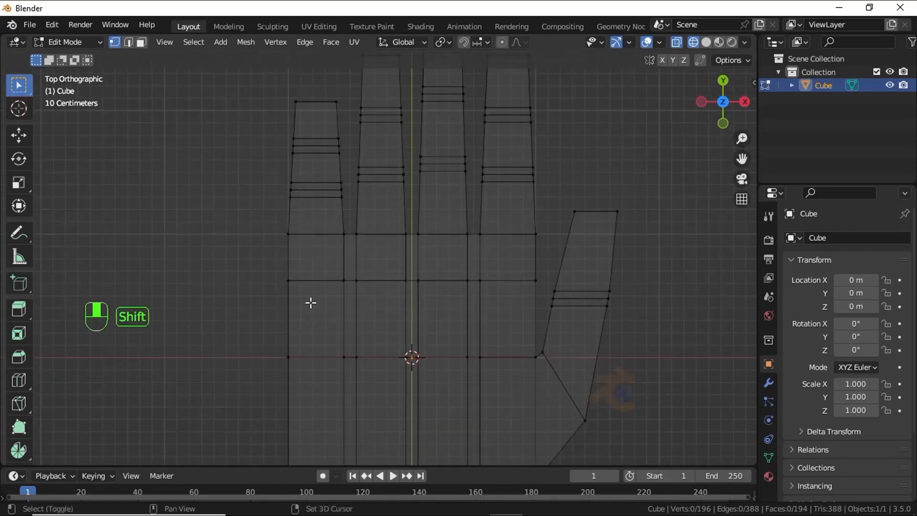
{"action": "middle_click_drag", "start_coordinate": [309, 303], "coordinate": [294, 248], "text": "shift"}
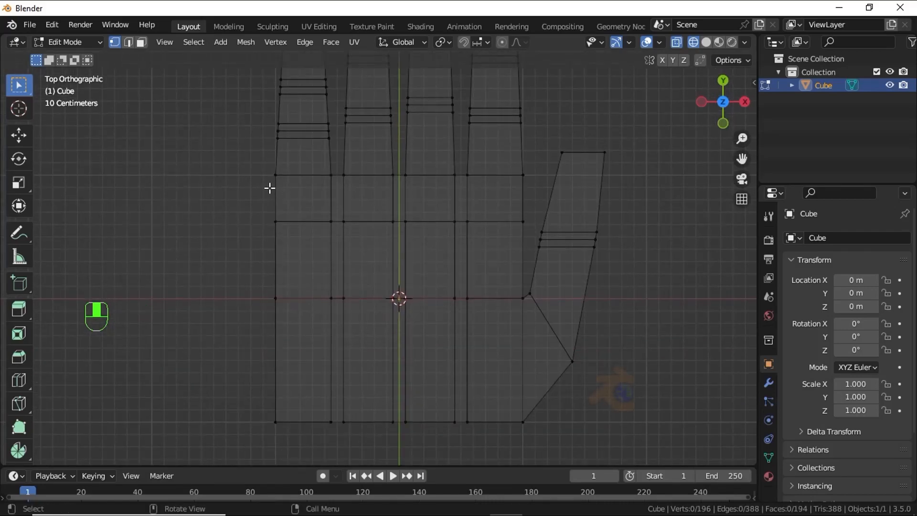
{"action": "key", "text": "shift+z"}
{"action": "key", "text": "shift+z"}
{"action": "mouse_move", "coordinate": [255, 160]}
{"action": "left_mouse_down"}
{"action": "mouse_move", "coordinate": [348, 205]}
{"action": "mouse_move", "coordinate": [337, 207]}
{"action": "left_mouse_up"}
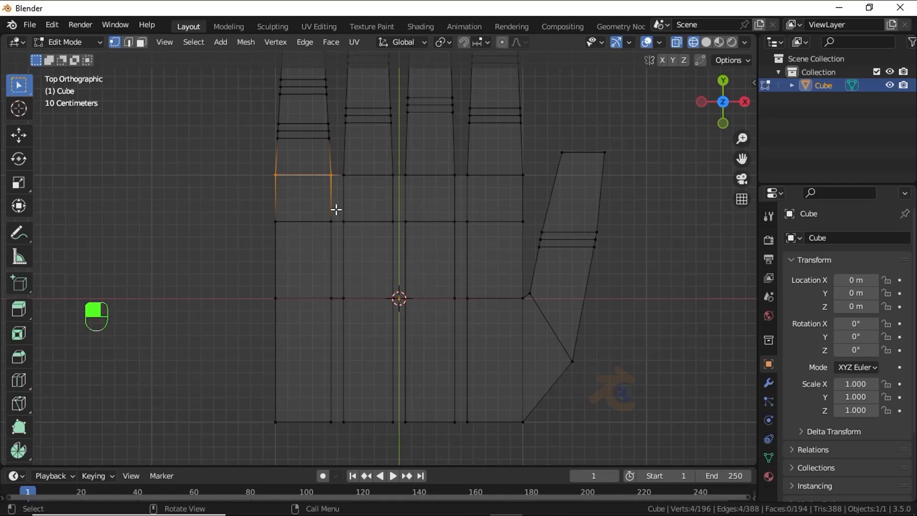
{"action": "key", "text": "shift+s"}
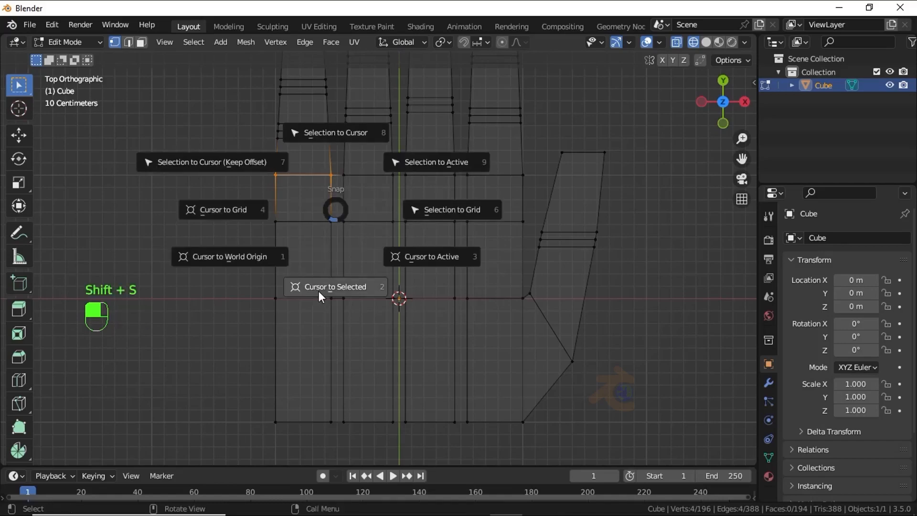
{"action": "left_click", "coordinate": [319, 293]}
Step: Add a single-bone armature at the 3D cursor in object mode and enter its edit mode
{"action": "key", "text": "Tab"}
{"action": "key", "text": "shift+a"}
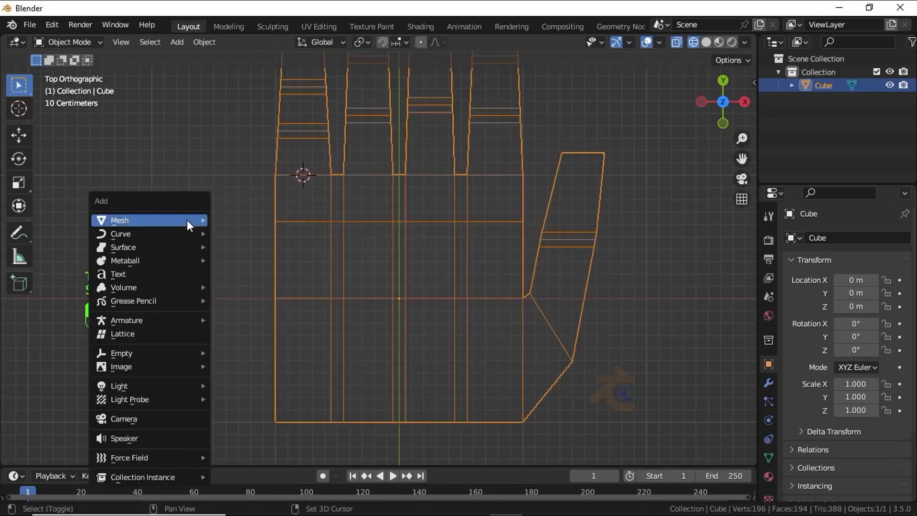
{"action": "mouse_move", "coordinate": [125, 265]}
{"action": "mouse_move", "coordinate": [137, 321]}
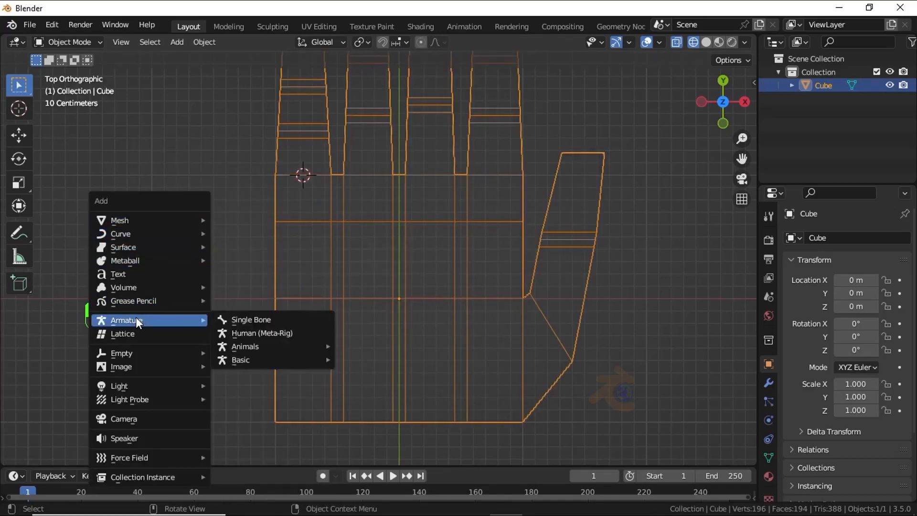
{"action": "left_click", "coordinate": [243, 319]}
{"action": "middle_click_drag", "start_coordinate": [250, 304], "coordinate": [320, 171]}
{"action": "key", "text": "Tab"}
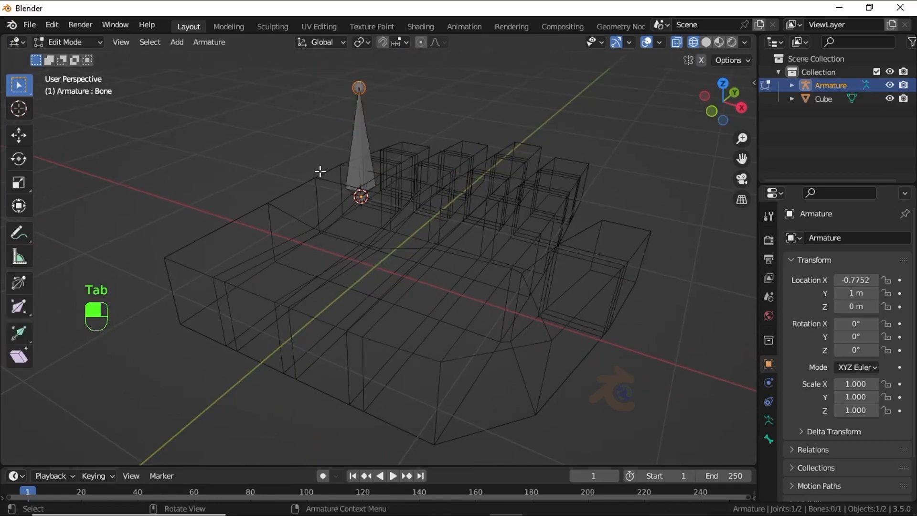
Step: Rotate the bone's tip by -90° around the global X axis so the bone points along the little finger
{"action": "key", "text": "r"}
{"action": "key", "text": "x"}
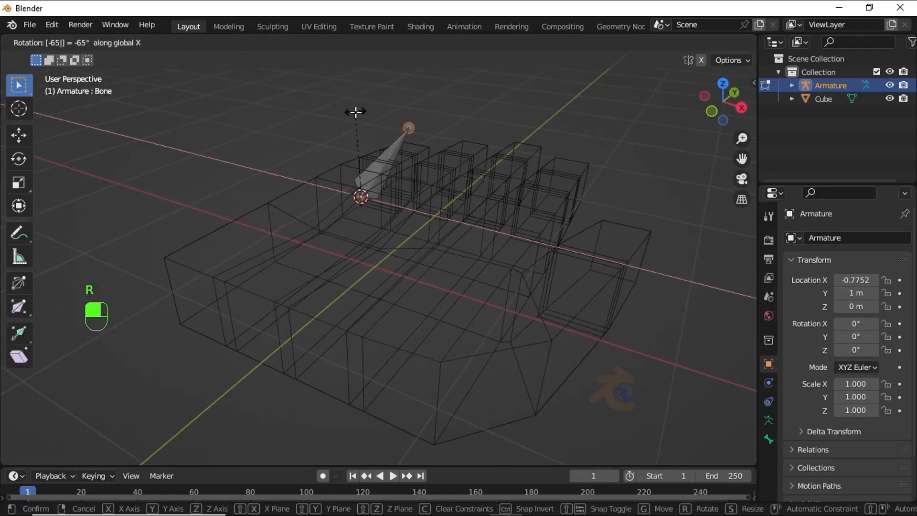
{"action": "key", "text": "BackSpace"}
{"action": "key", "text": "BackSpace"}
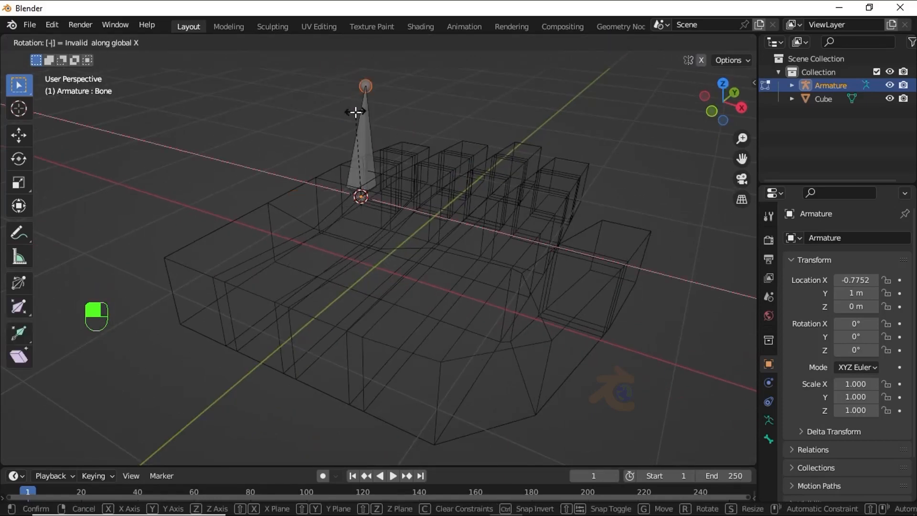
{"action": "type", "text": "90"}
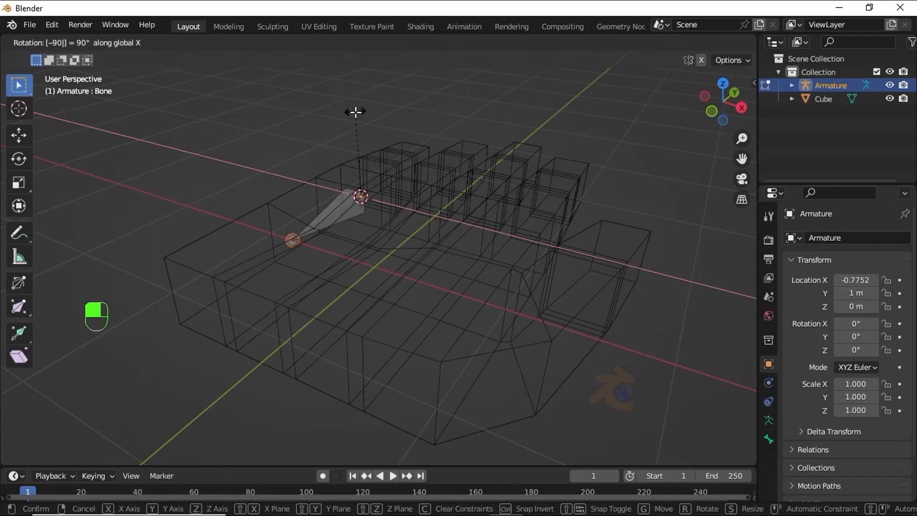
{"action": "key", "text": "BackSpace"}
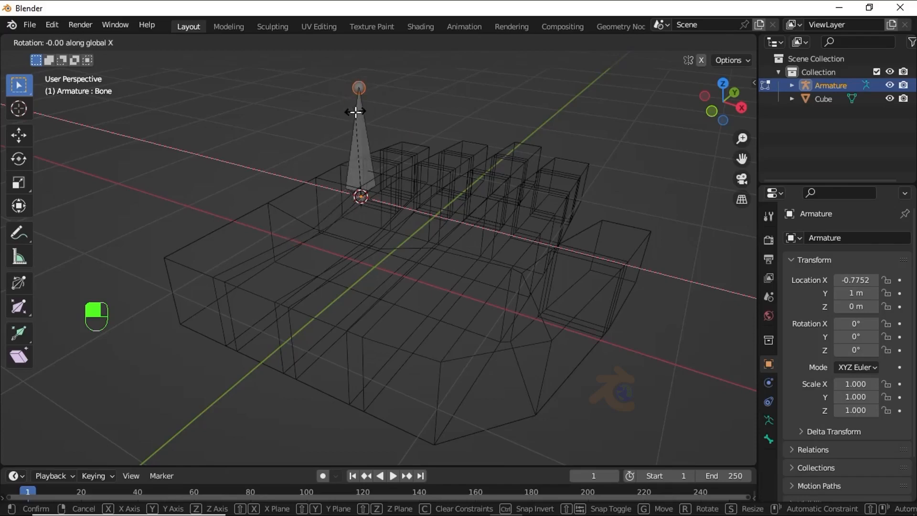
{"action": "type", "text": "-90"}
{"action": "key", "text": "Return"}
Step: Display the armature In Front in solid shading from the top view and turn on the wireframe overlay
{"action": "key", "text": "KP_7"}
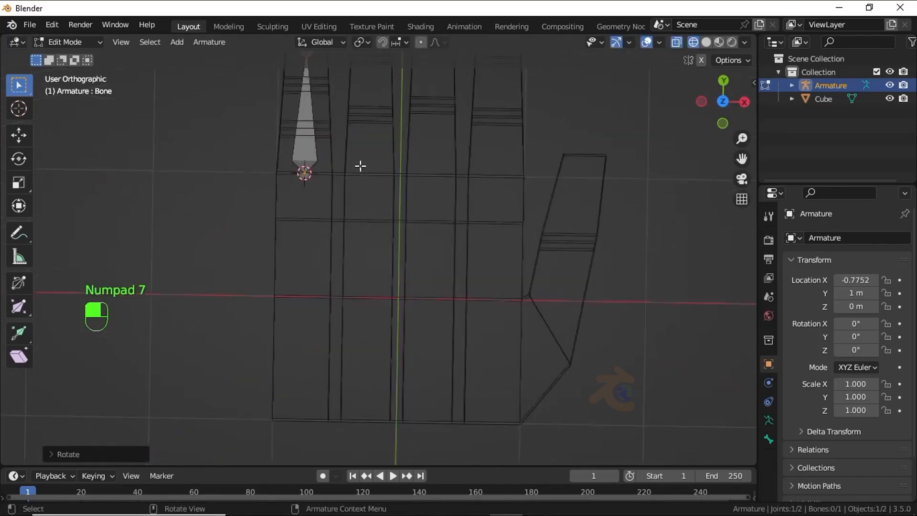
{"action": "key", "text": "shift+z"}
{"action": "left_click", "coordinate": [768, 420]}
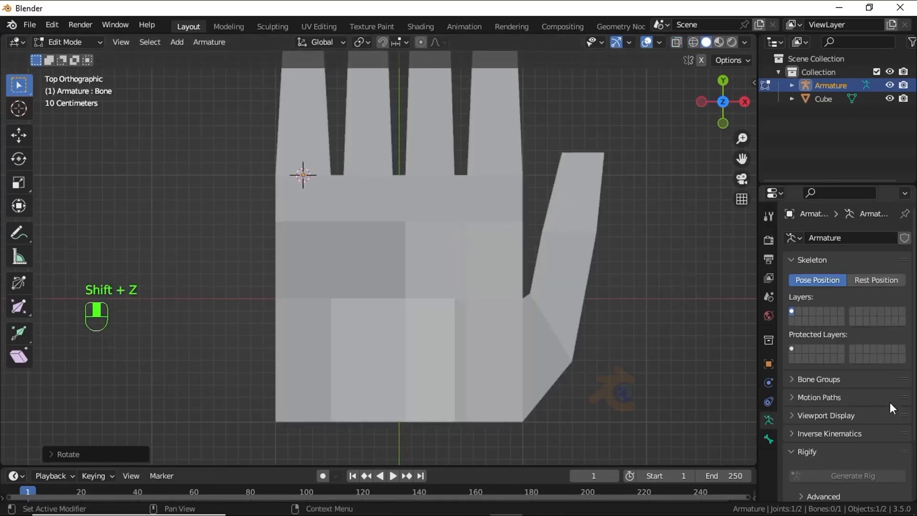
{"action": "left_click", "coordinate": [827, 418]}
{"action": "scroll", "coordinate": [848, 449], "scroll_direction": "down", "scroll_amount": 2}
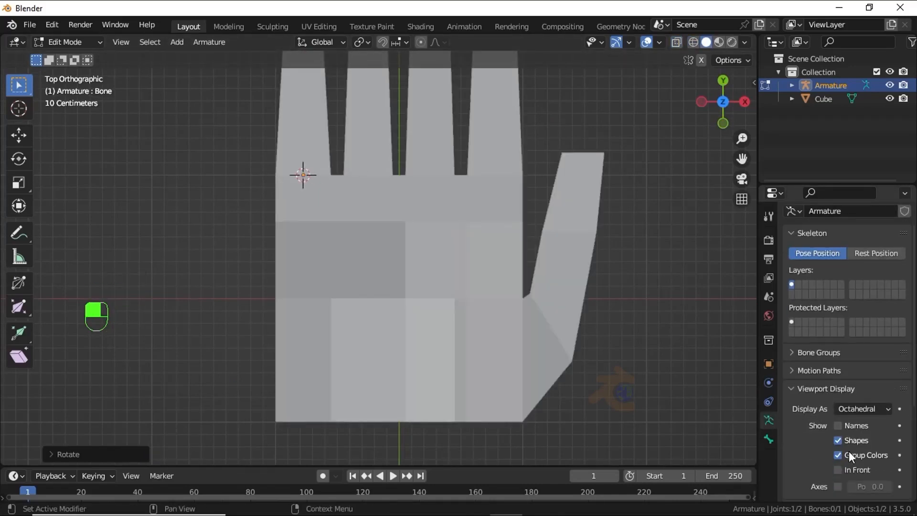
{"action": "left_click", "coordinate": [838, 470]}
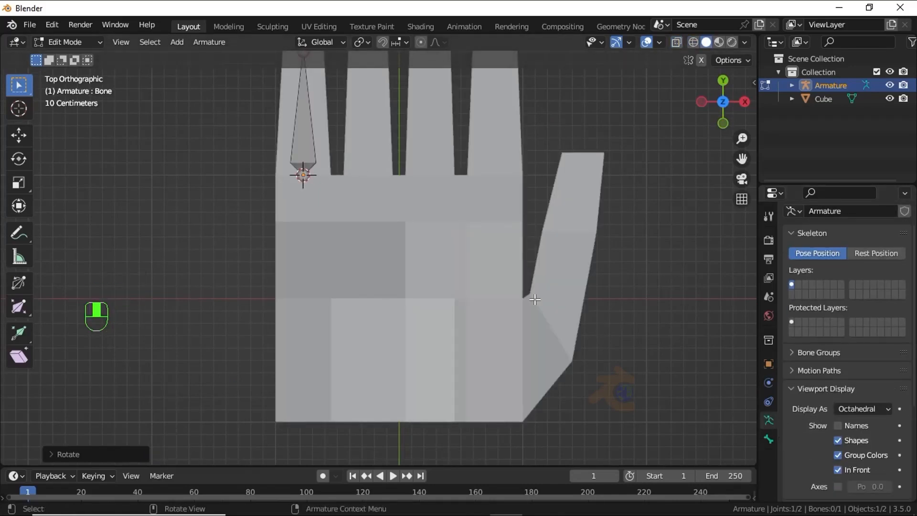
{"action": "left_click", "coordinate": [659, 42]}
{"action": "left_click", "coordinate": [576, 269]}
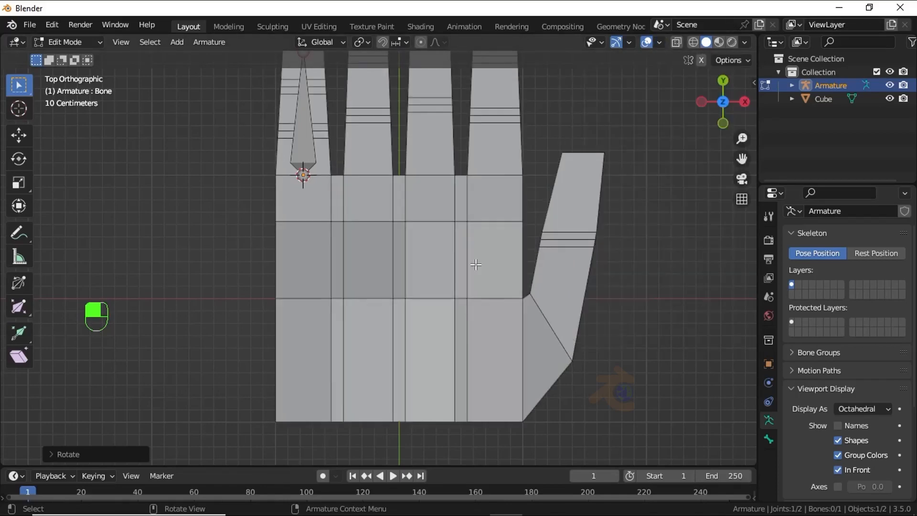
Step: Move the whole bone about -1.7 m along Y toward the wrist
{"action": "key", "text": "a"}
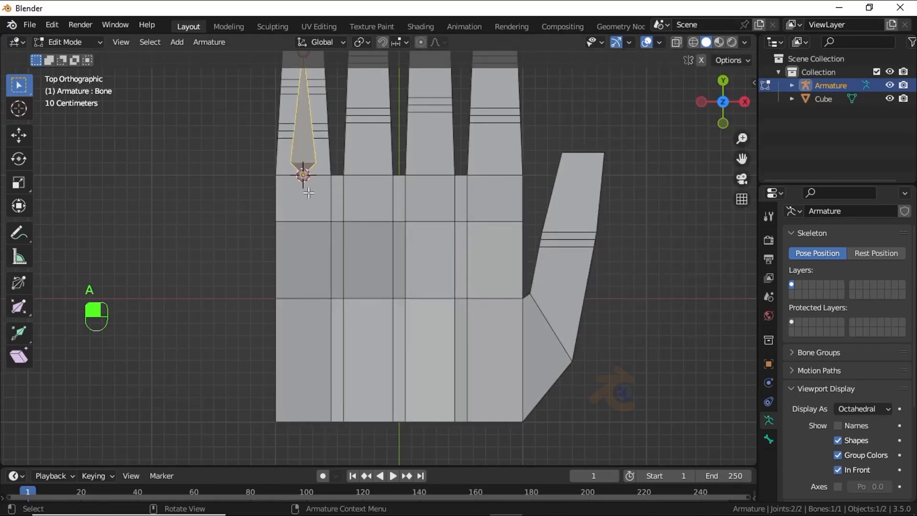
{"action": "key", "text": "g"}
{"action": "key", "text": "y"}
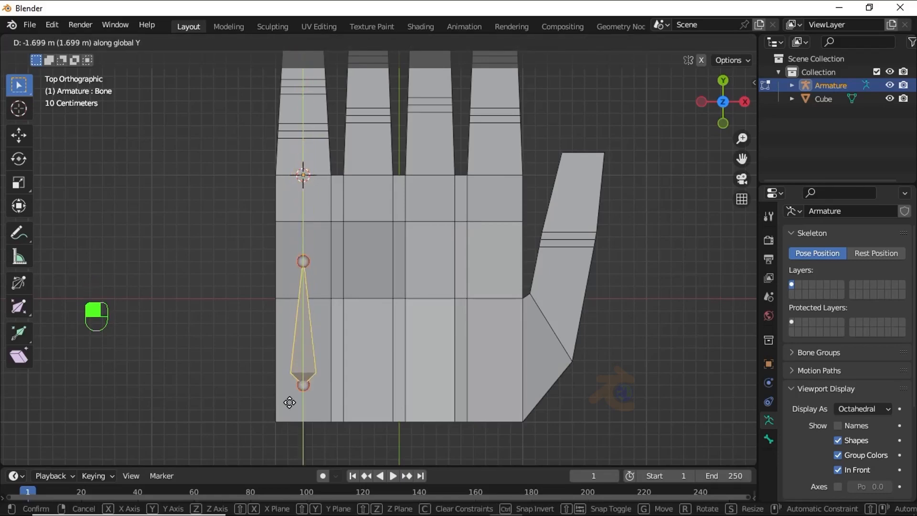
{"action": "left_click", "coordinate": [290, 402]}
Step: Select the bone's tip joint and snap it to the 3D cursor at the little finger's base
{"action": "middle_click_drag", "start_coordinate": [290, 403], "coordinate": [287, 389], "text": "shift"}
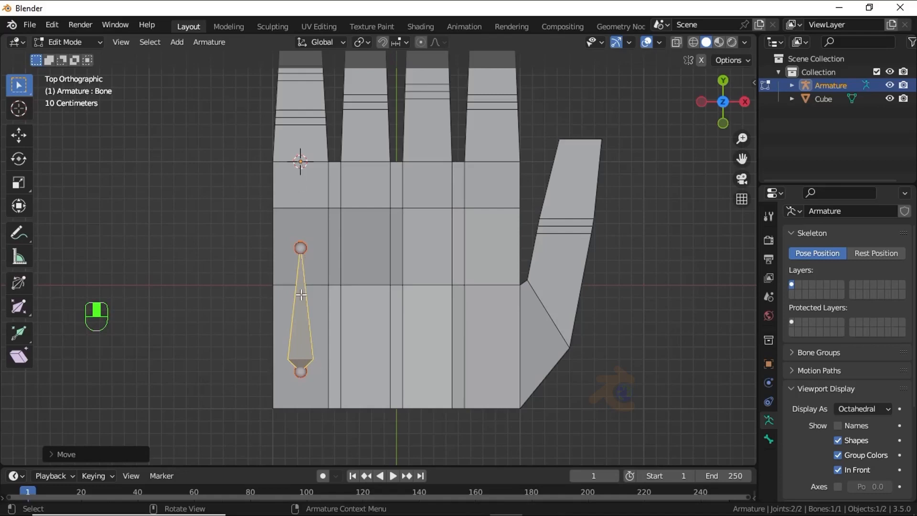
{"action": "left_click", "coordinate": [301, 247]}
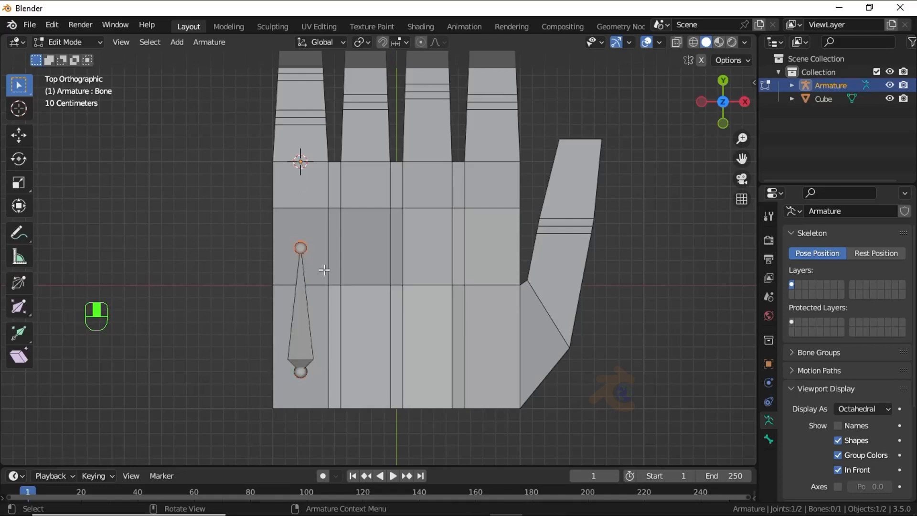
{"action": "key", "text": "shift+s"}
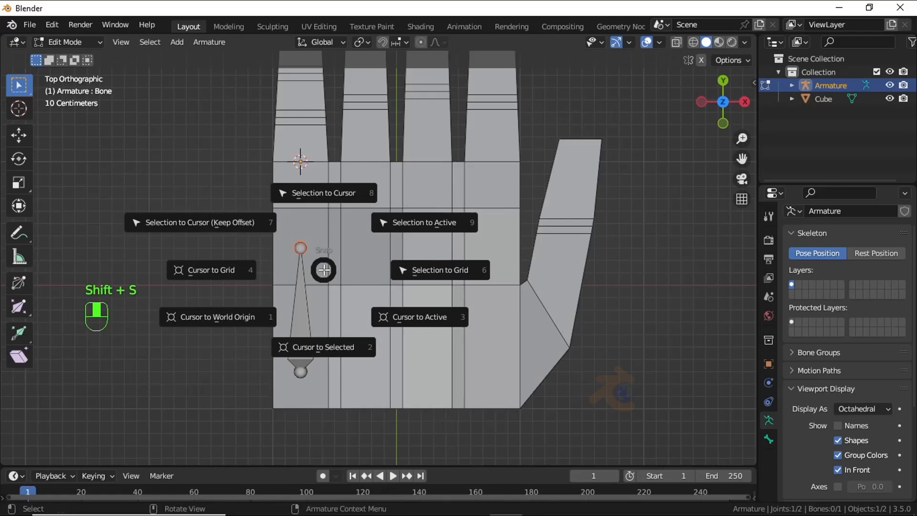
{"action": "left_click", "coordinate": [325, 193]}
{"action": "middle_click_drag", "start_coordinate": [324, 193], "coordinate": [326, 259], "text": "shift"}
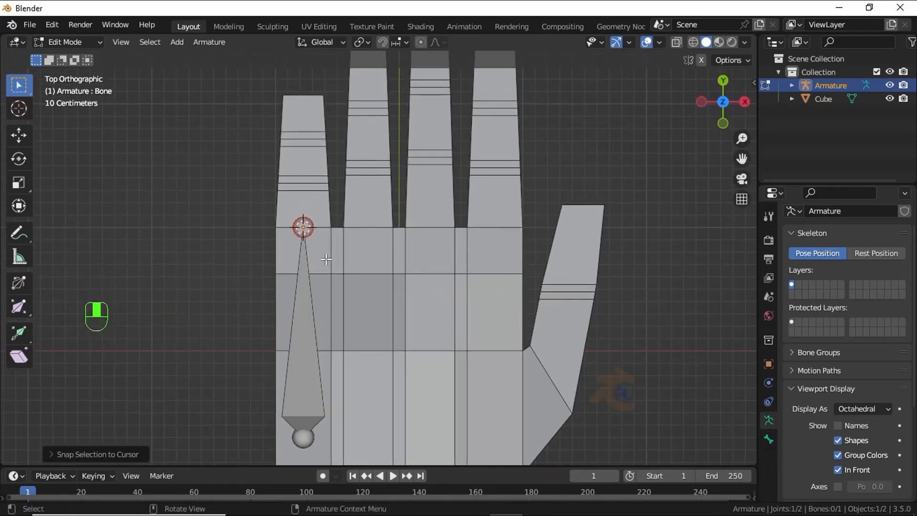
{"action": "scroll", "coordinate": [327, 259], "scroll_direction": "up", "scroll_amount": 2}
{"action": "middle_click_drag", "start_coordinate": [254, 223], "coordinate": [292, 260], "text": "shift"}
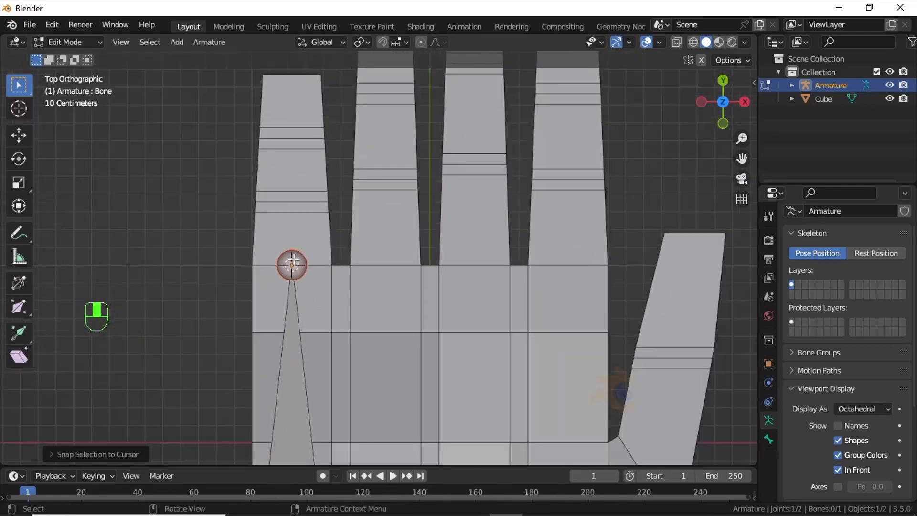
{"action": "key", "text": "Tab"}
{"action": "left_click", "coordinate": [296, 208]}
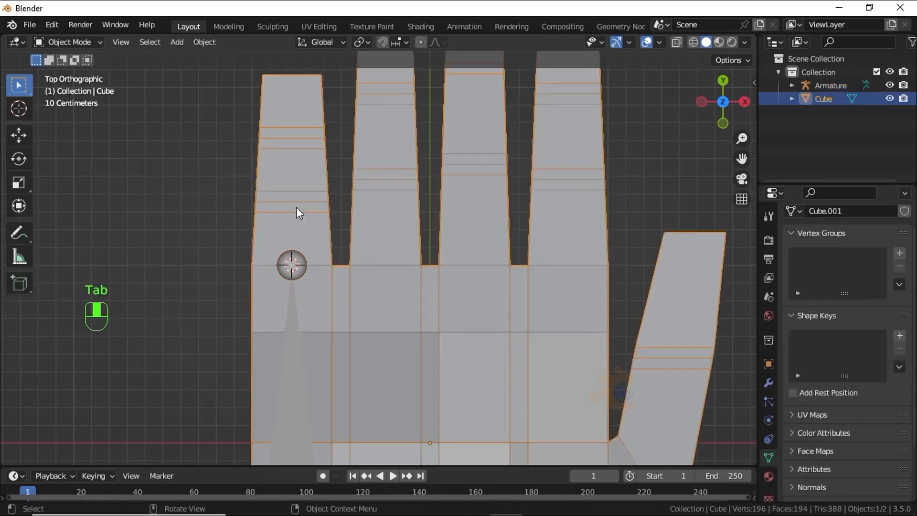
{"action": "key", "text": "Tab"}
{"action": "key", "text": "Tab"}
{"action": "left_click", "coordinate": [297, 284]}
{"action": "key", "text": "Tab"}
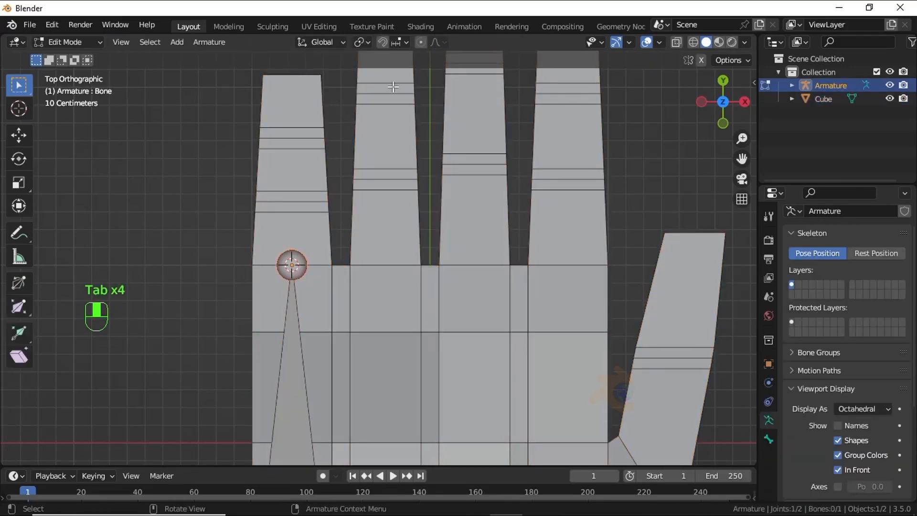
Step: Enable snapping and set the snap target to Edge
{"action": "left_click", "coordinate": [382, 42]}
{"action": "left_click", "coordinate": [398, 43]}
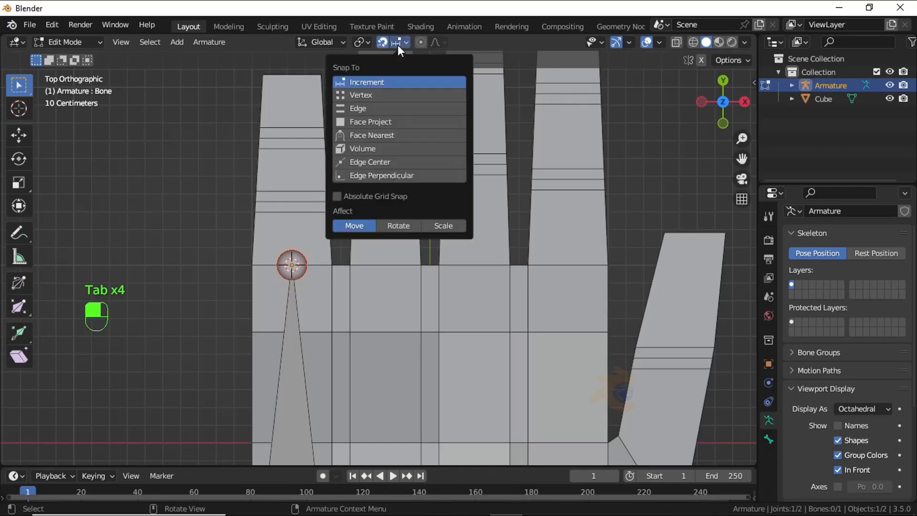
{"action": "left_click", "coordinate": [380, 109]}
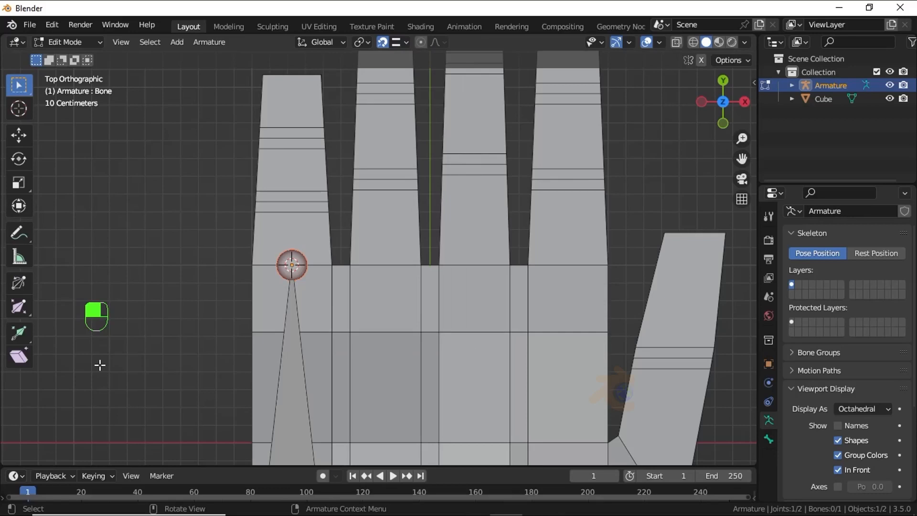
Step: Extrude a new bone from the tip joint and move its end along Y to the middle loop of the little finger's lower joint
{"action": "scroll", "coordinate": [184, 444], "scroll_direction": "down", "scroll_amount": 1}
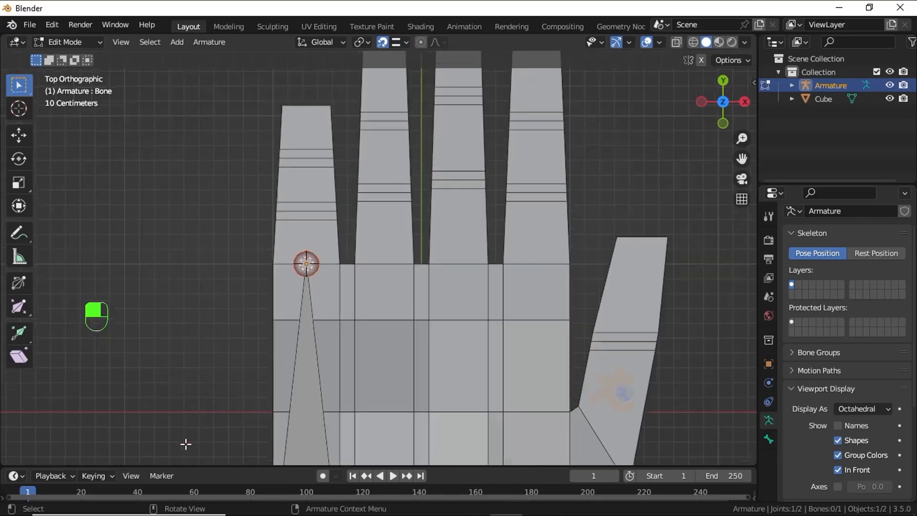
{"action": "key", "text": "e"}
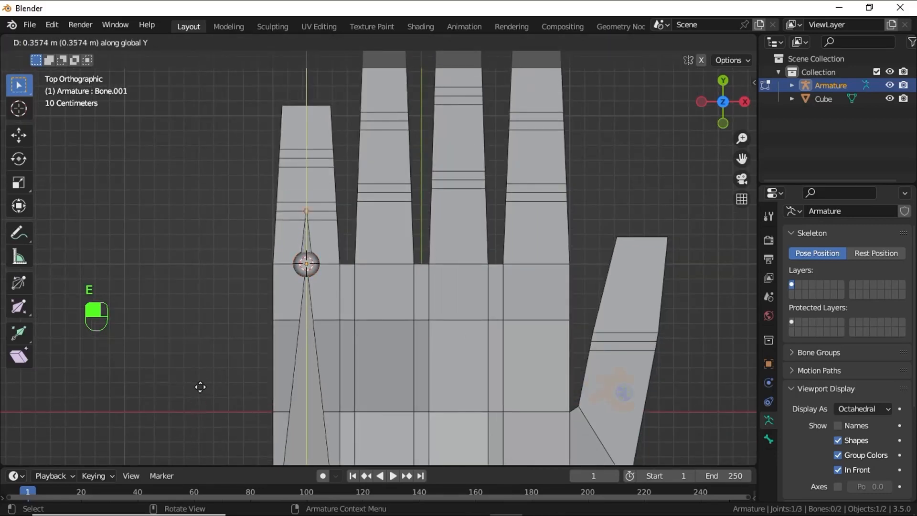
{"action": "left_click", "coordinate": [205, 389]}
{"action": "scroll", "coordinate": [334, 52], "scroll_direction": "up", "scroll_amount": 2}
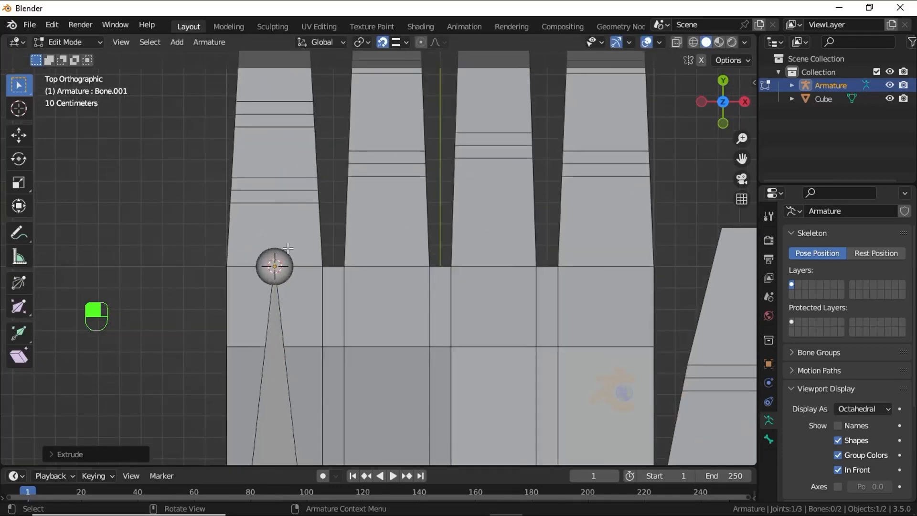
{"action": "key", "text": "g"}
{"action": "key", "text": "y"}
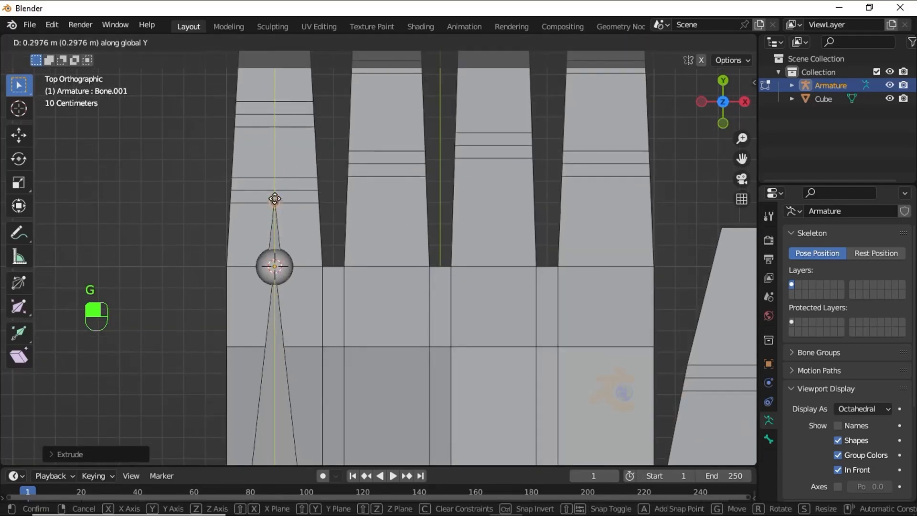
{"action": "left_click", "coordinate": [275, 190]}
{"action": "scroll", "coordinate": [299, 274], "scroll_direction": "up", "scroll_amount": 1}
{"action": "mouse_move", "coordinate": [289, 200]}
{"action": "middle_mouse_down", "text": "shift"}
{"action": "mouse_move", "coordinate": [299, 274]}
{"action": "mouse_move", "coordinate": [217, 191]}
{"action": "mouse_move", "coordinate": [245, 240]}
{"action": "middle_mouse_up", "text": "shift"}
{"action": "key", "text": "shift+z"}
{"action": "key", "text": "KP_7"}
{"action": "key", "text": "shift+z"}
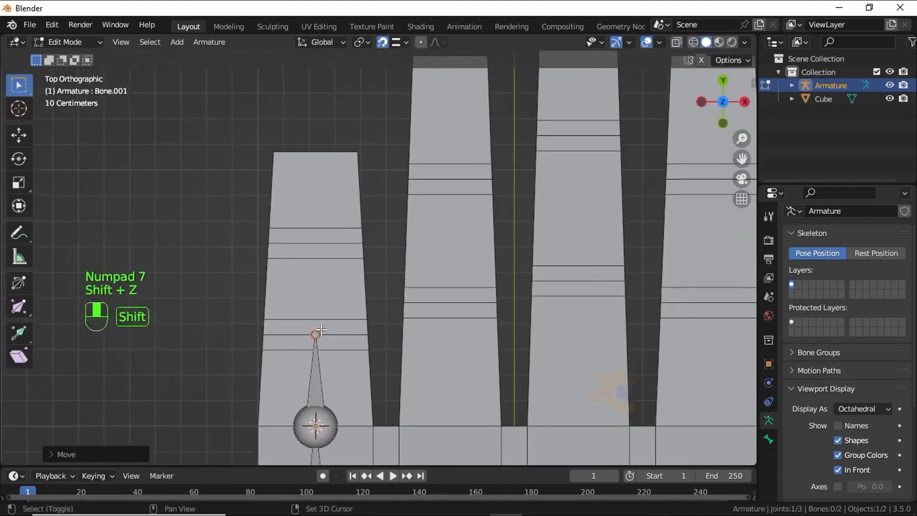
Step: Extrude another bone from the little finger's lower joint up to the middle loop of its upper joint
{"action": "scroll", "coordinate": [321, 330], "scroll_direction": "up", "scroll_amount": 2}
{"action": "key", "text": "e"}
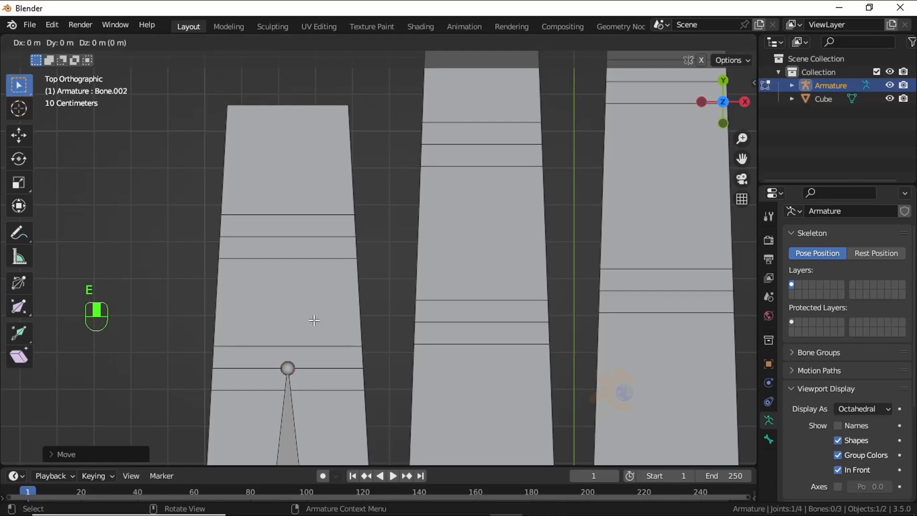
{"action": "left_click", "coordinate": [287, 238]}
Step: Extrude the last bone about 0.36 m along Y from the upper joint to the little finger's tip
{"action": "middle_click_drag", "start_coordinate": [287, 238], "coordinate": [296, 286], "text": "shift"}
{"action": "key", "text": "e"}
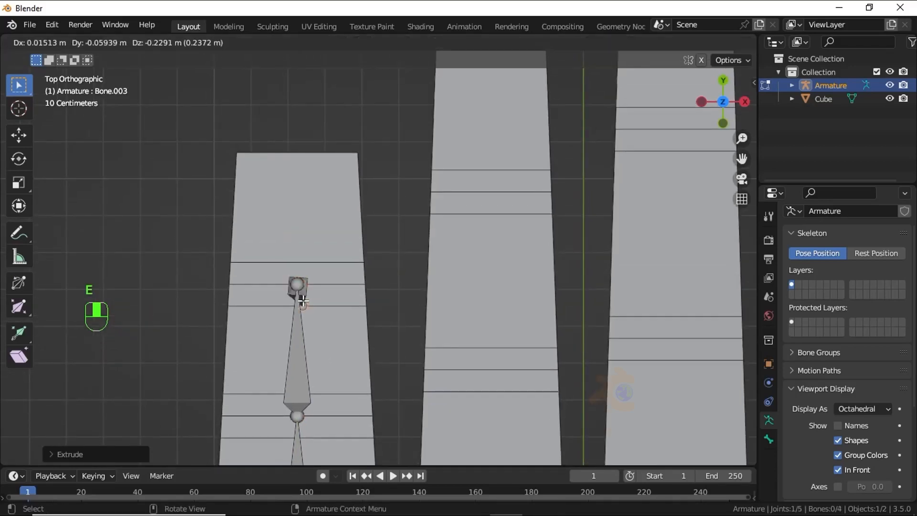
{"action": "key", "text": "y"}
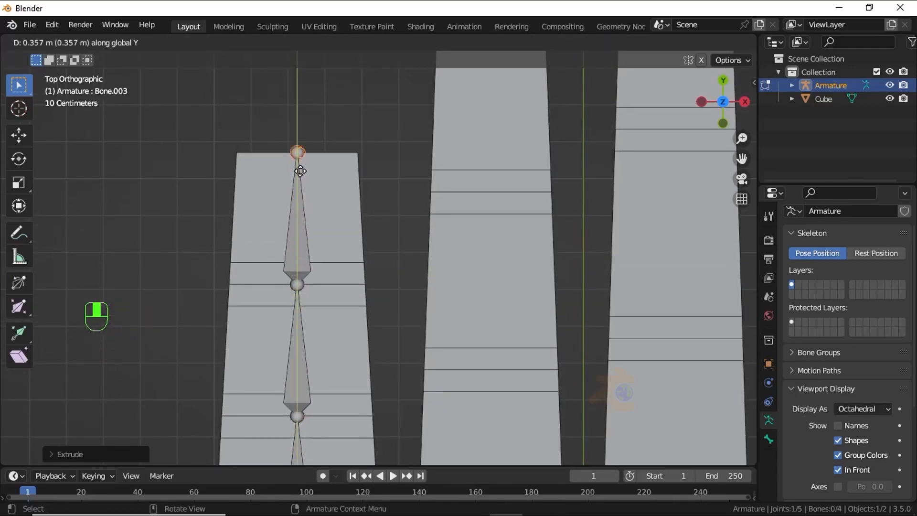
{"action": "left_click", "coordinate": [301, 167]}
{"action": "scroll", "coordinate": [313, 224], "scroll_direction": "down", "scroll_amount": 5}
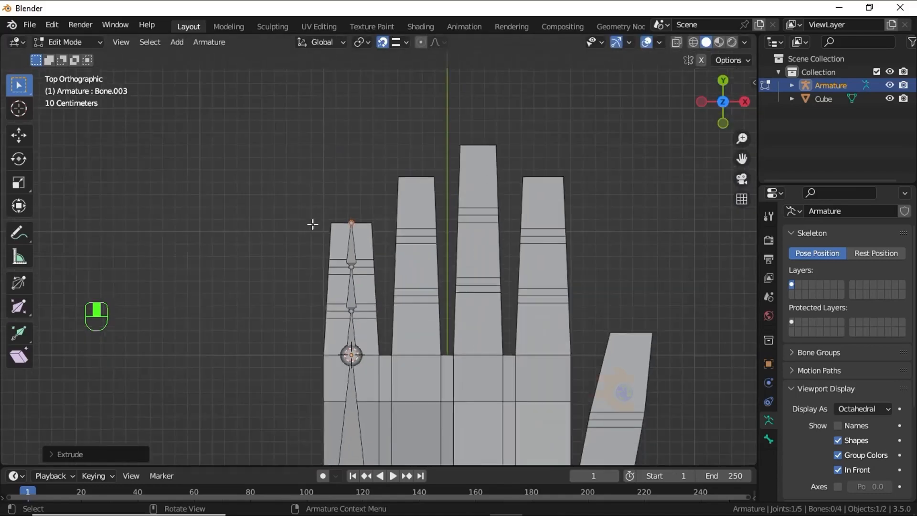
{"action": "middle_click_drag", "start_coordinate": [313, 224], "coordinate": [253, 216]}
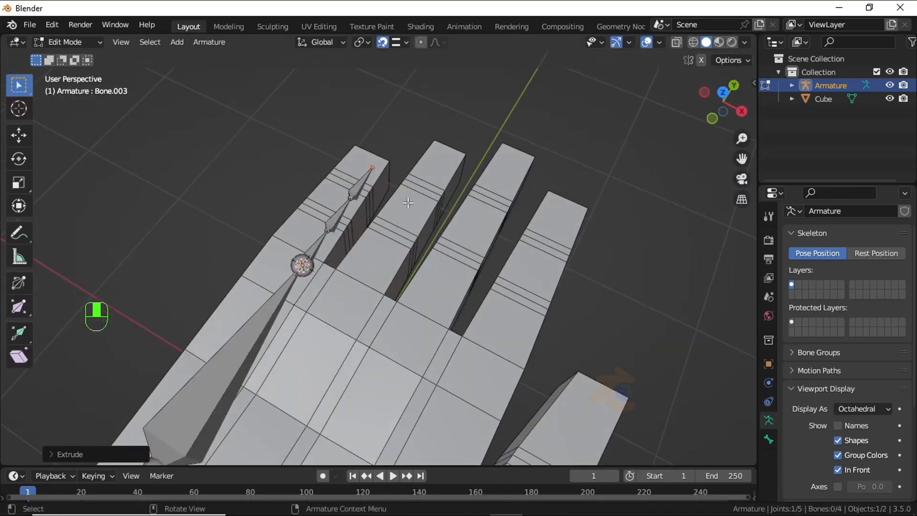
{"action": "middle_click_drag", "start_coordinate": [407, 203], "coordinate": [214, 120]}
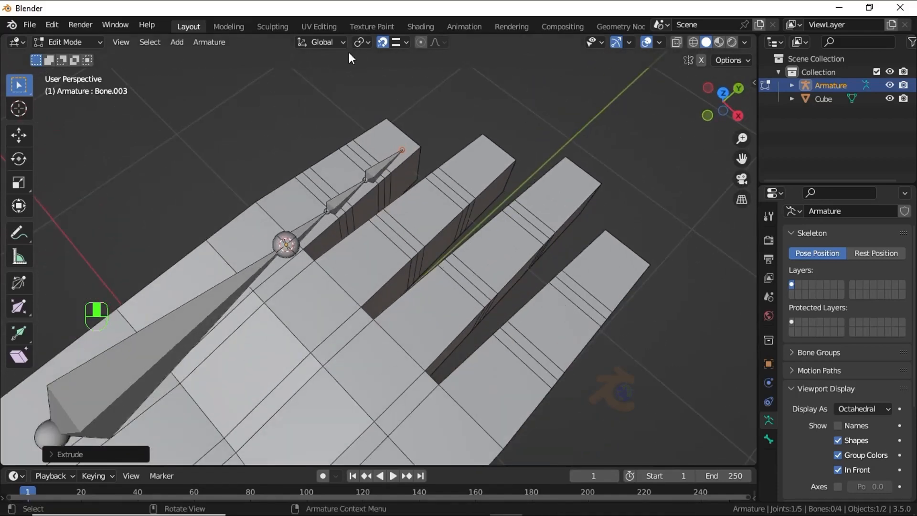
Step: Switch the armature to Pose Mode and add a Copy Rotation constraint to the little finger's tip bone
{"action": "left_click", "coordinate": [67, 42]}
{"action": "left_click", "coordinate": [77, 85]}
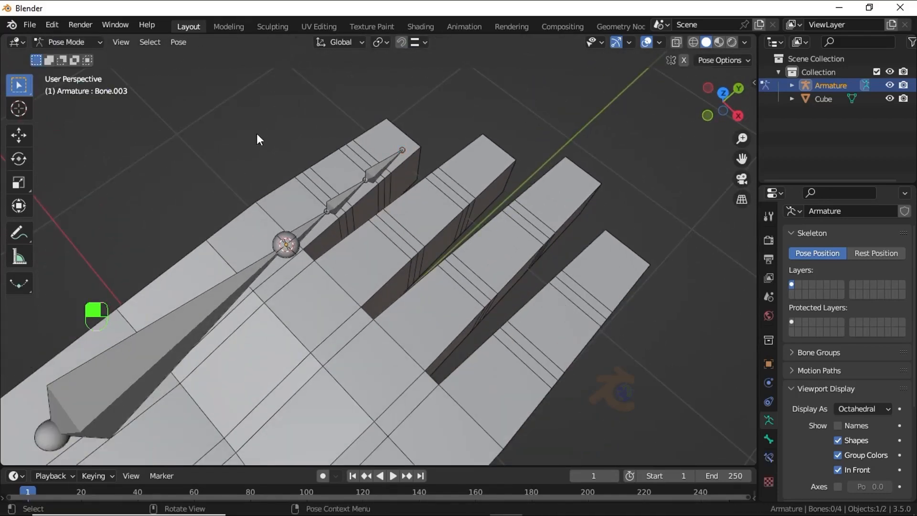
{"action": "scroll", "coordinate": [351, 167], "scroll_direction": "up", "scroll_amount": 1}
{"action": "middle_click_drag", "start_coordinate": [380, 166], "coordinate": [342, 167]}
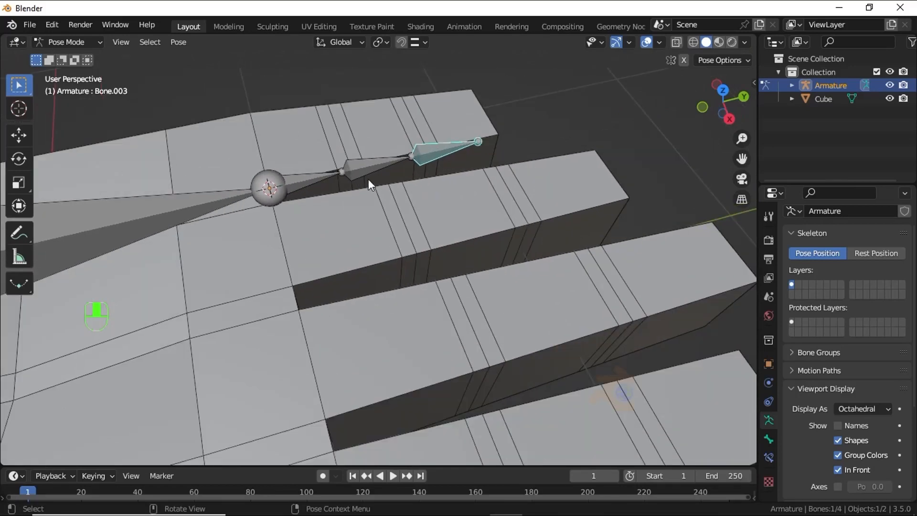
{"action": "left_click", "coordinate": [375, 170]}
{"action": "left_click", "coordinate": [336, 170]}
{"action": "left_click", "coordinate": [435, 152]}
{"action": "left_click", "coordinate": [769, 458]}
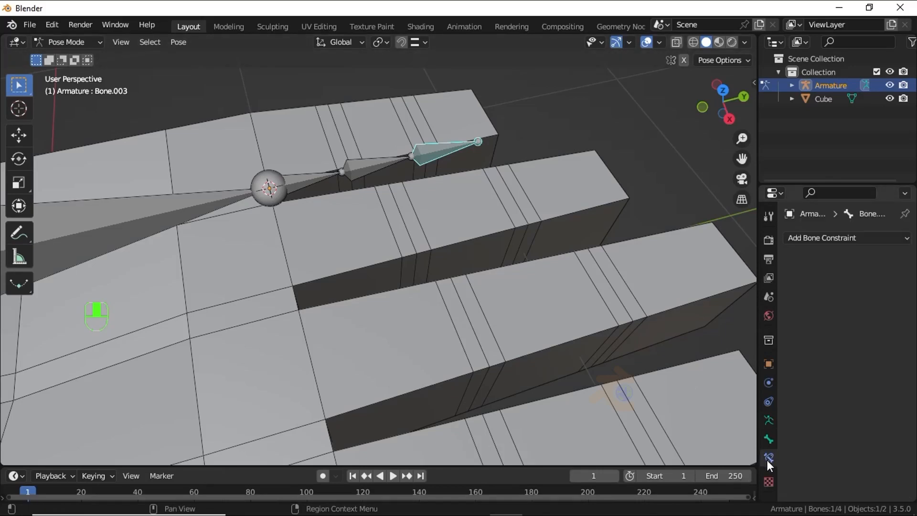
{"action": "left_click", "coordinate": [831, 236]}
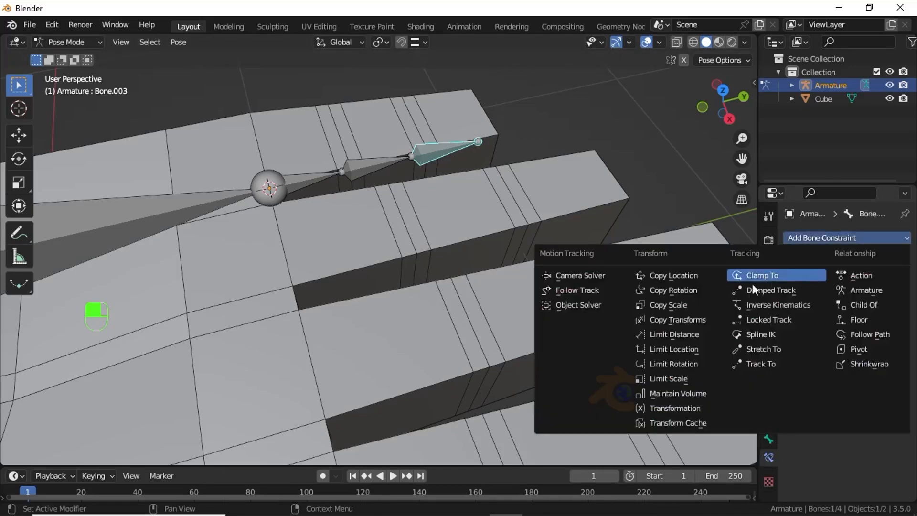
{"action": "left_click", "coordinate": [680, 290]}
Step: Set both the target and owner spaces of the tip bone's Copy Rotation constraint to Local Space
{"action": "left_click", "coordinate": [859, 370]}
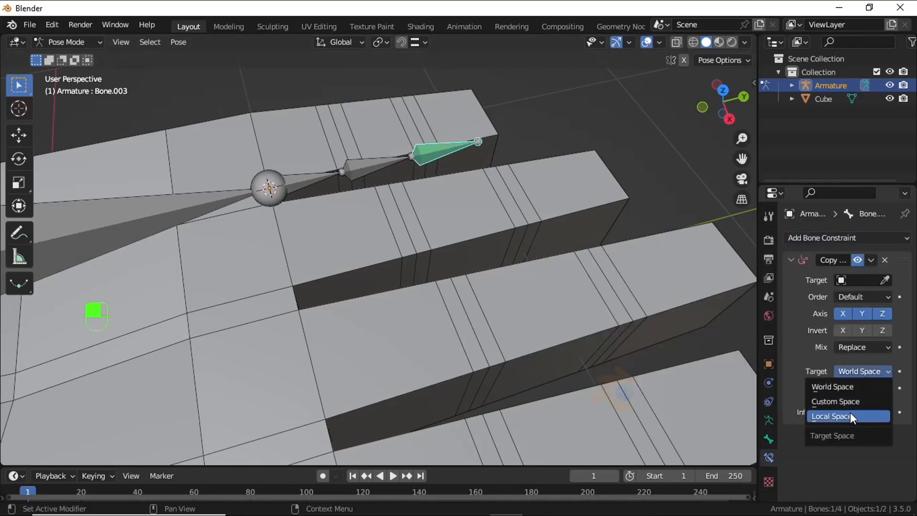
{"action": "left_click", "coordinate": [850, 413]}
{"action": "left_click", "coordinate": [859, 388]}
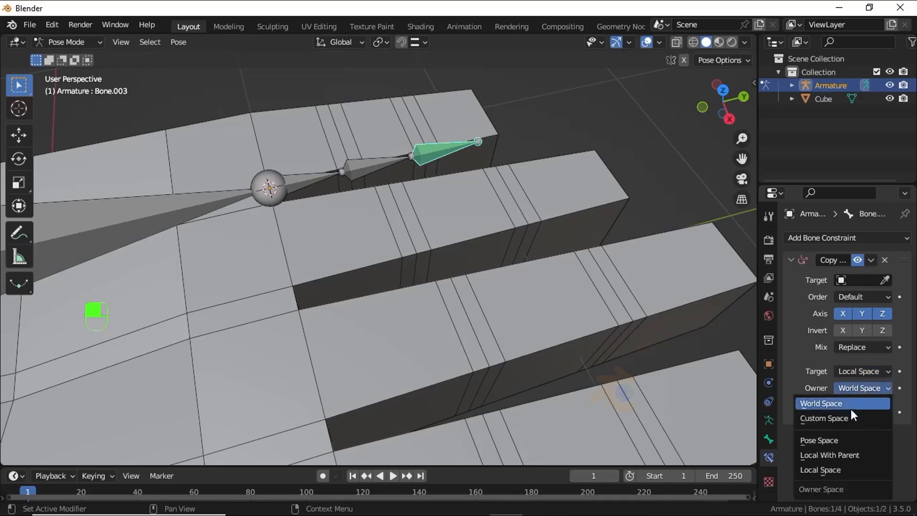
{"action": "left_click", "coordinate": [829, 469]}
Step: Set the tip bone's Copy Rotation target to Armature with Bone.002 as the target bone
{"action": "left_click", "coordinate": [857, 282]}
{"action": "left_click", "coordinate": [842, 300]}
{"action": "left_click", "coordinate": [855, 295]}
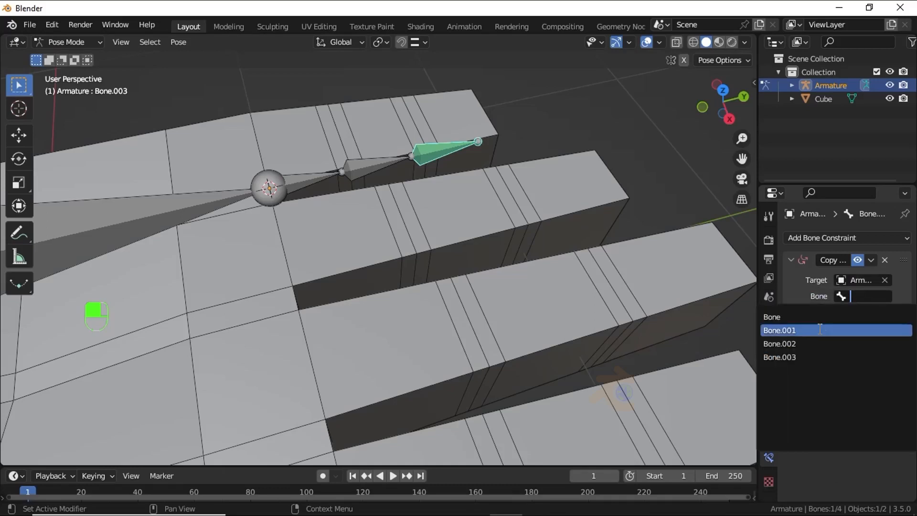
{"action": "left_click", "coordinate": [817, 344]}
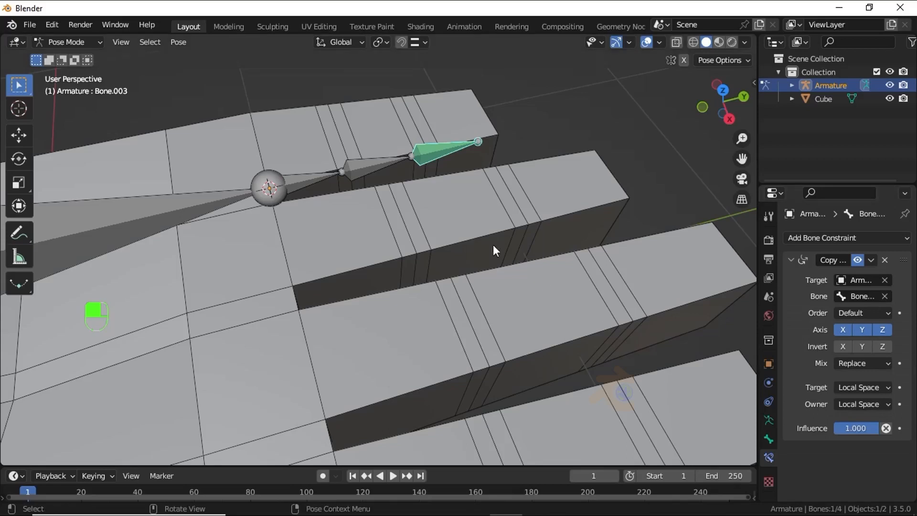
Step: Add a Copy Rotation constraint to the little finger's middle bone with target and owner in Local Space
{"action": "left_click", "coordinate": [387, 167]}
{"action": "left_click", "coordinate": [809, 235]}
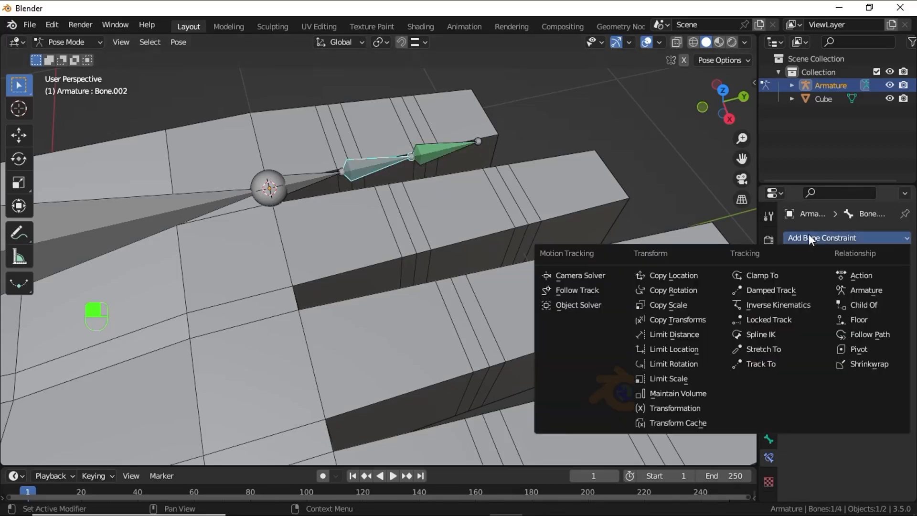
{"action": "left_click", "coordinate": [695, 289]}
{"action": "left_click", "coordinate": [853, 374]}
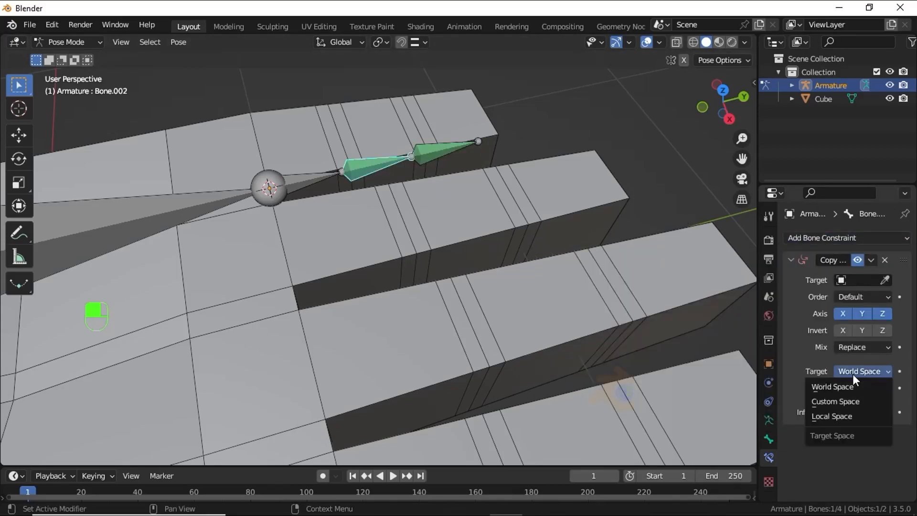
{"action": "left_click", "coordinate": [833, 417]}
{"action": "left_click", "coordinate": [860, 388]}
{"action": "left_click", "coordinate": [826, 471]}
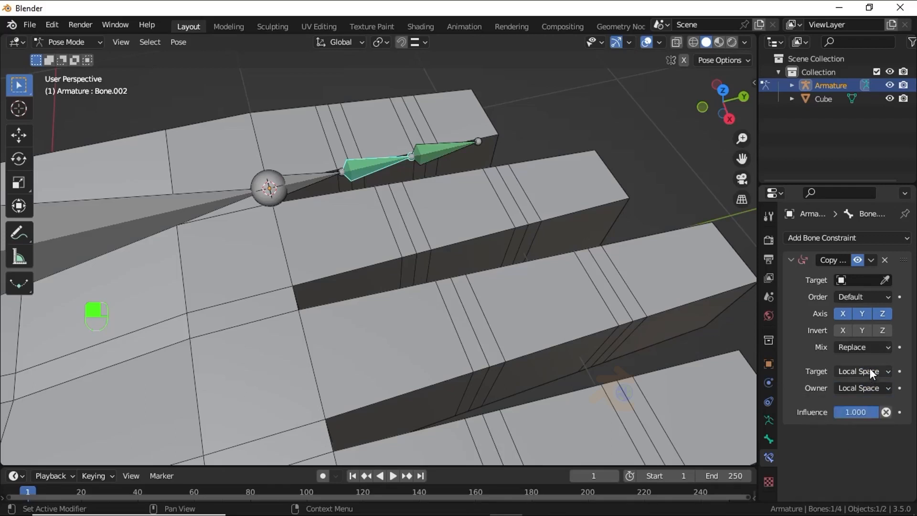
Step: Set the middle bone's Copy Rotation target to Armature with Bone.001 as the target bone
{"action": "left_click", "coordinate": [860, 285]}
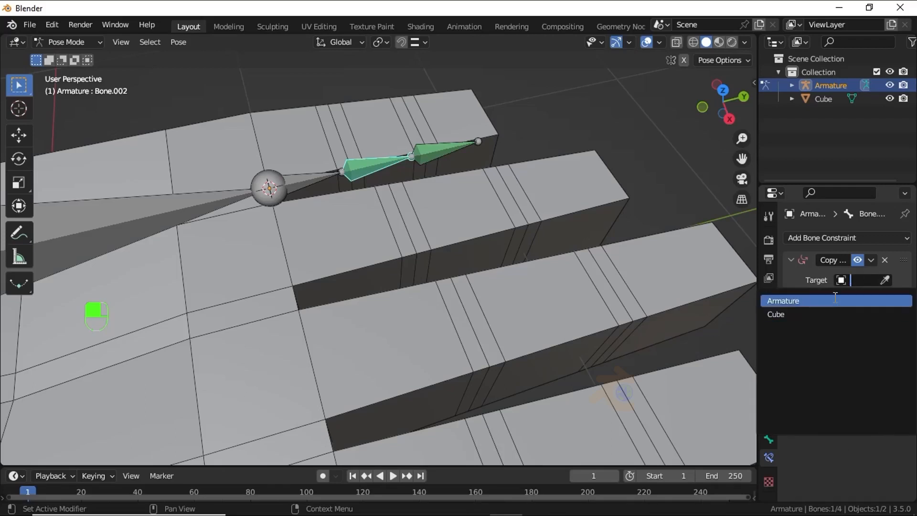
{"action": "left_click", "coordinate": [849, 299]}
{"action": "left_click", "coordinate": [848, 299]}
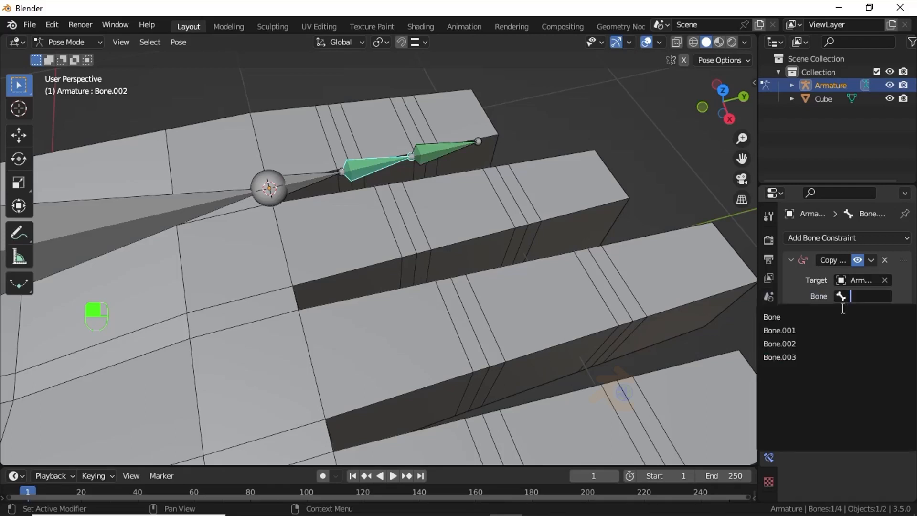
{"action": "left_click", "coordinate": [816, 330]}
Step: Try rotating the little finger's lowest bone about global X to test how the constrained bones curl
{"action": "left_click", "coordinate": [304, 187]}
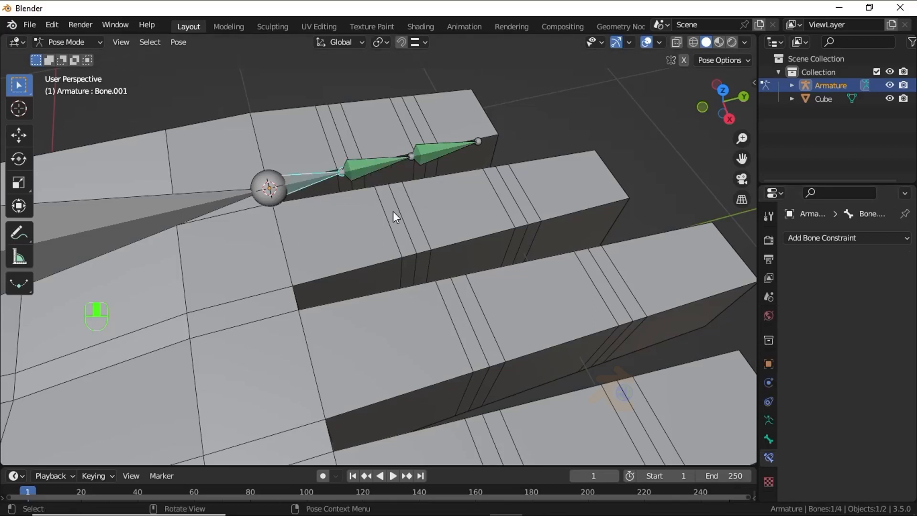
{"action": "key", "text": "r"}
{"action": "key", "text": "x"}
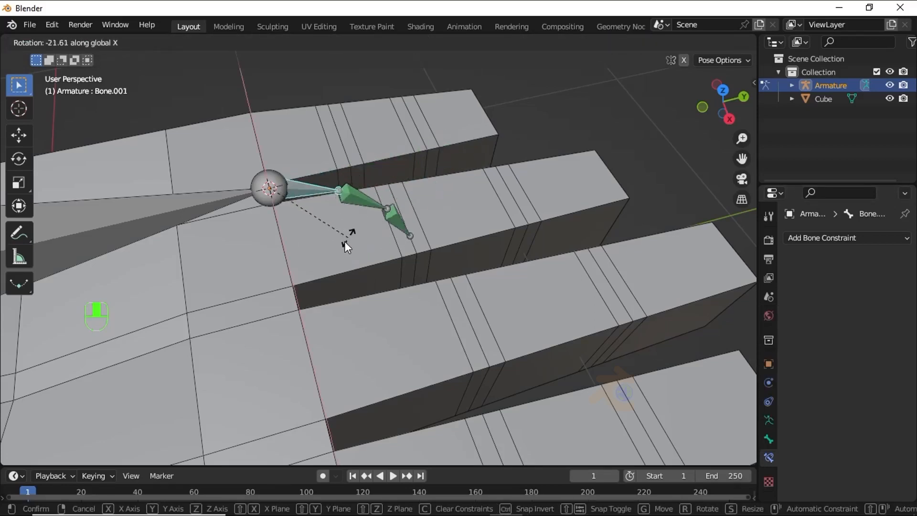
{"action": "left_click", "coordinate": [337, 236]}
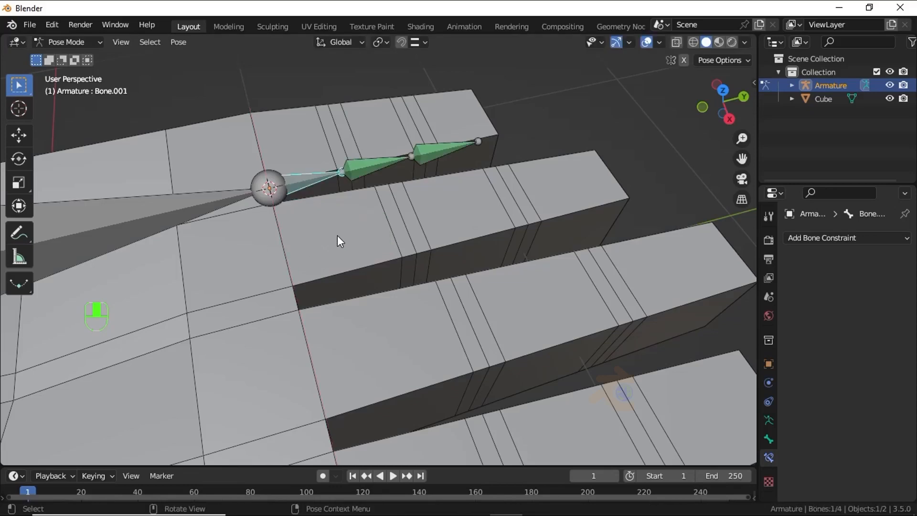
Step: Return to top view and switch the armature to Object Mode
{"action": "key", "text": "KP_7"}
{"action": "middle_click_drag", "start_coordinate": [337, 235], "coordinate": [329, 214], "text": "shift"}
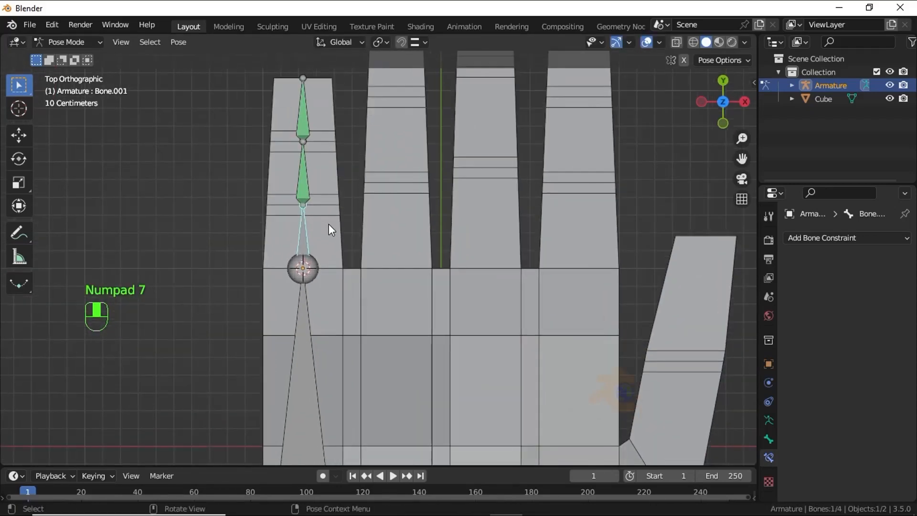
{"action": "scroll", "coordinate": [341, 254], "scroll_direction": "down", "scroll_amount": 4}
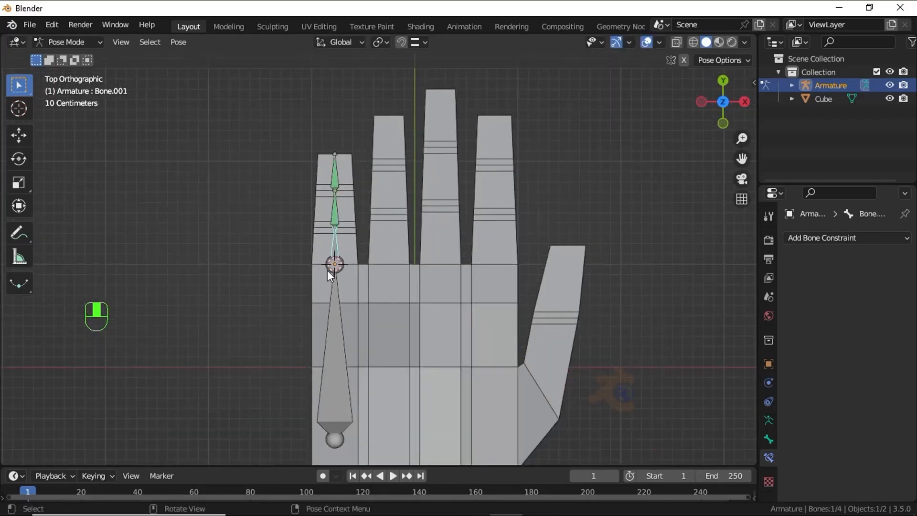
{"action": "key", "text": "Tab"}
{"action": "left_click", "coordinate": [76, 46]}
{"action": "left_click", "coordinate": [77, 55]}
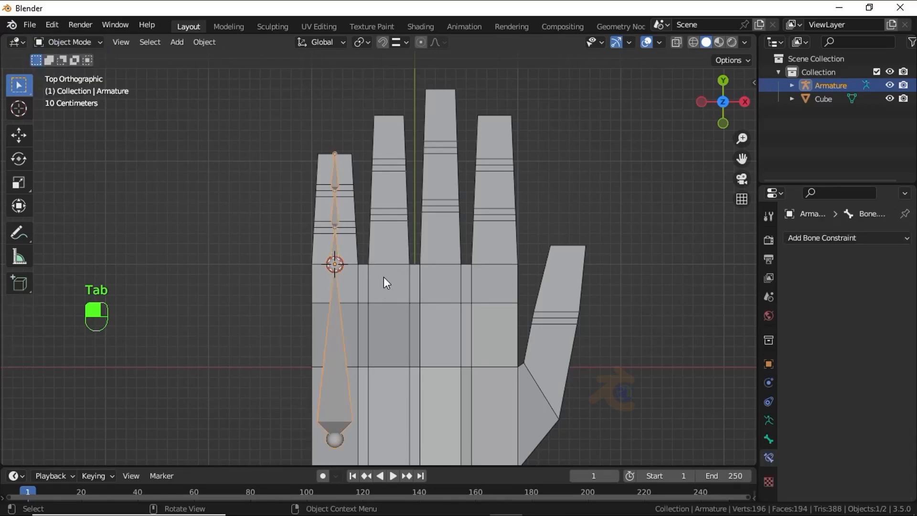
Step: In the hand mesh's Edit Mode, select the ring finger's base vertices in wireframe and snap the 3D cursor to them
{"action": "left_click", "coordinate": [385, 270]}
{"action": "key", "text": "Tab"}
{"action": "scroll", "coordinate": [377, 266], "scroll_direction": "up", "scroll_amount": 2}
{"action": "key", "text": "shift+z"}
{"action": "scroll", "coordinate": [368, 271], "scroll_direction": "up", "scroll_amount": 3}
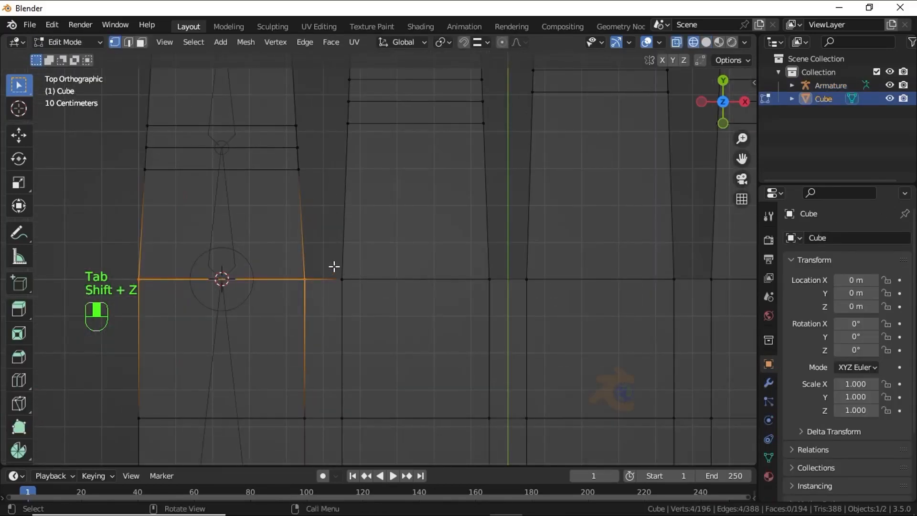
{"action": "left_click_drag", "start_coordinate": [334, 264], "coordinate": [509, 292]}
{"action": "key", "text": "shift+s"}
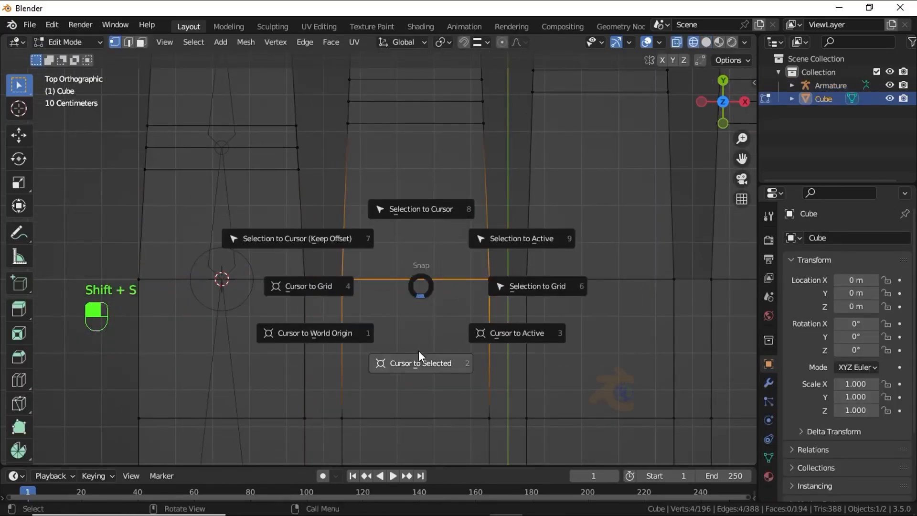
{"action": "left_click", "coordinate": [419, 363]}
Step: Leave mesh editing, restore solid shading, and select all bones in the armature's Edit Mode
{"action": "key", "text": "Tab"}
{"action": "key", "text": "shift+z"}
{"action": "scroll", "coordinate": [258, 300], "scroll_direction": "down", "scroll_amount": 3}
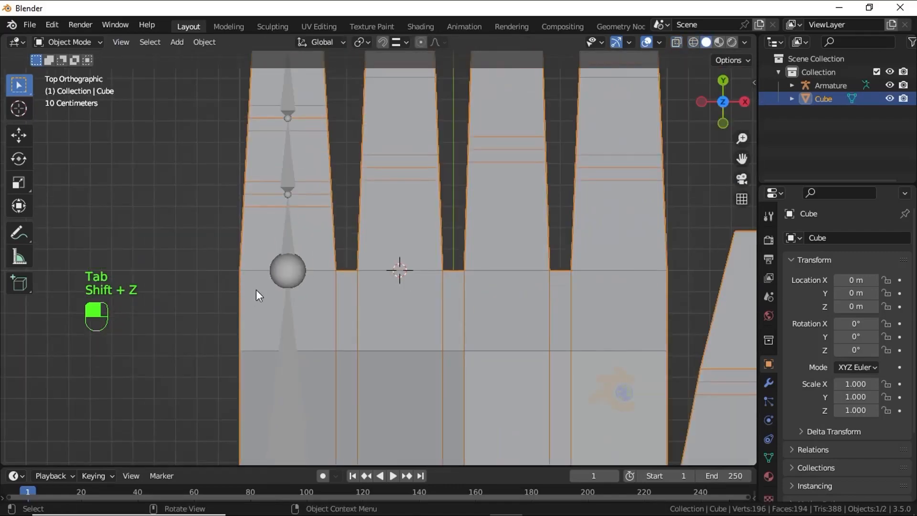
{"action": "left_click", "coordinate": [292, 280]}
{"action": "scroll", "coordinate": [334, 286], "scroll_direction": "down", "scroll_amount": 3}
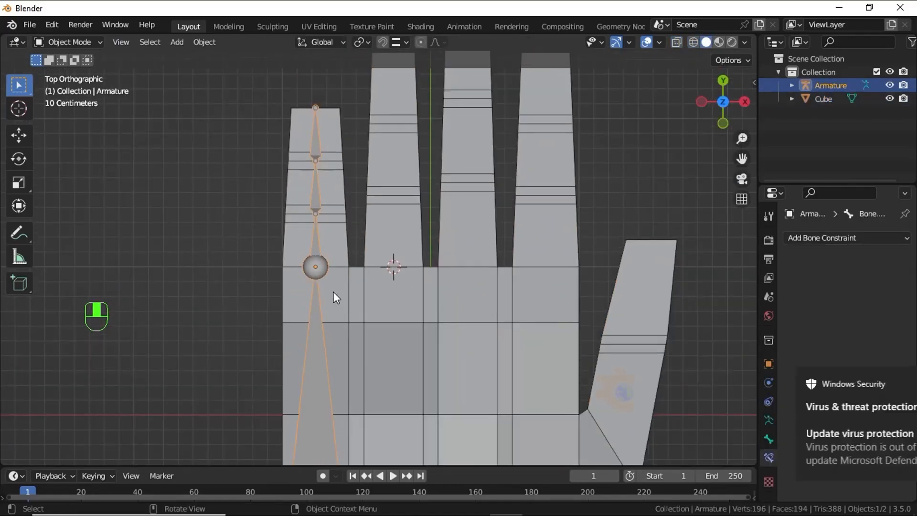
{"action": "key", "text": "Tab"}
{"action": "scroll", "coordinate": [333, 292], "scroll_direction": "up", "scroll_amount": 3}
{"action": "key", "text": "a"}
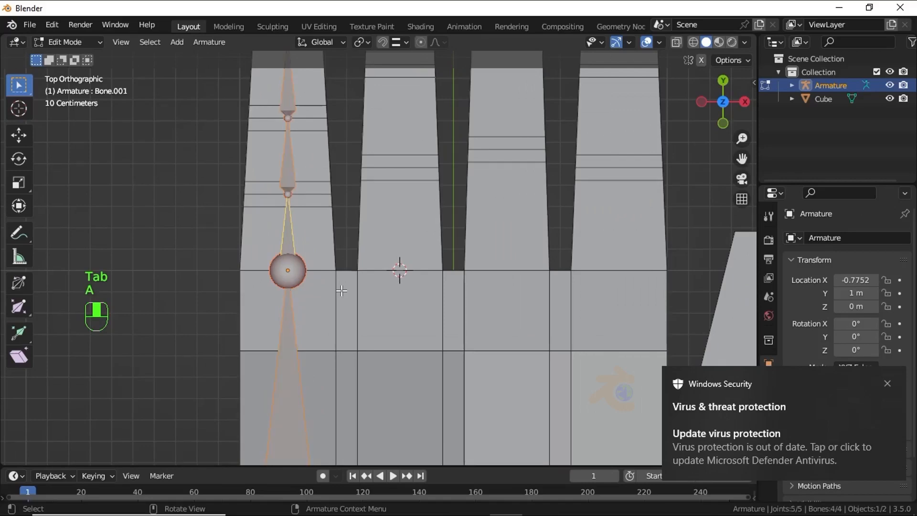
{"action": "scroll", "coordinate": [341, 290], "scroll_direction": "down", "scroll_amount": 3}
{"action": "scroll", "coordinate": [341, 291], "scroll_direction": "down", "scroll_amount": 1}
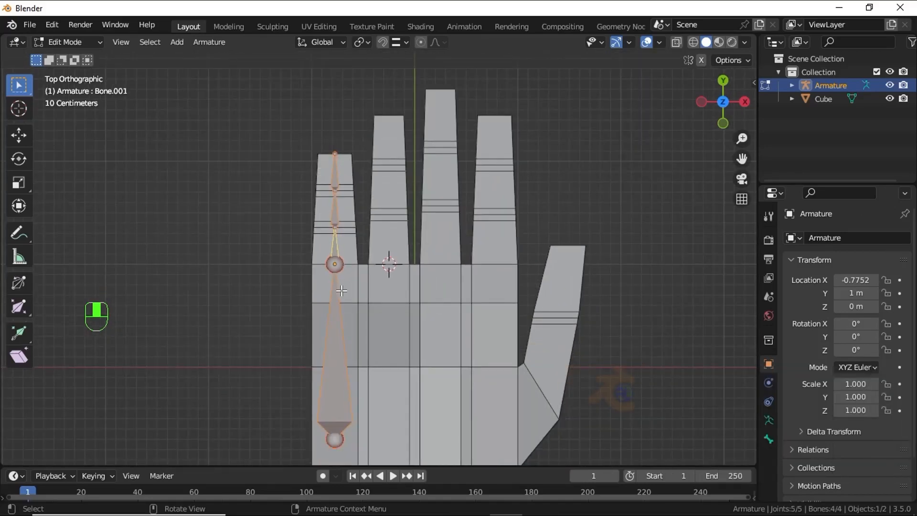
{"action": "key", "text": "Tab"}
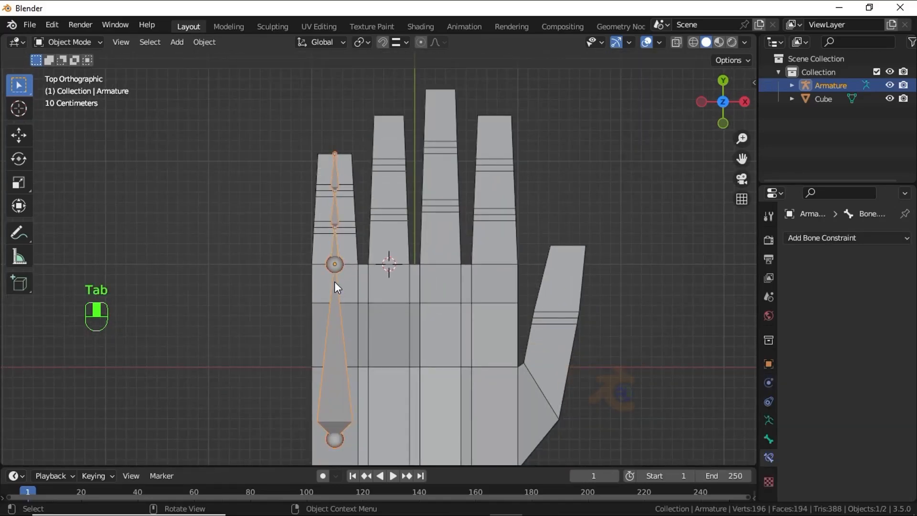
{"action": "key", "text": "Tab"}
Step: Duplicate the little finger's bone chain and snap the copy to the 3D cursor at the ring finger's base
{"action": "key", "text": "shift+d"}
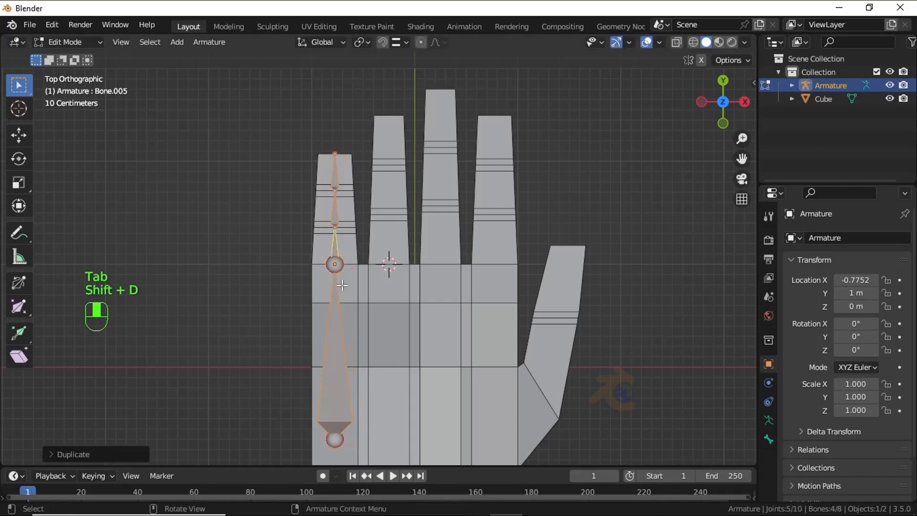
{"action": "key", "text": "shift+s"}
{"action": "left_click", "coordinate": [346, 212]}
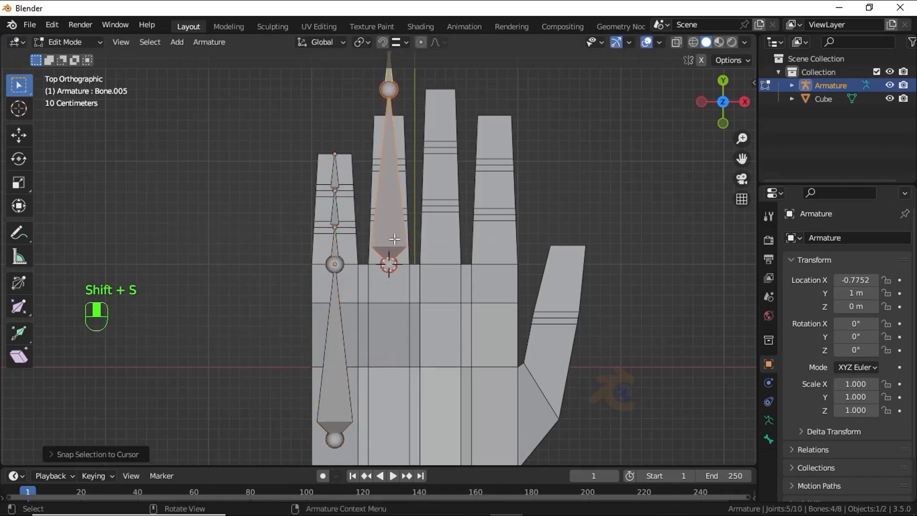
{"action": "scroll", "coordinate": [396, 240], "scroll_direction": "down", "scroll_amount": 2}
{"action": "scroll", "coordinate": [398, 242], "scroll_direction": "up", "scroll_amount": 3}
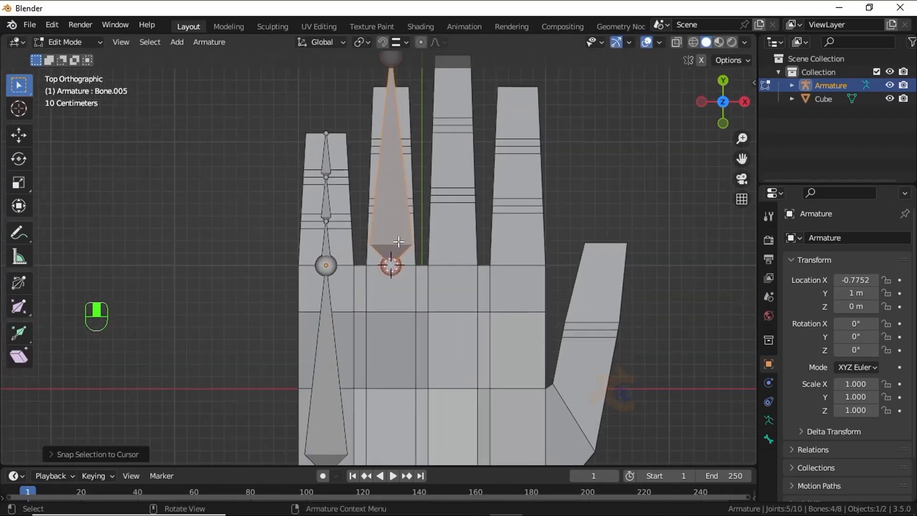
Step: Undo the duplicated bone chain and its snap to the ring finger's base
{"action": "scroll", "coordinate": [399, 241], "scroll_direction": "down", "scroll_amount": 2}
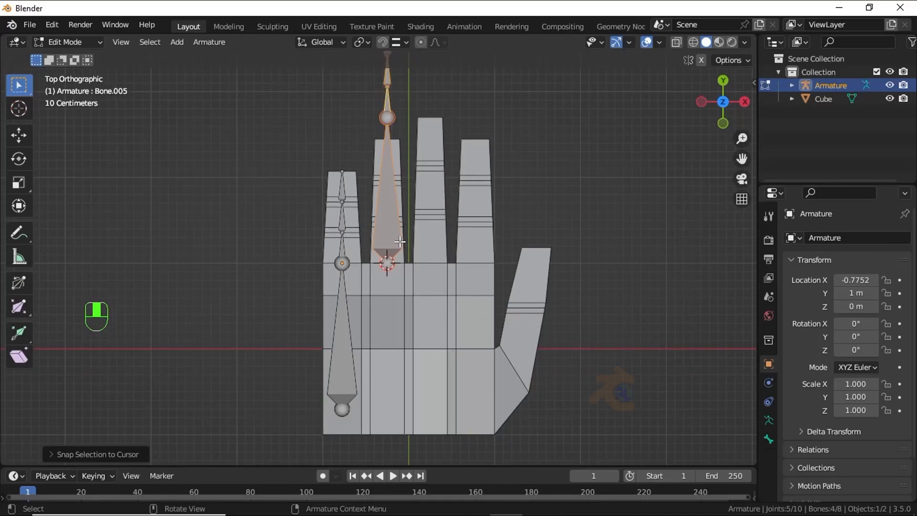
{"action": "key", "text": "ctrl+z"}
{"action": "key", "text": "ctrl+z"}
{"action": "key", "text": "ctrl+z"}
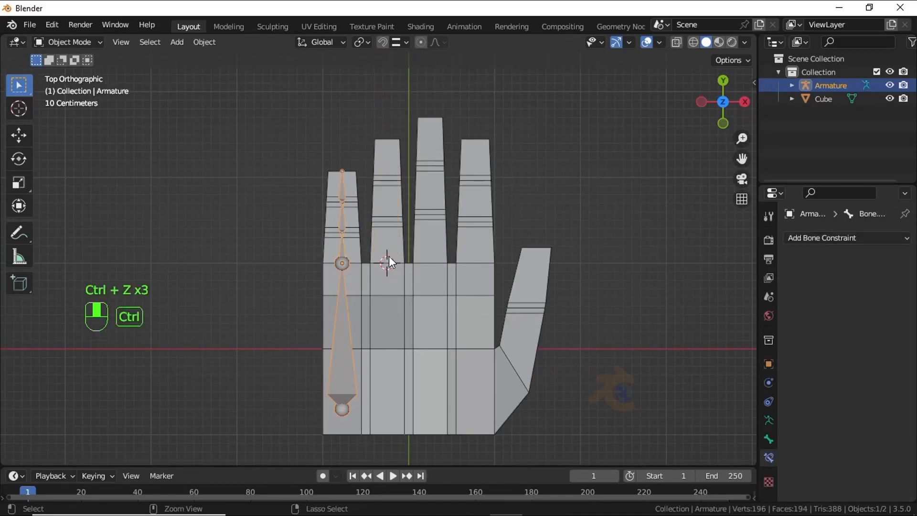
{"action": "key", "text": "Tab"}
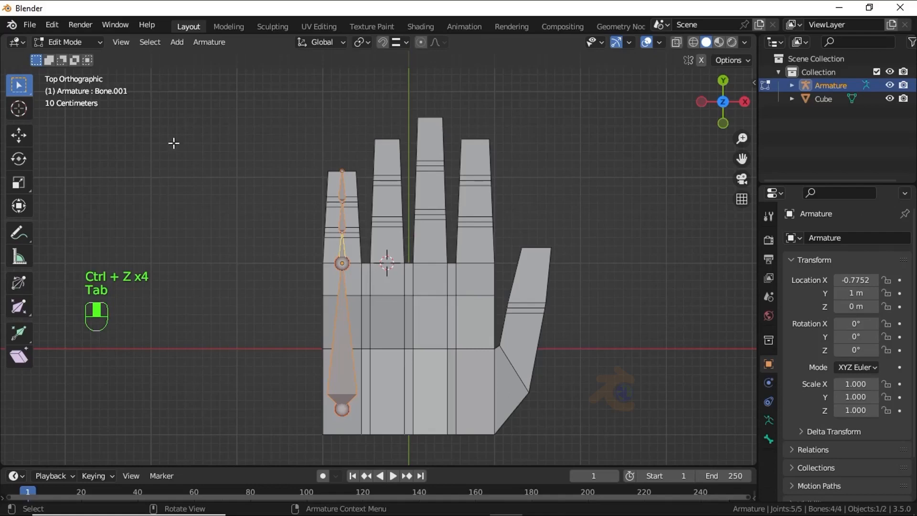
{"action": "left_click", "coordinate": [73, 48]}
{"action": "left_click", "coordinate": [79, 86]}
{"action": "middle_click_drag", "start_coordinate": [204, 274], "coordinate": [354, 338]}
{"action": "key", "text": "KP_7"}
{"action": "key", "text": "Tab"}
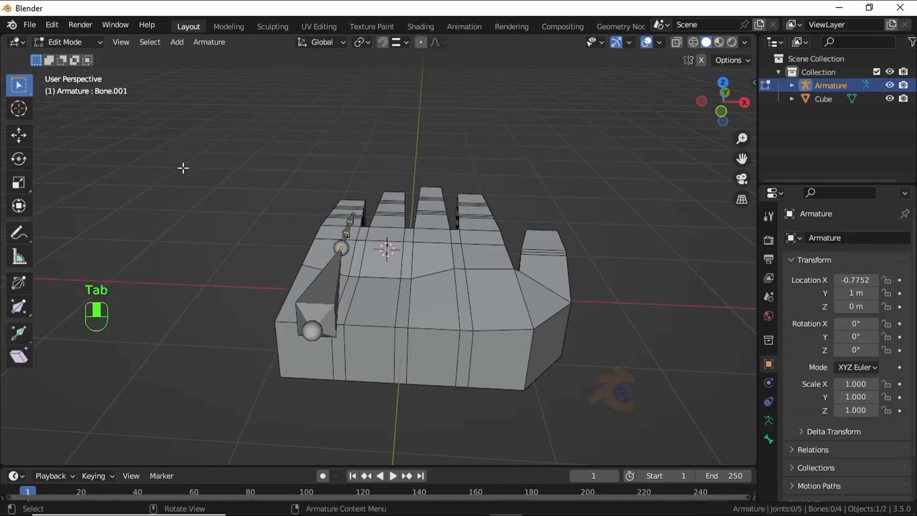
{"action": "key", "text": "Tab"}
{"action": "key", "text": "Tab"}
{"action": "key", "text": "Tab"}
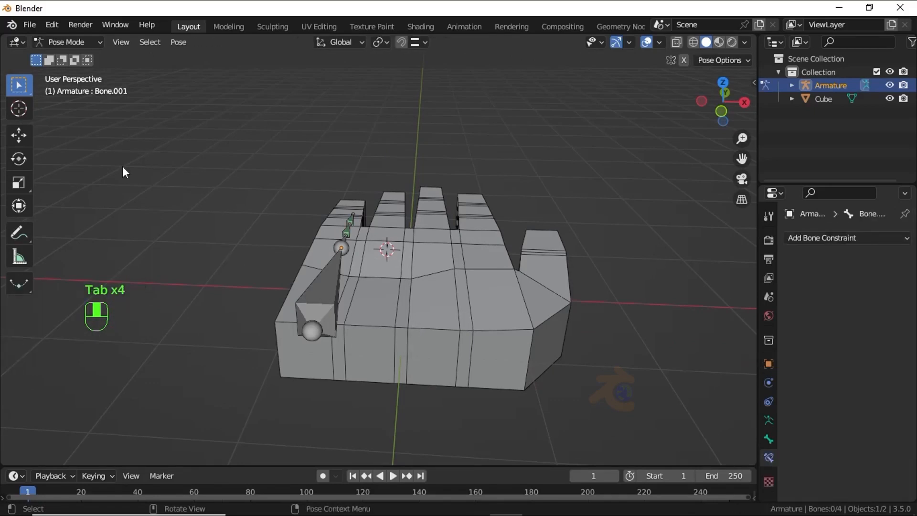
Step: In the hand mesh's Edit Mode, select the wrist-end face in line with the ring finger and snap the 3D cursor to it
{"action": "left_click", "coordinate": [67, 42]}
{"action": "left_click", "coordinate": [74, 54]}
{"action": "left_click", "coordinate": [369, 269]}
{"action": "key", "text": "Tab"}
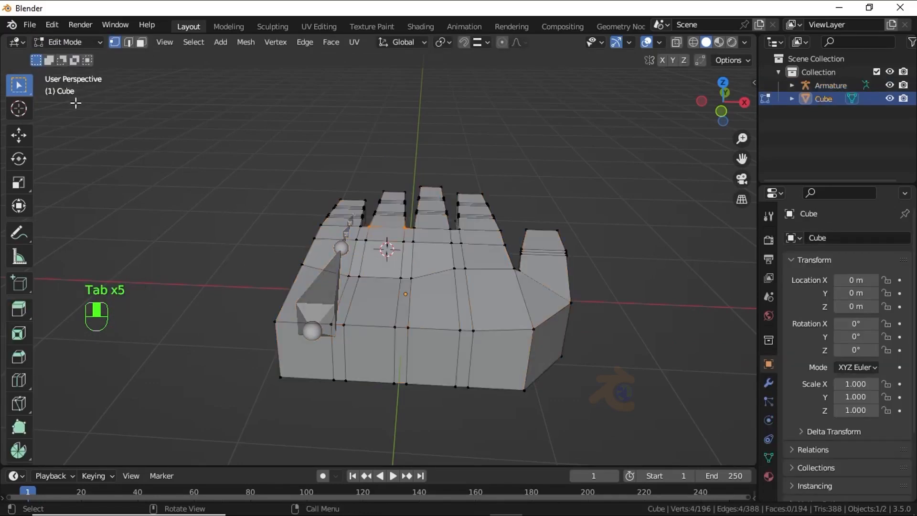
{"action": "left_click", "coordinate": [141, 42]}
{"action": "left_click", "coordinate": [353, 334]}
{"action": "key", "text": "shift+s"}
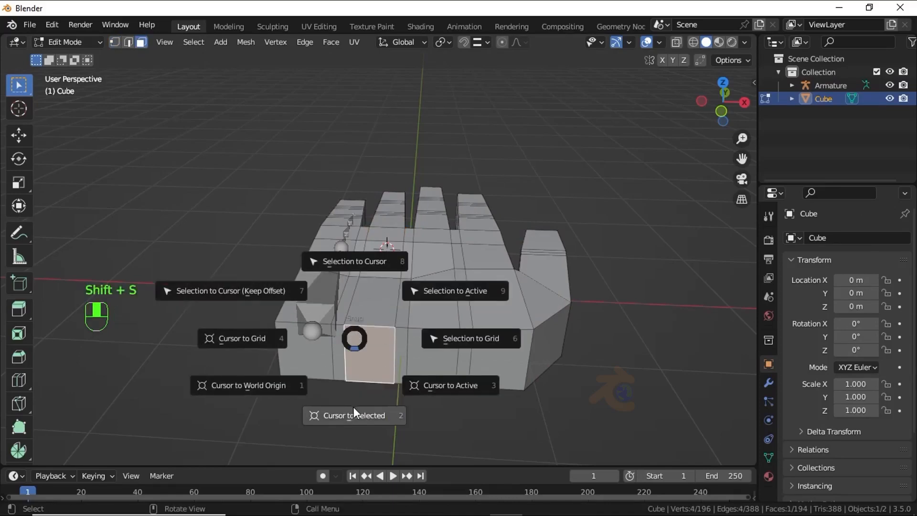
{"action": "left_click", "coordinate": [354, 412]}
Step: Return to top view and Object Mode with solid shading, and select the little finger's armature
{"action": "key", "text": "KP_7"}
{"action": "key", "text": "shift+z"}
{"action": "key", "text": "Tab"}
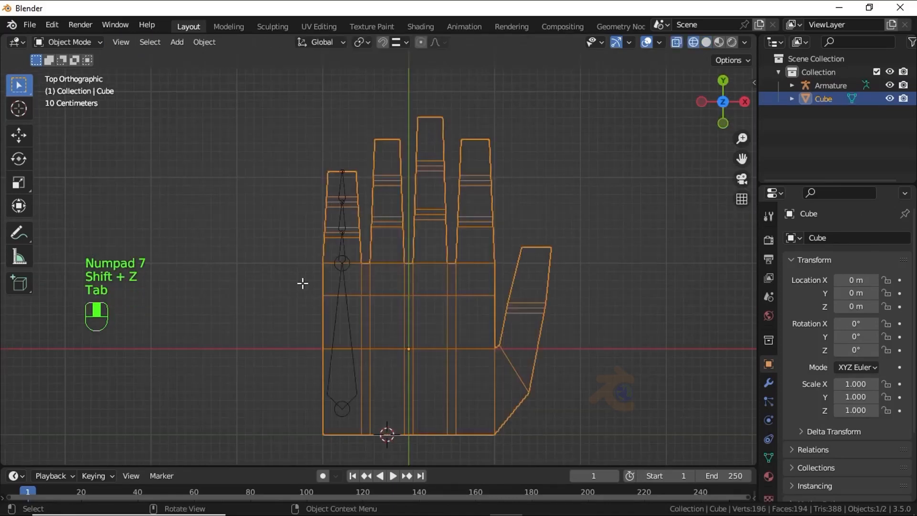
{"action": "key", "text": "shift+z"}
{"action": "left_click", "coordinate": [342, 282]}
{"action": "key", "text": "Tab"}
{"action": "key", "text": "Tab"}
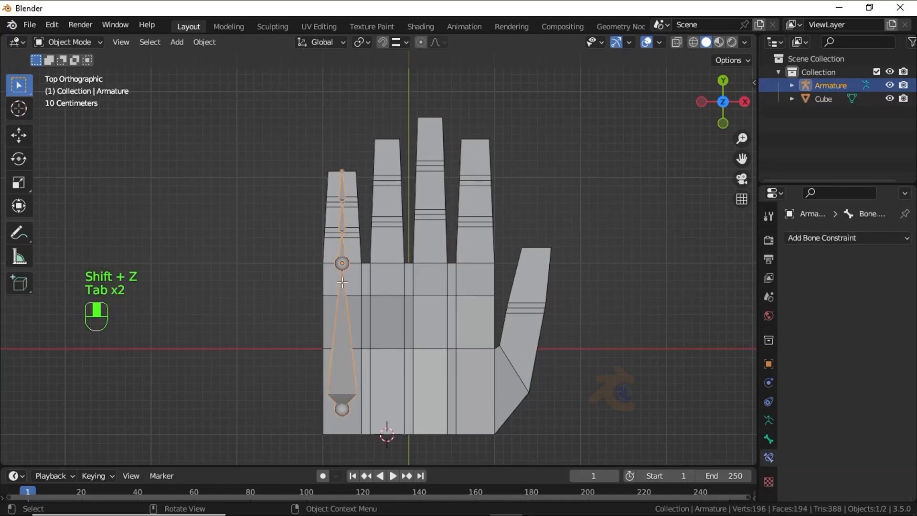
{"action": "middle_click_drag", "start_coordinate": [342, 282], "coordinate": [348, 251], "text": "shift"}
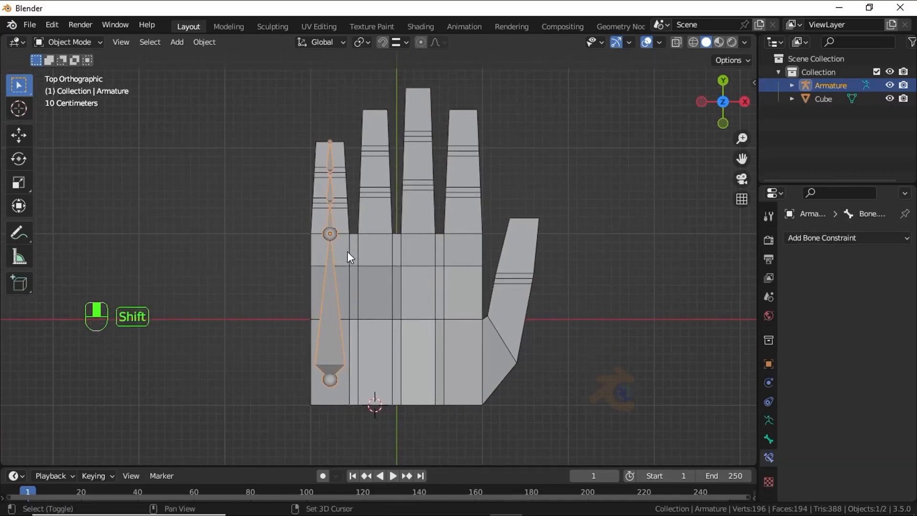
Step: Duplicate the armature in place and snap the copy to the 3D cursor at the wrist edge
{"action": "key", "text": "shift+d"}
{"action": "right_click", "coordinate": [342, 273]}
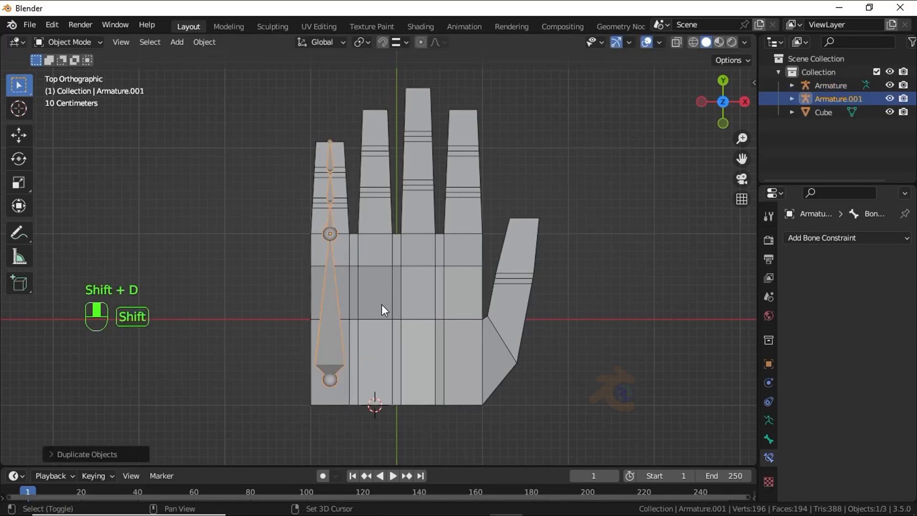
{"action": "key", "text": "shift+s"}
{"action": "left_click", "coordinate": [402, 216]}
{"action": "scroll", "coordinate": [377, 195], "scroll_direction": "down", "scroll_amount": 5, "text": "shift"}
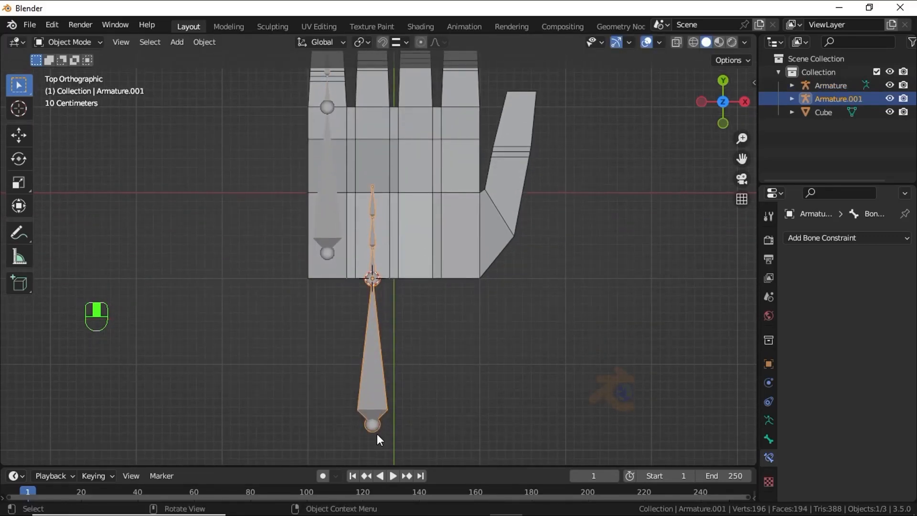
{"action": "left_click", "coordinate": [411, 421]}
{"action": "left_click", "coordinate": [381, 415]}
{"action": "key", "text": "shift+s"}
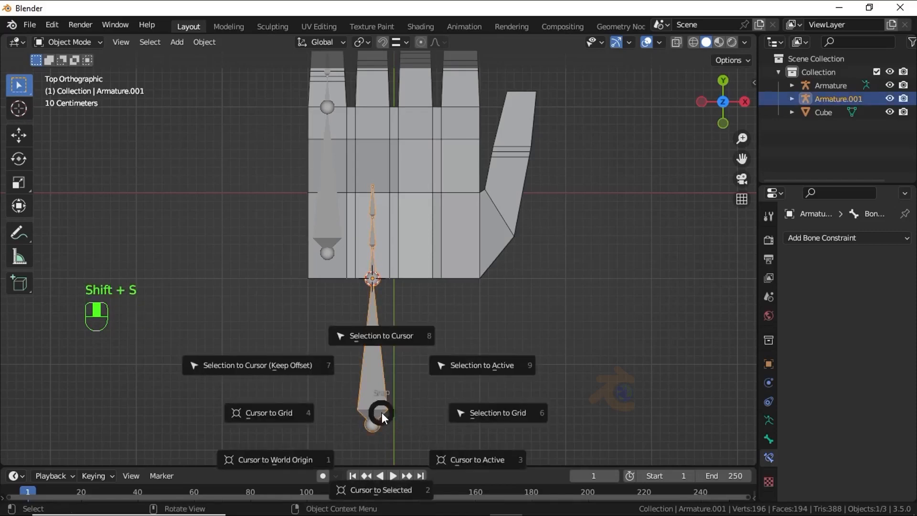
{"action": "left_click", "coordinate": [382, 335]}
{"action": "left_click", "coordinate": [391, 413]}
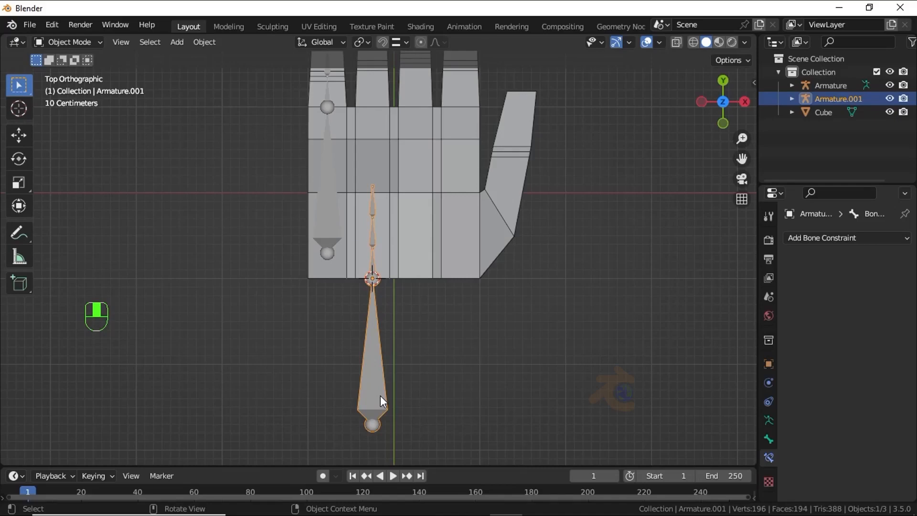
{"action": "key", "text": "a"}
{"action": "key", "text": "g"}
{"action": "key", "text": "y"}
{"action": "right_click", "coordinate": [377, 362]}
{"action": "key", "text": "Tab"}
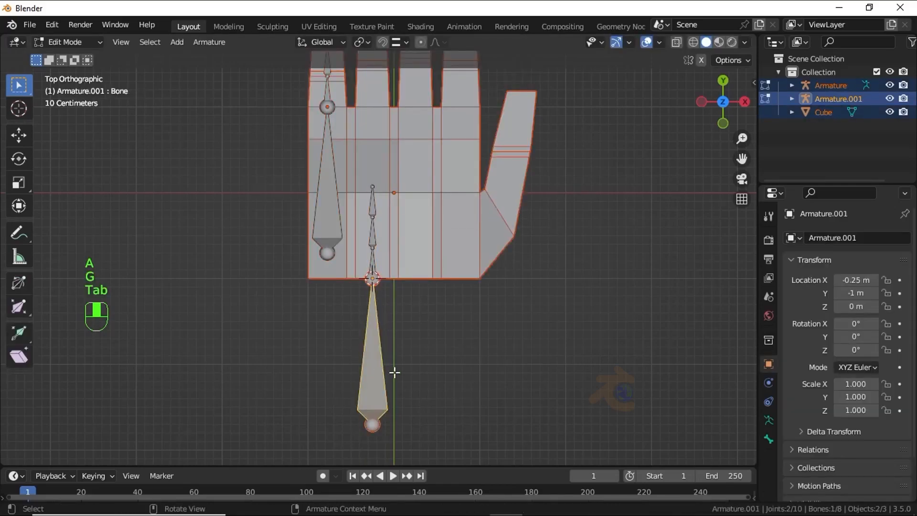
{"action": "key", "text": "Tab"}
Step: In the copied armature's Edit Mode, move all its bones about 1.7 m along Y into the palm
{"action": "left_click", "coordinate": [359, 311]}
{"action": "key", "text": "Tab"}
{"action": "key", "text": "a"}
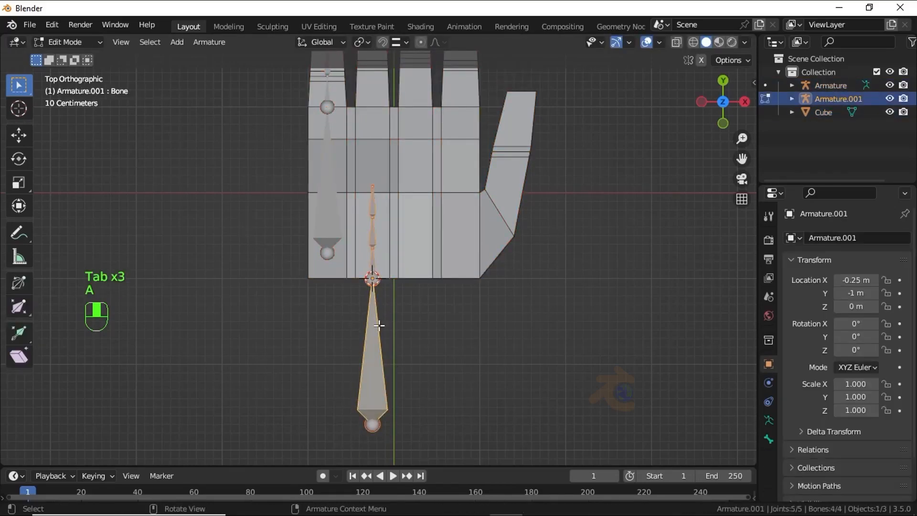
{"action": "key", "text": "g"}
{"action": "key", "text": "y"}
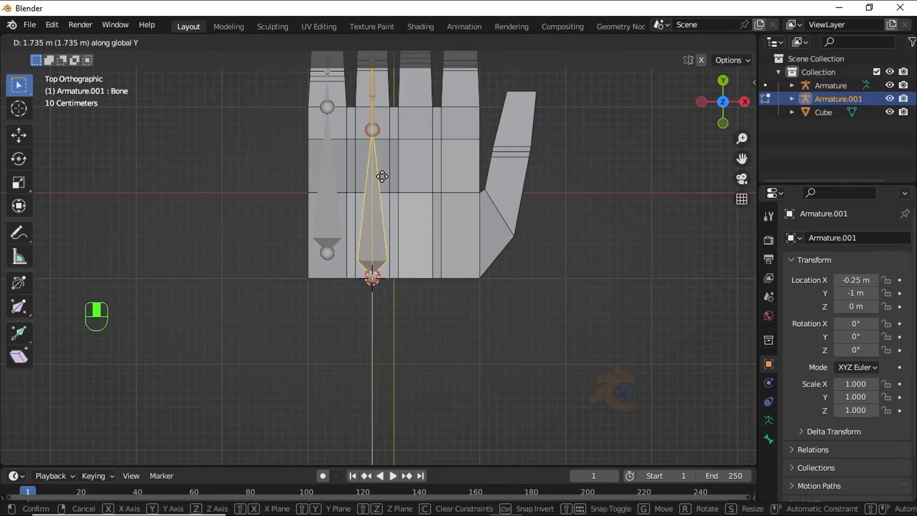
{"action": "left_click", "coordinate": [382, 177]}
Step: Move the copied bones about 0.17 m further along Y so the palm bone starts just inside the wrist edge
{"action": "scroll", "coordinate": [372, 234], "scroll_direction": "up", "scroll_amount": 3}
{"action": "middle_click_drag", "start_coordinate": [371, 258], "coordinate": [371, 358], "text": "shift"}
{"action": "key", "text": "g"}
{"action": "middle_click", "coordinate": [377, 342]}
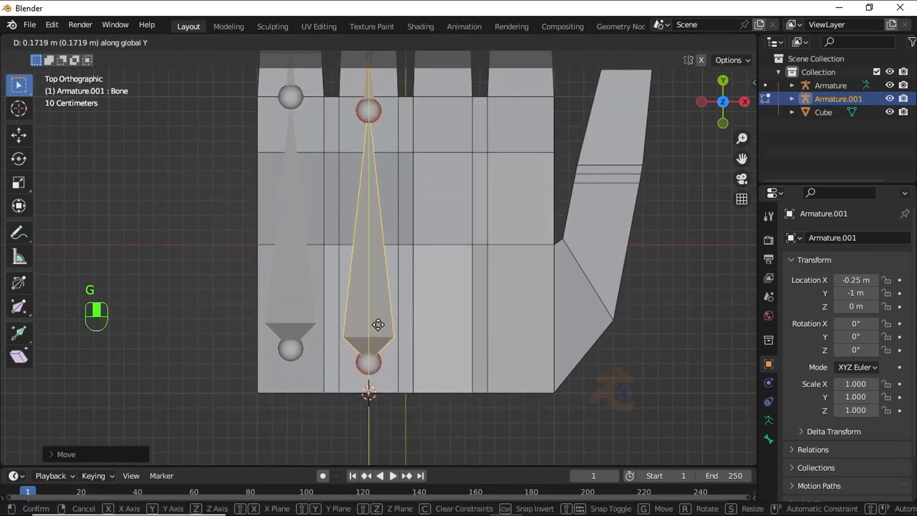
{"action": "left_click", "coordinate": [378, 325]}
{"action": "middle_click_drag", "start_coordinate": [378, 325], "coordinate": [374, 371], "text": "shift"}
Step: Enable snapping and move the joint above the copied palm bone about 0.08 m along Y onto the ring finger's base line
{"action": "left_click", "coordinate": [383, 42]}
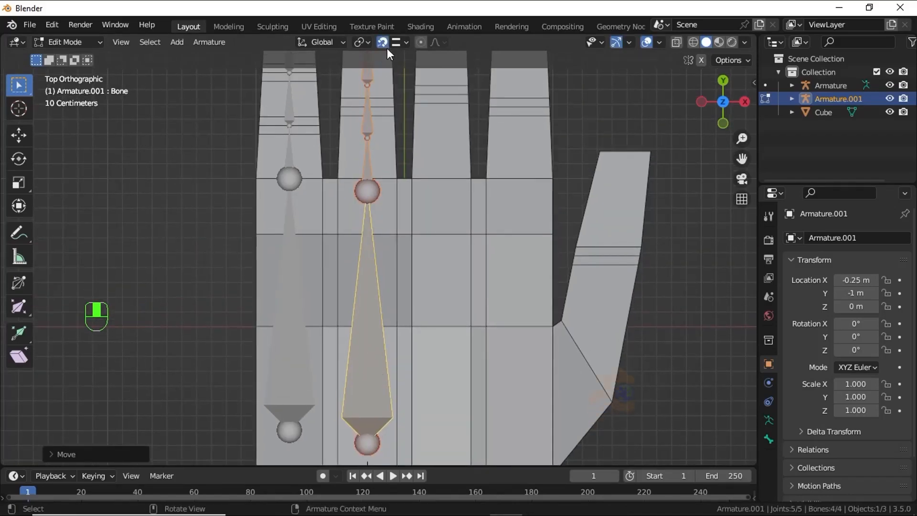
{"action": "scroll", "coordinate": [351, 170], "scroll_direction": "up", "scroll_amount": 2}
{"action": "middle_click_drag", "start_coordinate": [353, 168], "coordinate": [356, 230], "text": "shift"}
{"action": "left_click", "coordinate": [367, 230]}
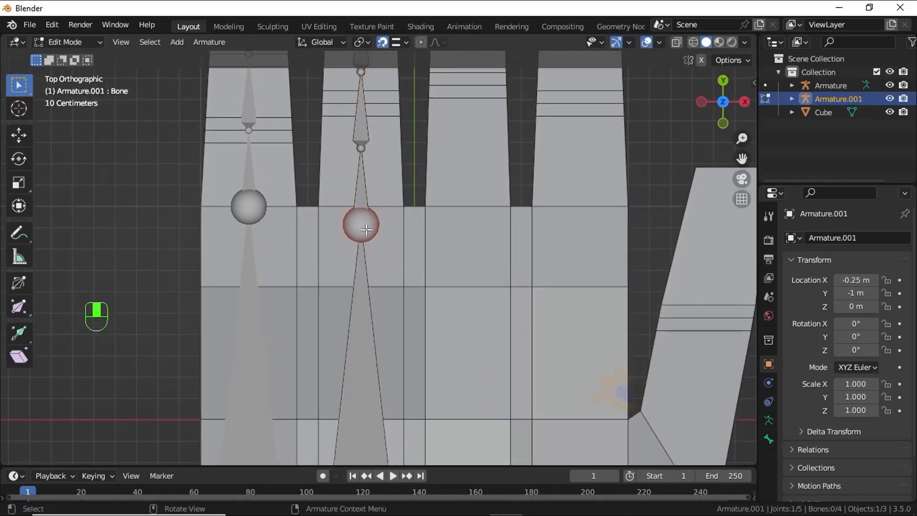
{"action": "key", "text": "g"}
{"action": "middle_click", "coordinate": [365, 225]}
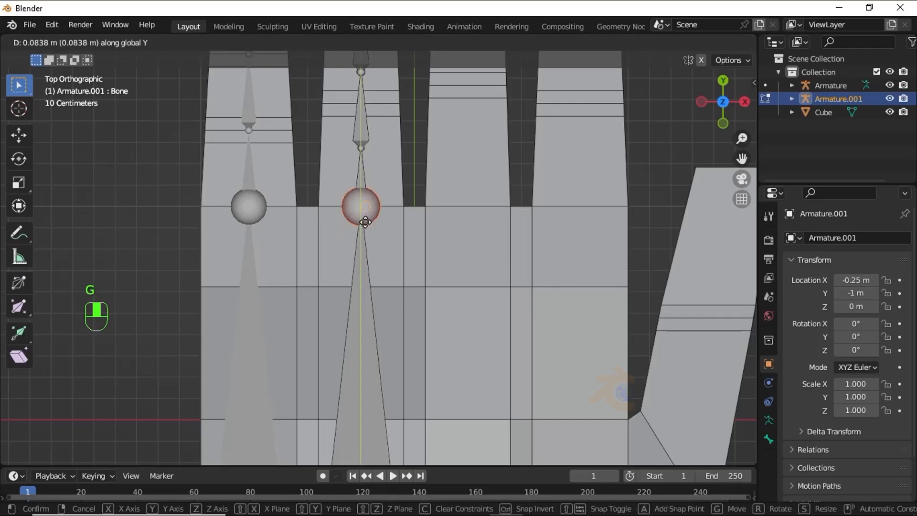
{"action": "left_click", "coordinate": [365, 220]}
Step: Move the end joint of the copied chain along Y to the ring finger's tip
{"action": "middle_click_drag", "start_coordinate": [364, 215], "coordinate": [363, 364], "text": "shift"}
{"action": "middle_click_drag", "start_coordinate": [384, 173], "coordinate": [376, 222], "text": "shift"}
{"action": "left_click", "coordinate": [353, 196]}
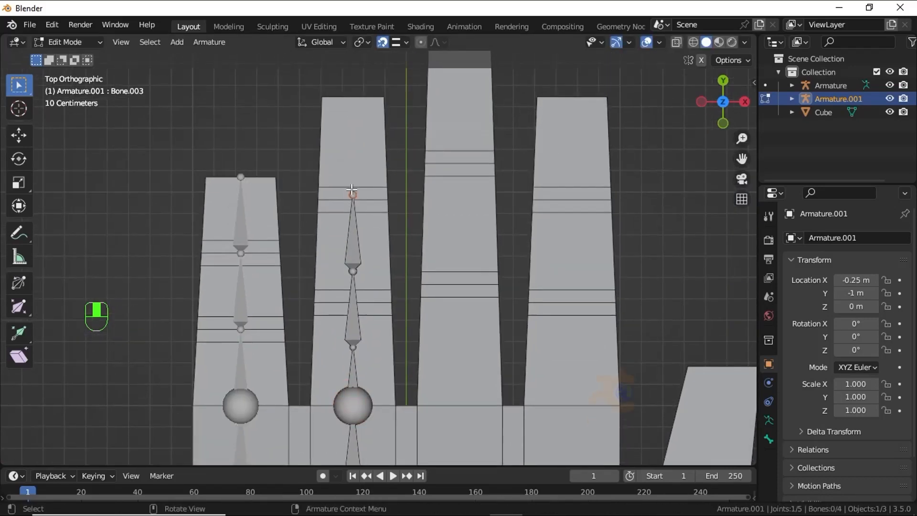
{"action": "key", "text": "g"}
{"action": "middle_click", "coordinate": [371, 190]}
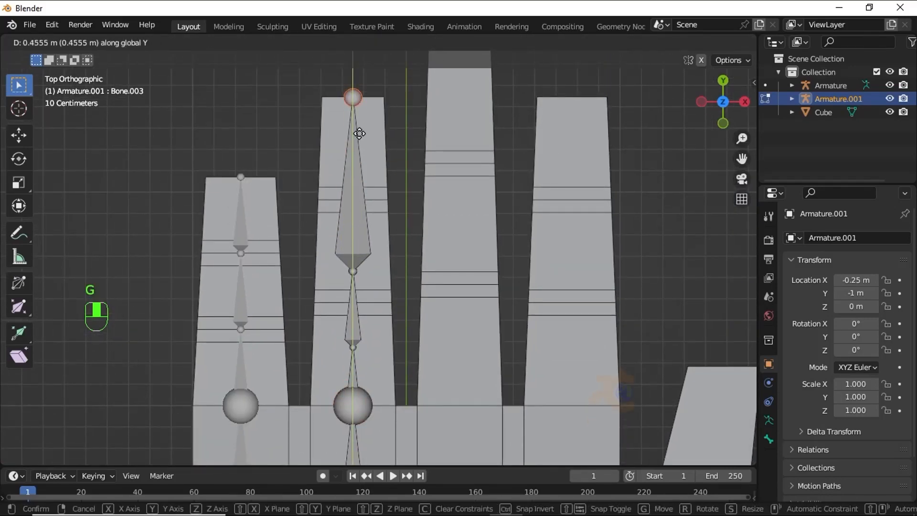
{"action": "key", "text": "y"}
{"action": "left_click", "coordinate": [359, 114]}
Step: Move the joint below the fingertip bone about 0.33 m along Y to the middle edge of the ring finger's upper knuckle
{"action": "scroll", "coordinate": [377, 258], "scroll_direction": "up", "scroll_amount": 2}
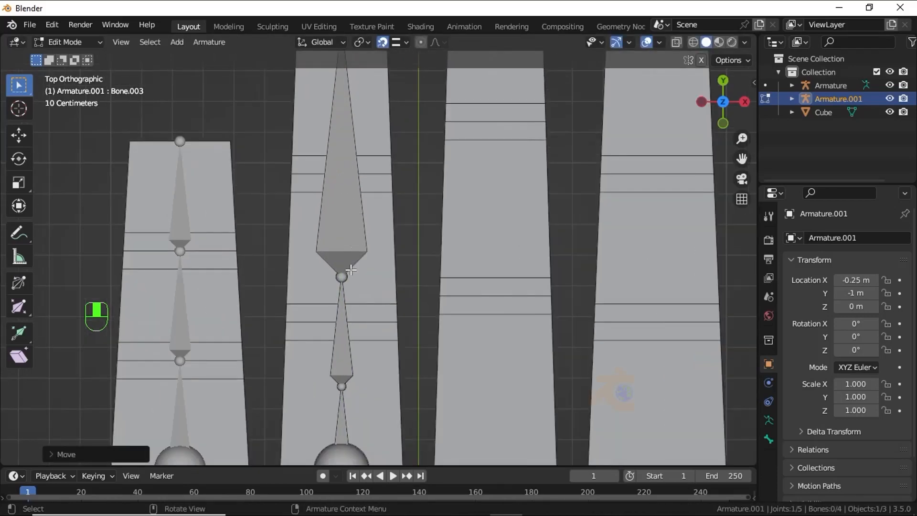
{"action": "left_click", "coordinate": [353, 271]}
{"action": "key", "text": "g"}
{"action": "key", "text": "y"}
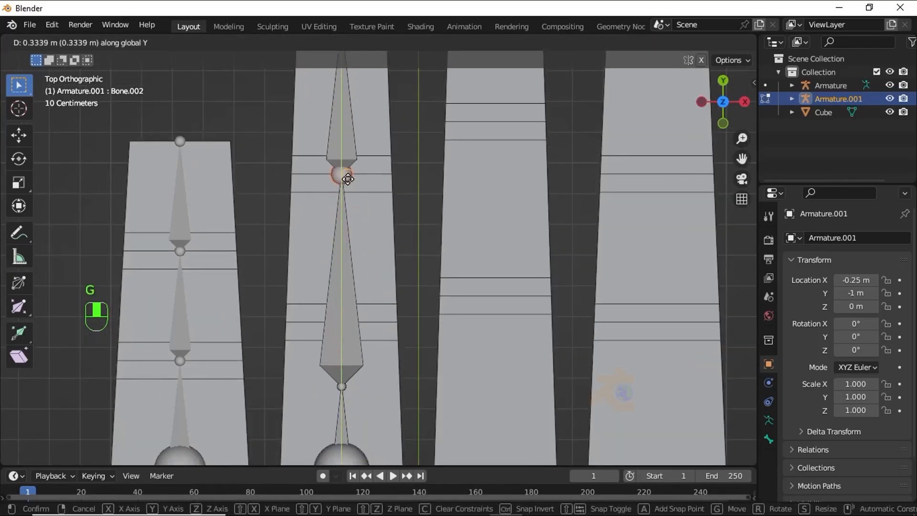
{"action": "left_click", "coordinate": [341, 174]}
Step: Move the joint above the lowest finger bone along Y to the middle edge of the ring finger's lower knuckle
{"action": "left_click", "coordinate": [342, 378]}
{"action": "left_click", "coordinate": [342, 385]}
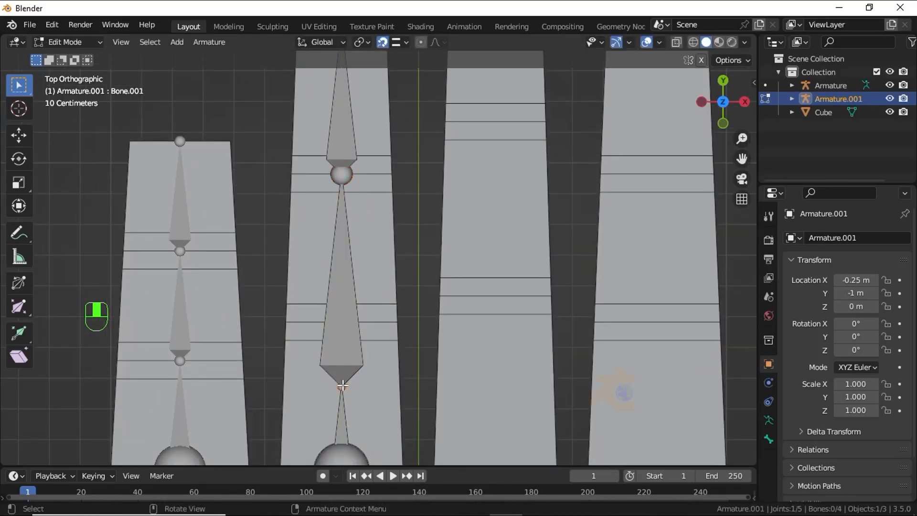
{"action": "key", "text": "g"}
{"action": "key", "text": "y"}
{"action": "left_click", "coordinate": [349, 324]}
{"action": "scroll", "coordinate": [349, 323], "scroll_direction": "down", "scroll_amount": 4}
{"action": "middle_click_drag", "start_coordinate": [440, 390], "coordinate": [381, 216], "text": "shift"}
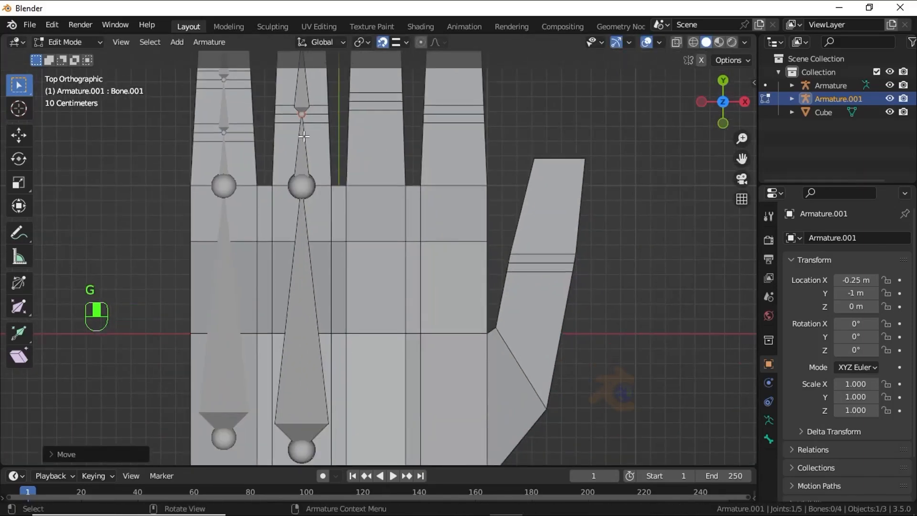
{"action": "scroll", "coordinate": [381, 216], "scroll_direction": "down", "scroll_amount": 2}
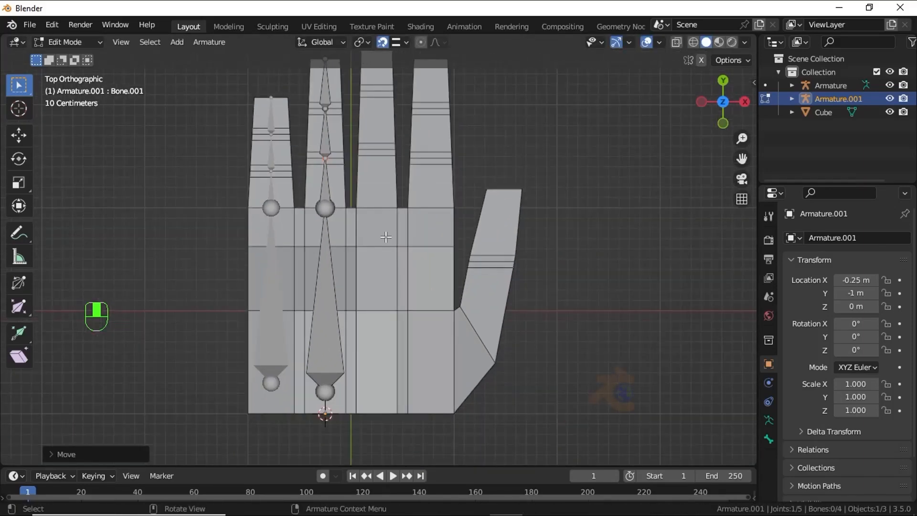
Step: In the hand mesh's Edit Mode, select the middle finger's base vertices in wireframe and snap the 3D cursor to them
{"action": "key", "text": "Tab"}
{"action": "left_click", "coordinate": [371, 212]}
{"action": "key", "text": "Tab"}
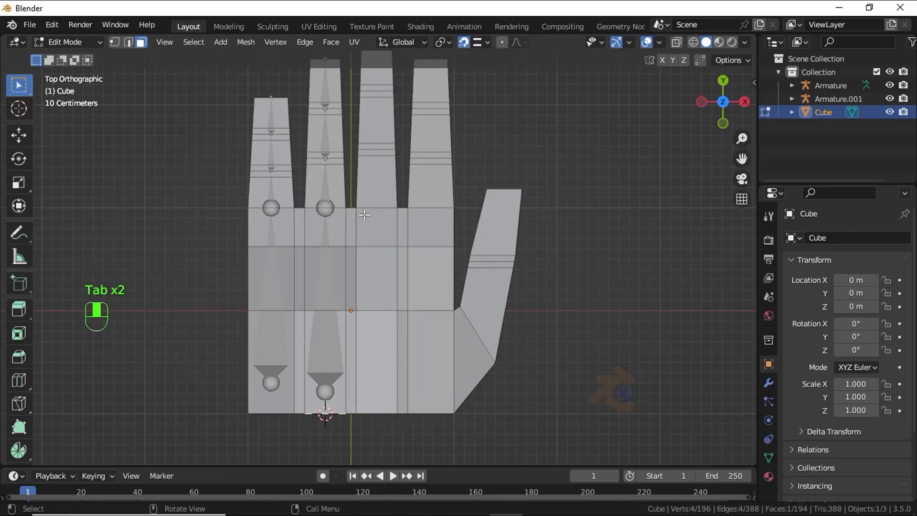
{"action": "key", "text": "shift+z"}
{"action": "key", "text": "shift+z"}
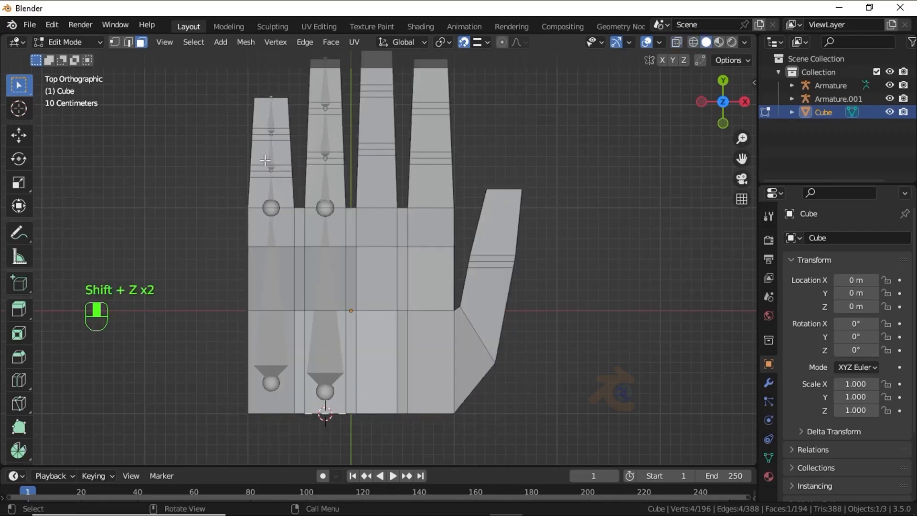
{"action": "left_click", "coordinate": [128, 42]}
{"action": "key", "text": "shift+z"}
{"action": "scroll", "coordinate": [351, 205], "scroll_direction": "up", "scroll_amount": 3}
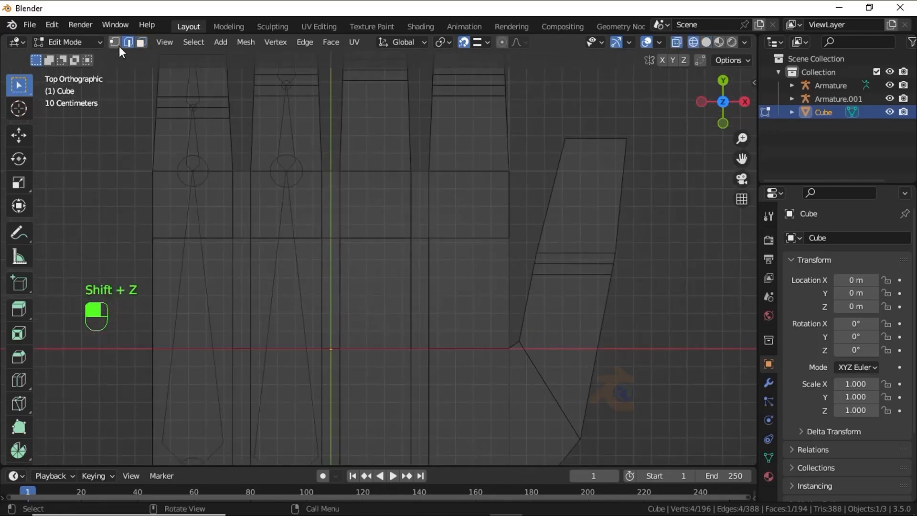
{"action": "left_click_drag", "start_coordinate": [331, 165], "coordinate": [419, 184]}
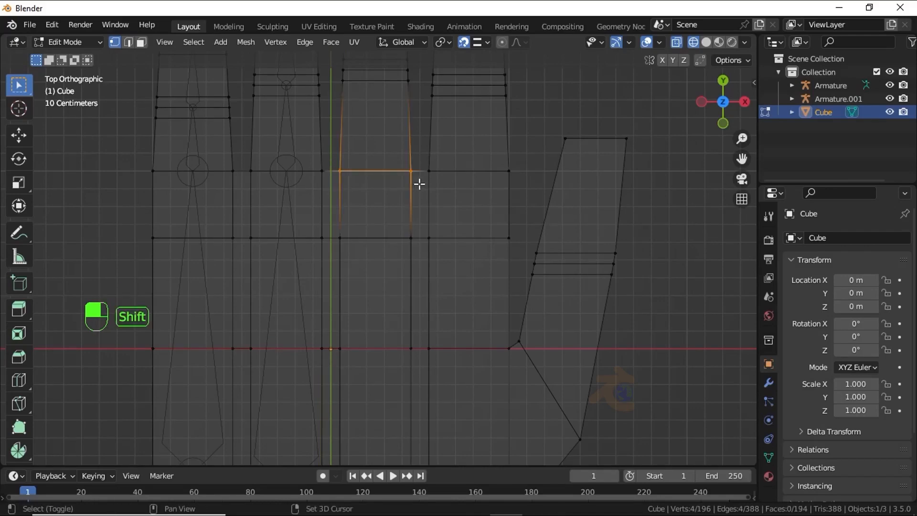
{"action": "key", "text": "shift+s"}
{"action": "left_click", "coordinate": [419, 262]}
Step: Leave mesh editing, enter Edit Mode on the ring finger's armature, and restore solid shading
{"action": "key", "text": "Tab"}
{"action": "left_click", "coordinate": [291, 189]}
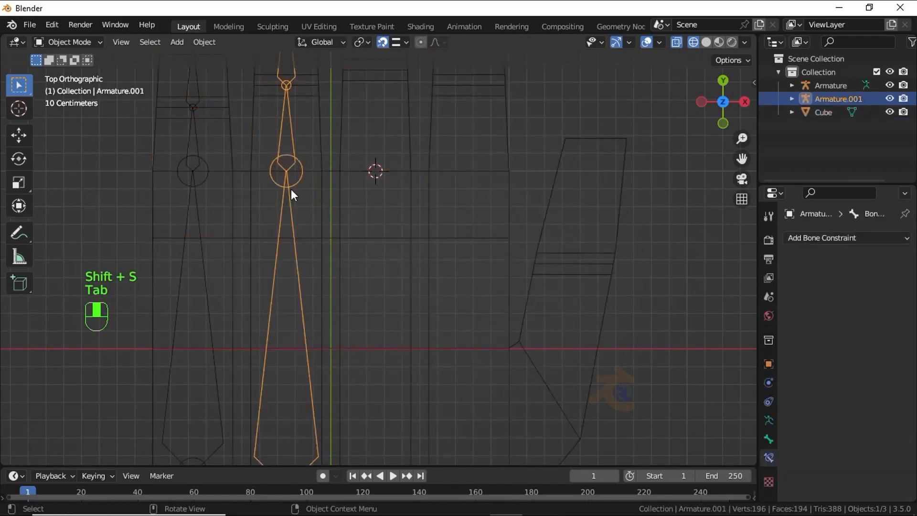
{"action": "key", "text": "Tab"}
{"action": "key", "text": "shift+z"}
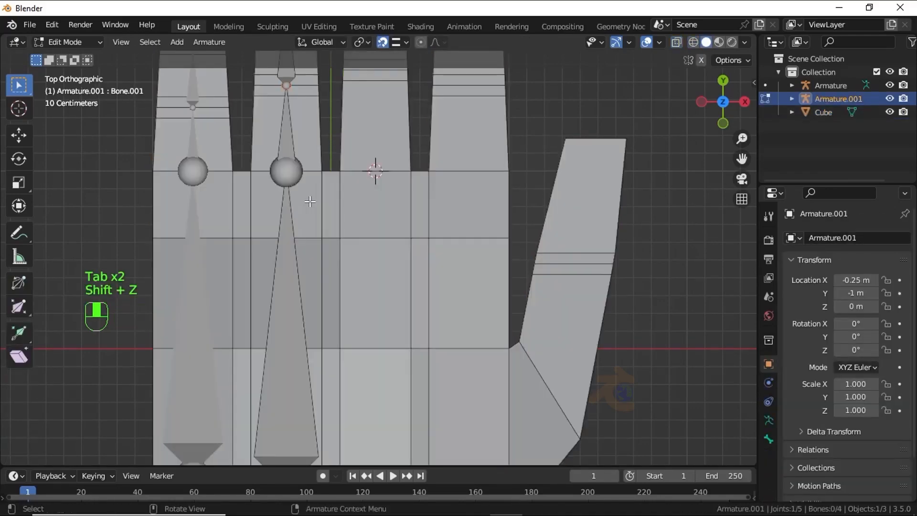
Step: Try adding a new bone at the 3D cursor on the middle finger's base
{"action": "key", "text": "shift+a"}
{"action": "middle_click_drag", "start_coordinate": [316, 205], "coordinate": [298, 199]}
{"action": "key", "text": "ctrl+z"}
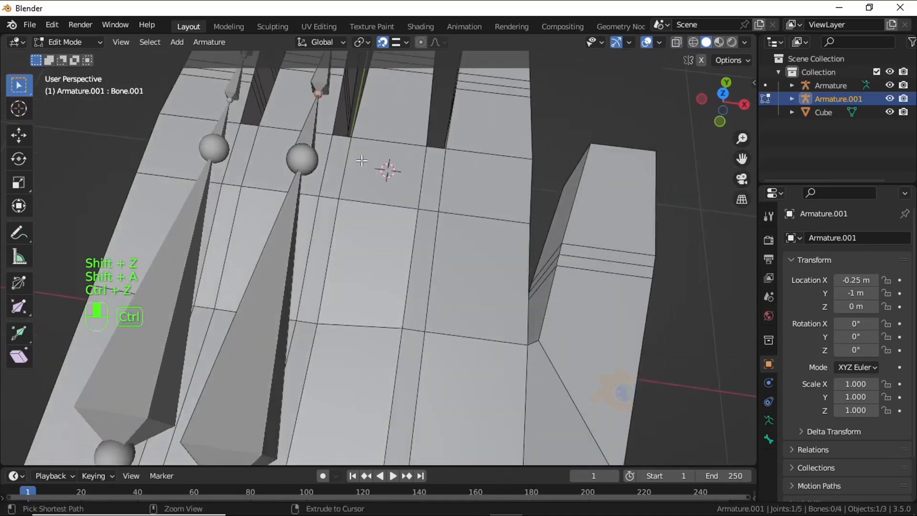
Step: Duplicate the ring finger's linked bone chain and snap the copy to the 3D cursor on the middle finger's base
{"action": "left_click", "coordinate": [296, 197]}
{"action": "key", "text": "l"}
{"action": "scroll", "coordinate": [298, 191], "scroll_direction": "down", "scroll_amount": 3}
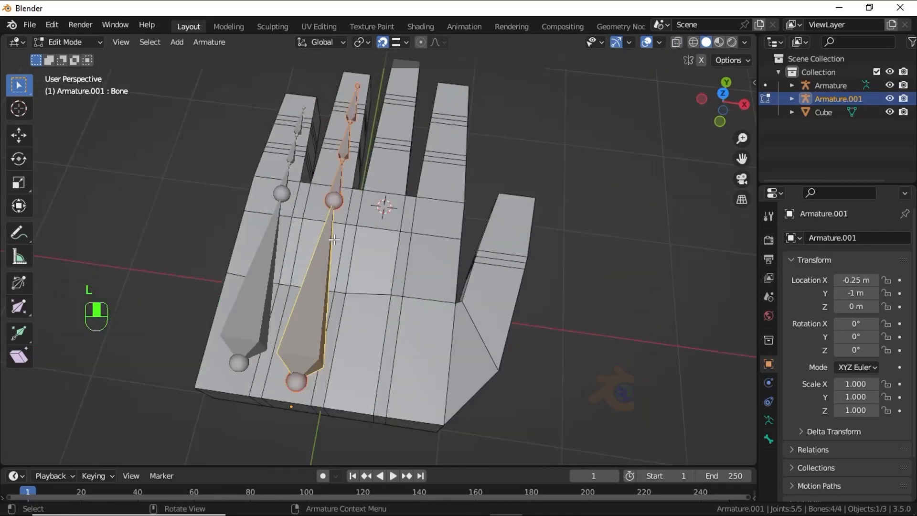
{"action": "middle_click_drag", "start_coordinate": [333, 239], "coordinate": [325, 243]}
{"action": "key", "text": "shift+d"}
{"action": "left_click", "coordinate": [315, 260]}
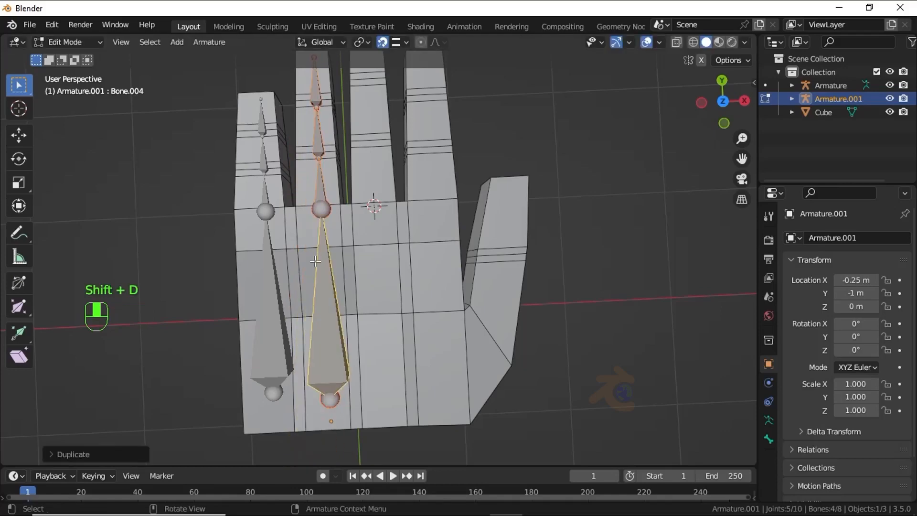
{"action": "key", "text": "shift+s"}
{"action": "left_click", "coordinate": [346, 190]}
{"action": "scroll", "coordinate": [375, 203], "scroll_direction": "down", "scroll_amount": 4}
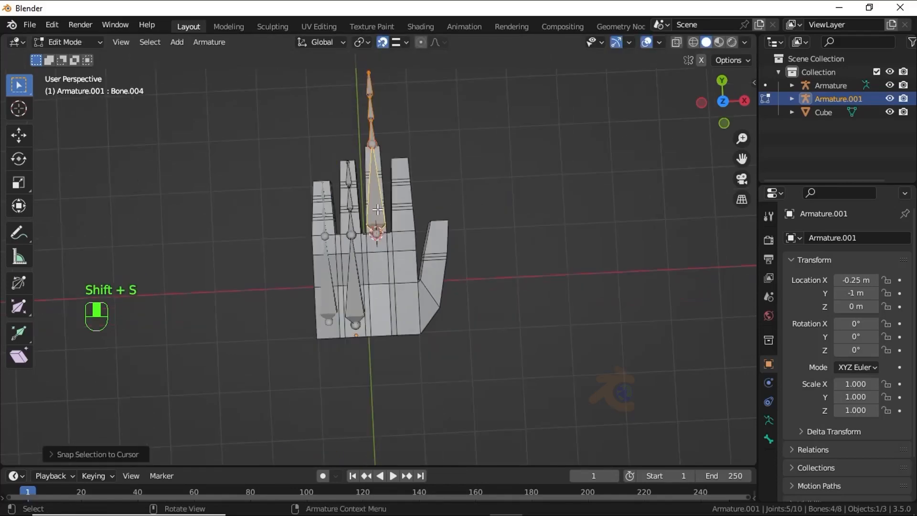
{"action": "key", "text": "KP_7"}
{"action": "key", "text": "g"}
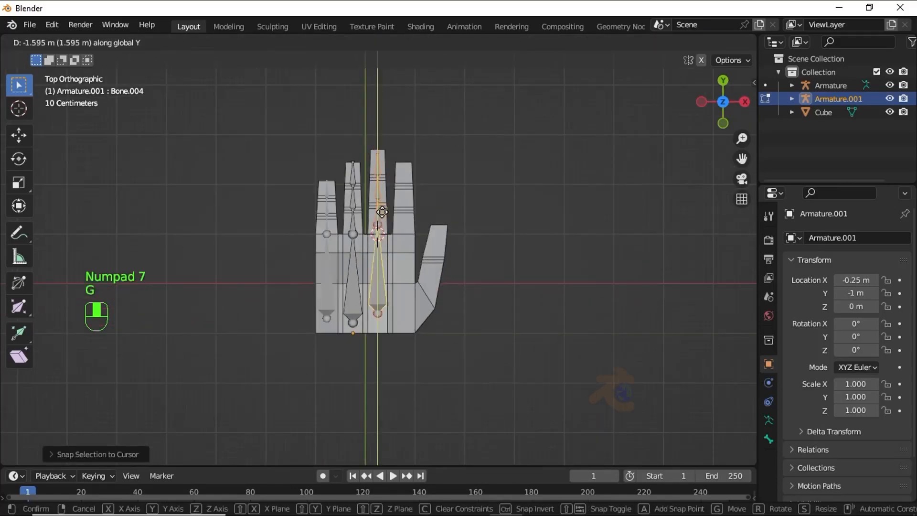
{"action": "right_click", "coordinate": [373, 254]}
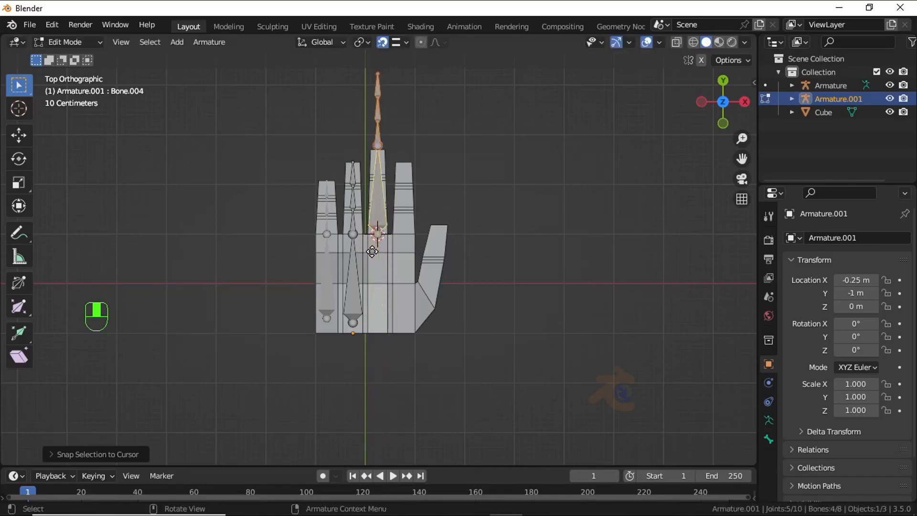
{"action": "scroll", "coordinate": [340, 143], "scroll_direction": "up", "scroll_amount": 4}
{"action": "key", "text": "g"}
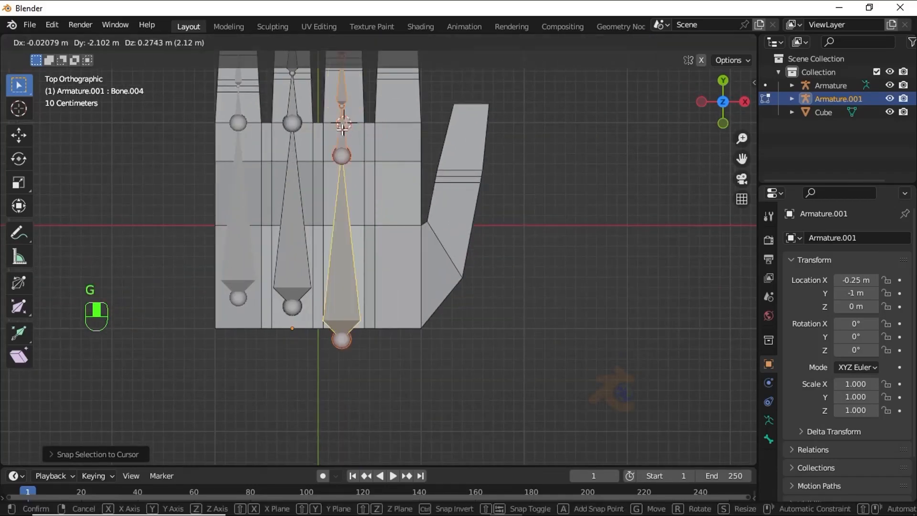
{"action": "right_click", "coordinate": [373, 78]}
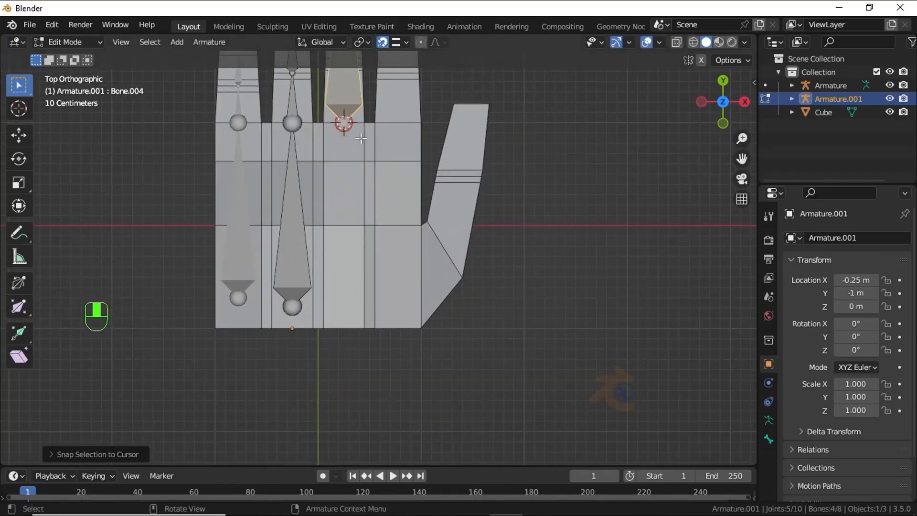
{"action": "scroll", "coordinate": [336, 116], "scroll_direction": "up", "scroll_amount": 2}
{"action": "middle_click_drag", "start_coordinate": [305, 101], "coordinate": [308, 151], "text": "shift"}
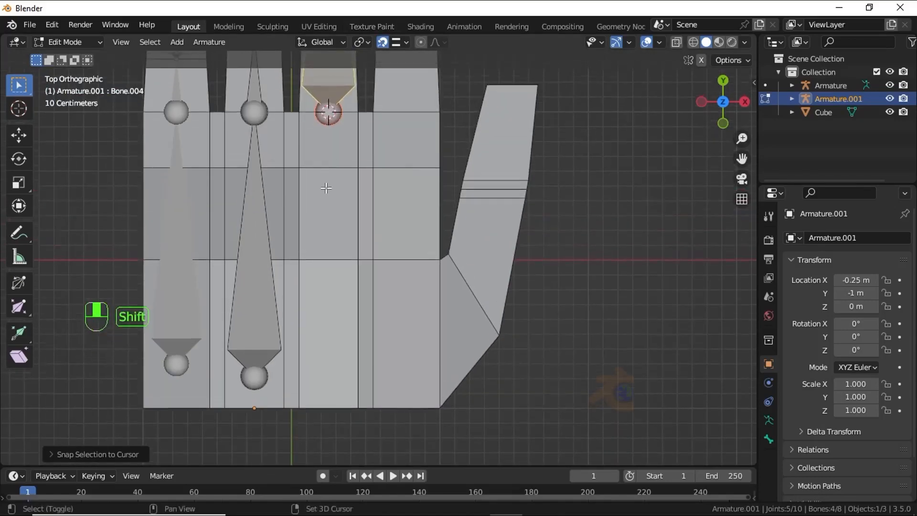
{"action": "key", "text": "g"}
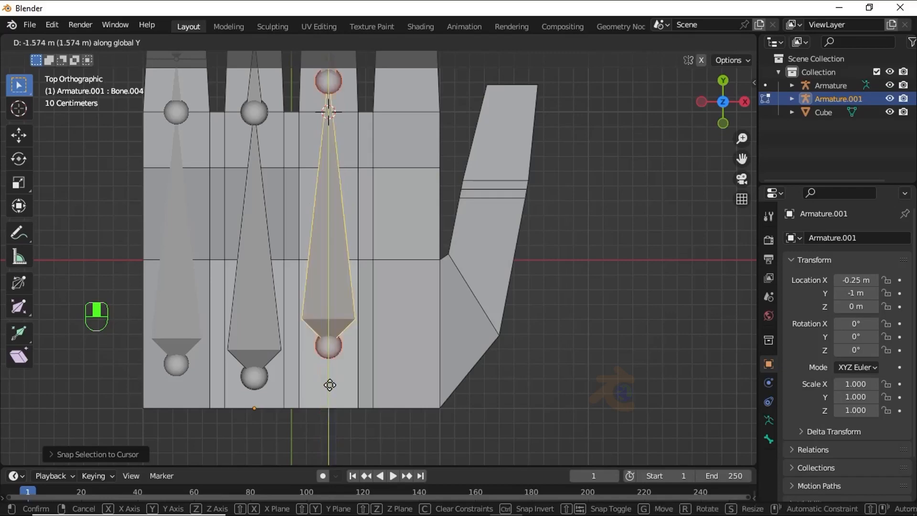
{"action": "left_click", "coordinate": [330, 113]}
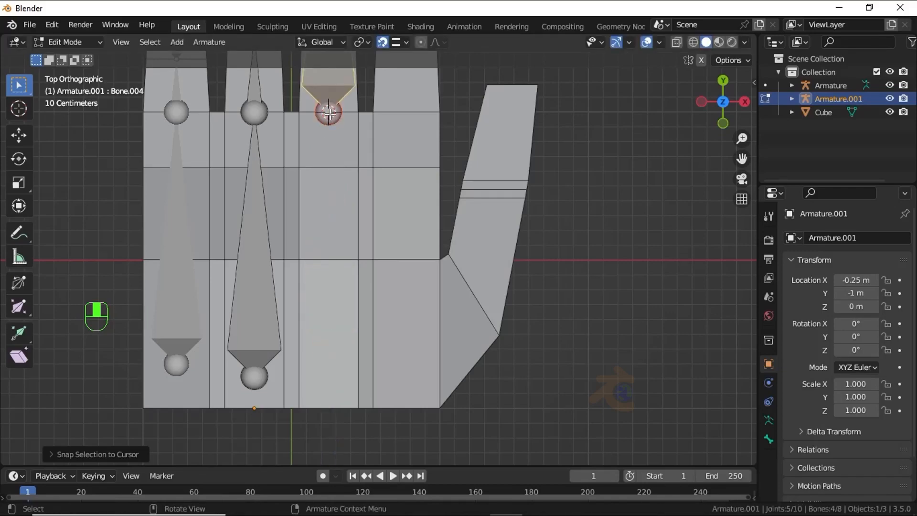
Step: Move the copied bone chain about 1.76 m down along Y so its knuckle joint sits near the middle finger's base
{"action": "key", "text": "g"}
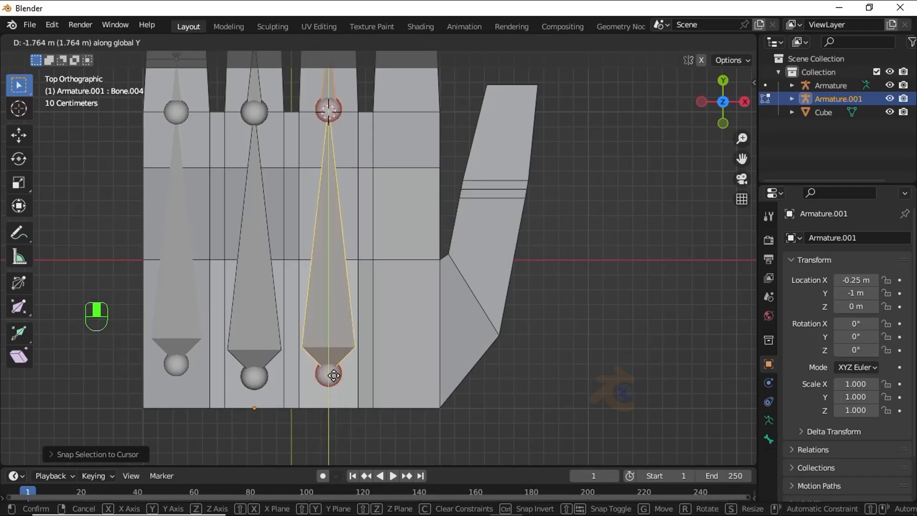
{"action": "left_click", "coordinate": [333, 376]}
{"action": "scroll", "coordinate": [333, 376], "scroll_direction": "down", "scroll_amount": 3}
{"action": "middle_click_drag", "start_coordinate": [340, 86], "coordinate": [315, 251], "text": "shift"}
{"action": "left_click", "coordinate": [343, 121]}
{"action": "scroll", "coordinate": [342, 121], "scroll_direction": "up", "scroll_amount": 2}
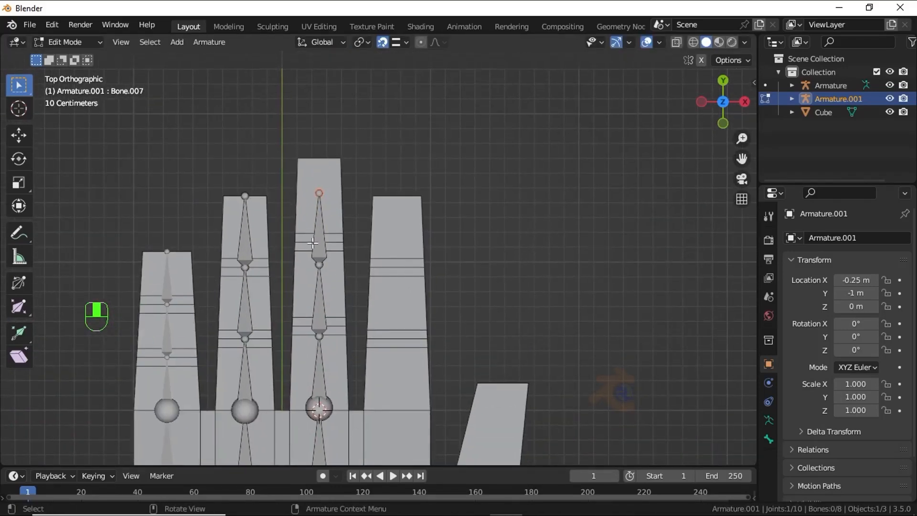
{"action": "key", "text": "g"}
{"action": "right_click", "coordinate": [319, 201]}
{"action": "key", "text": "g"}
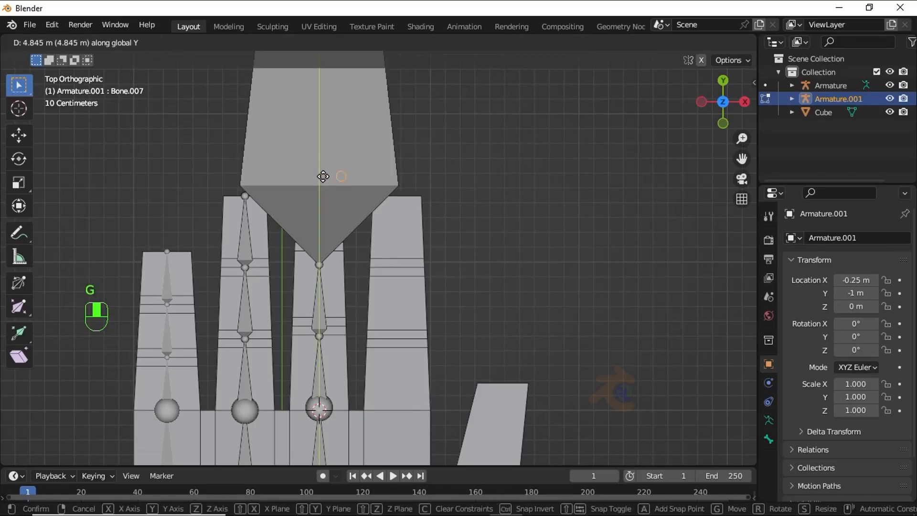
{"action": "right_click", "coordinate": [322, 203]}
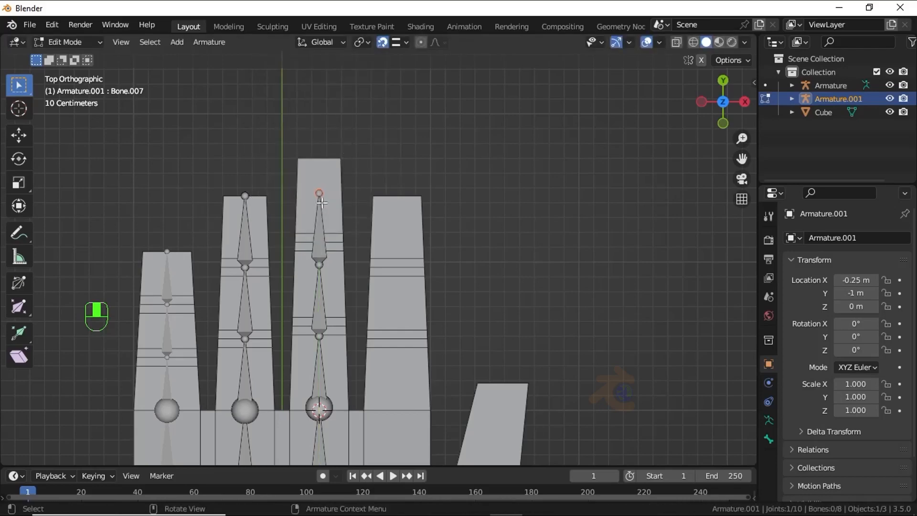
Step: Move the middle finger's upper and lower bone joints up onto the middle edges of their matching knuckles
{"action": "scroll", "coordinate": [287, 266], "scroll_direction": "up", "scroll_amount": 3}
{"action": "key", "text": "g"}
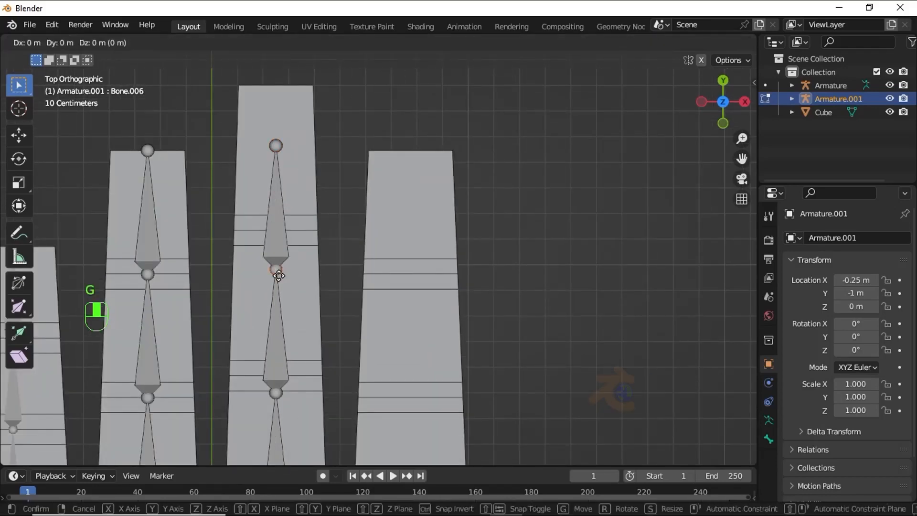
{"action": "left_click", "coordinate": [280, 232]}
{"action": "middle_click_drag", "start_coordinate": [284, 282], "coordinate": [290, 238], "text": "shift"}
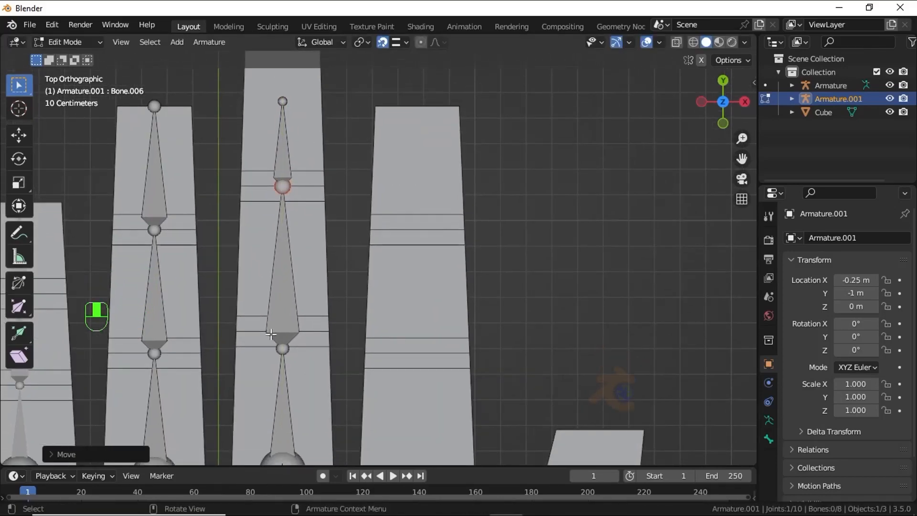
{"action": "left_click", "coordinate": [281, 352]}
{"action": "key", "text": "g"}
{"action": "key", "text": "y"}
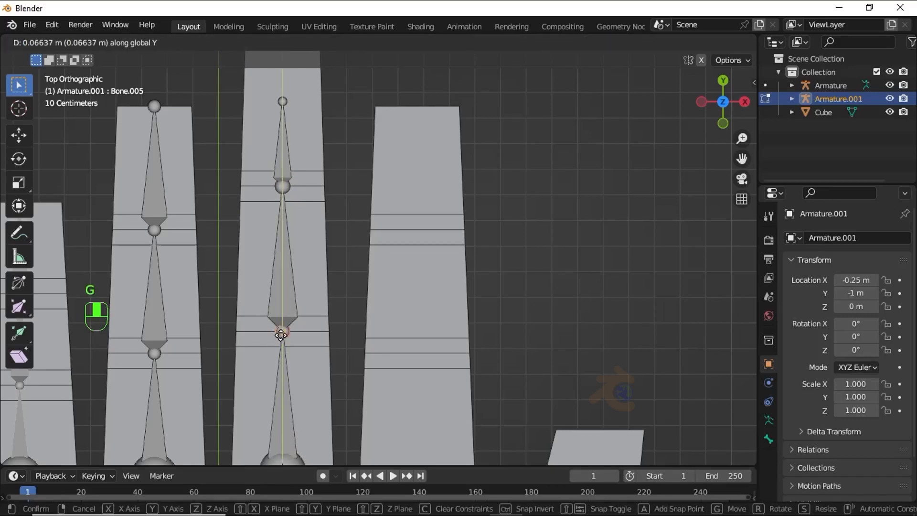
{"action": "left_click", "coordinate": [281, 337]}
Step: Move the middle finger's base joint along Y onto the edge where the finger meets the palm
{"action": "middle_click_drag", "start_coordinate": [281, 337], "coordinate": [285, 226], "text": "shift"}
{"action": "left_click", "coordinate": [288, 341]}
{"action": "left_click", "coordinate": [287, 364]}
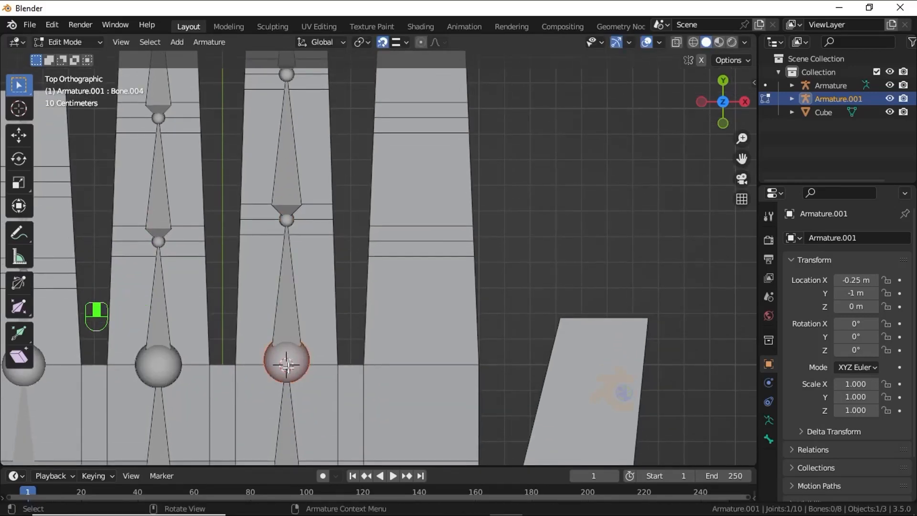
{"action": "key", "text": "g"}
{"action": "key", "text": "y"}
{"action": "left_click", "coordinate": [286, 367]}
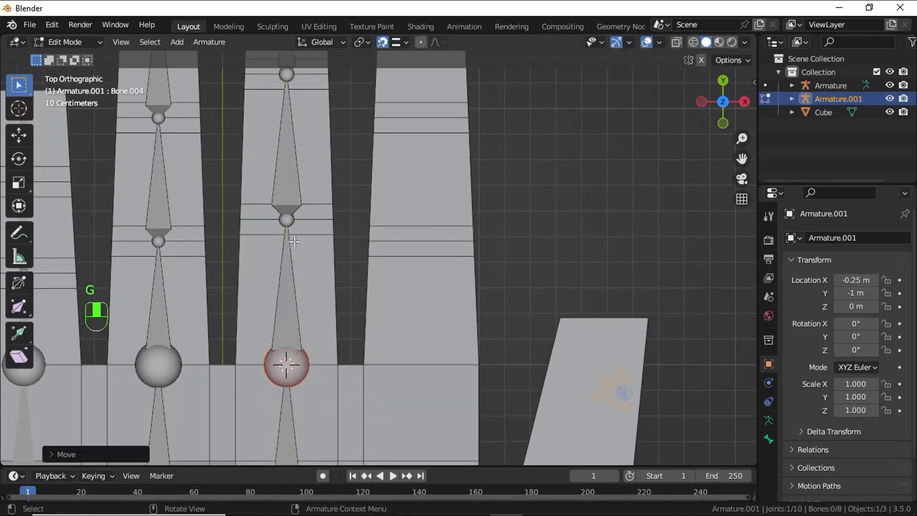
Step: Move the middle finger's tip joint along Y up to the end edge of the fingertip
{"action": "middle_click_drag", "start_coordinate": [286, 367], "coordinate": [315, 109], "text": "shift"}
{"action": "left_click", "coordinate": [313, 237]}
{"action": "key", "text": "g"}
{"action": "key", "text": "y"}
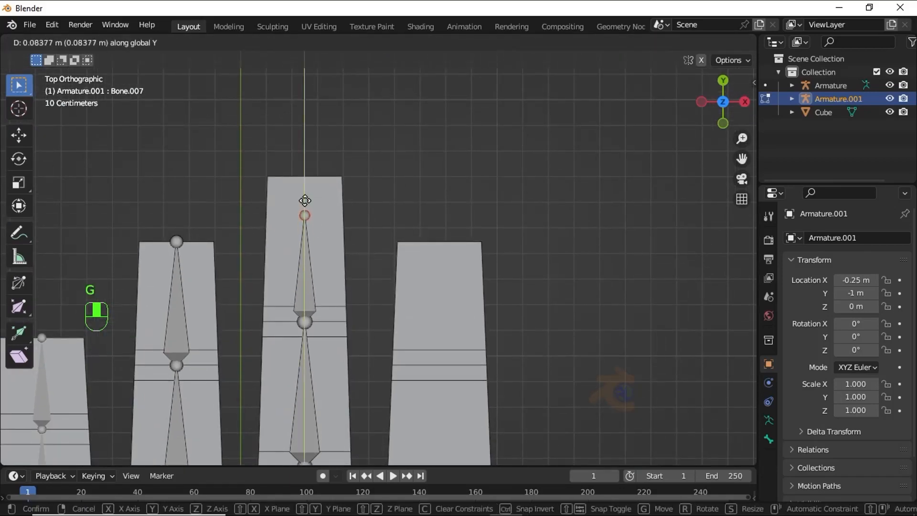
{"action": "left_click", "coordinate": [306, 175]}
Step: In the hand mesh's Edit Mode, select the index finger's base vertices in wireframe and snap the 3D cursor to them
{"action": "scroll", "coordinate": [350, 227], "scroll_direction": "down", "scroll_amount": 2}
{"action": "middle_click_drag", "start_coordinate": [350, 228], "coordinate": [311, 244], "text": "shift"}
{"action": "scroll", "coordinate": [311, 243], "scroll_direction": "down", "scroll_amount": 3}
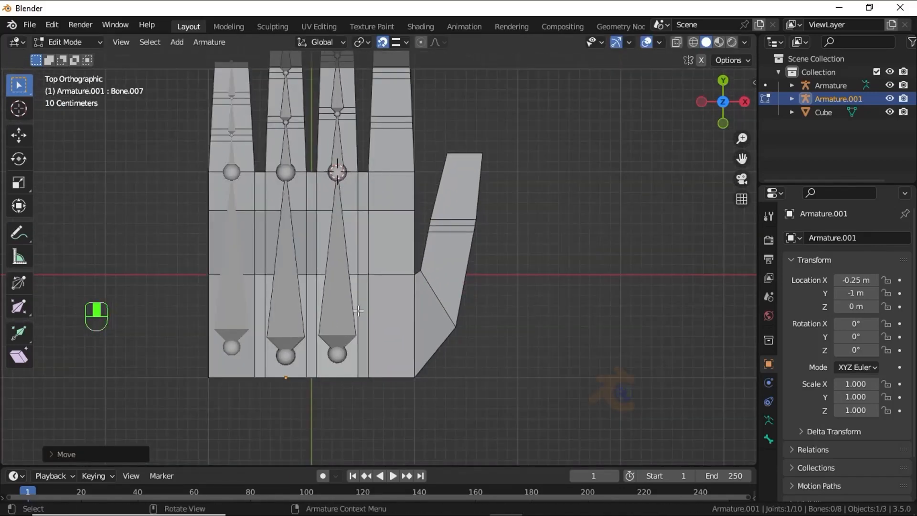
{"action": "middle_click_drag", "start_coordinate": [344, 332], "coordinate": [298, 357], "text": "shift"}
{"action": "key", "text": "a"}
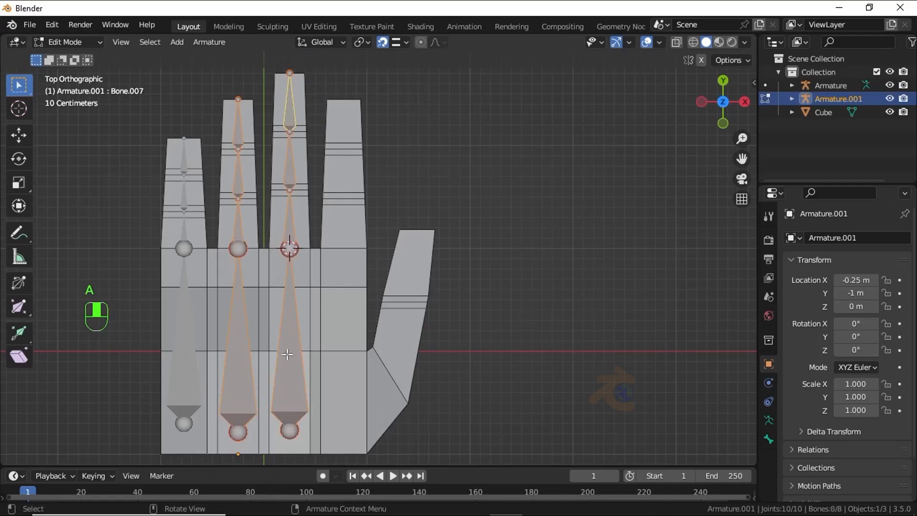
{"action": "key", "text": "Tab"}
{"action": "left_click", "coordinate": [331, 247]}
{"action": "key", "text": "Tab"}
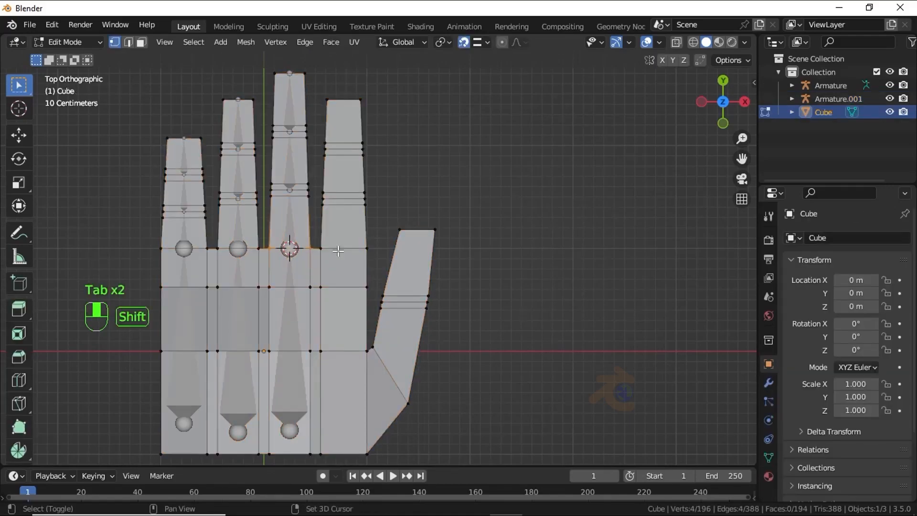
{"action": "key", "text": "shift+z"}
{"action": "left_click_drag", "start_coordinate": [376, 261], "coordinate": [321, 241]}
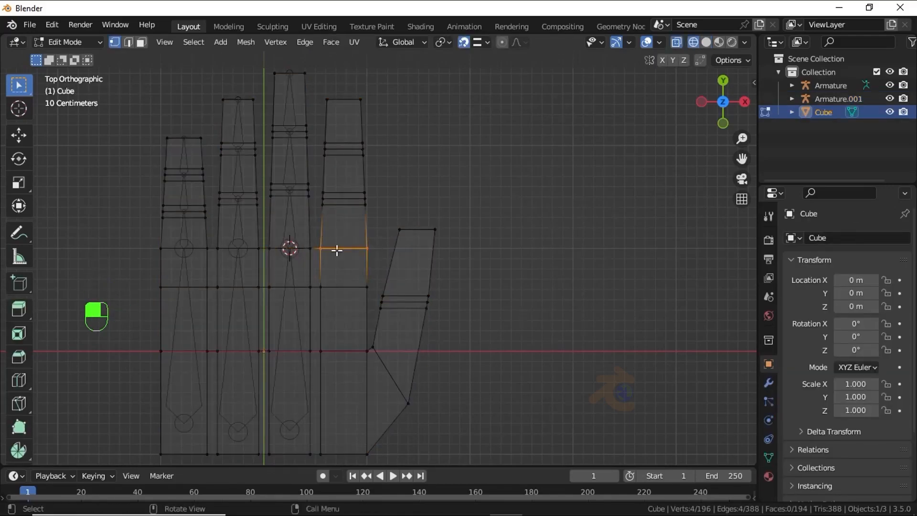
{"action": "key", "text": "shift+s"}
{"action": "left_click", "coordinate": [364, 334]}
Step: Return to the armature's Edit Mode, duplicate the middle finger's linked bone chain and place the copy at the index finger's base
{"action": "key", "text": "Tab"}
{"action": "left_click", "coordinate": [291, 268]}
{"action": "key", "text": "Tab"}
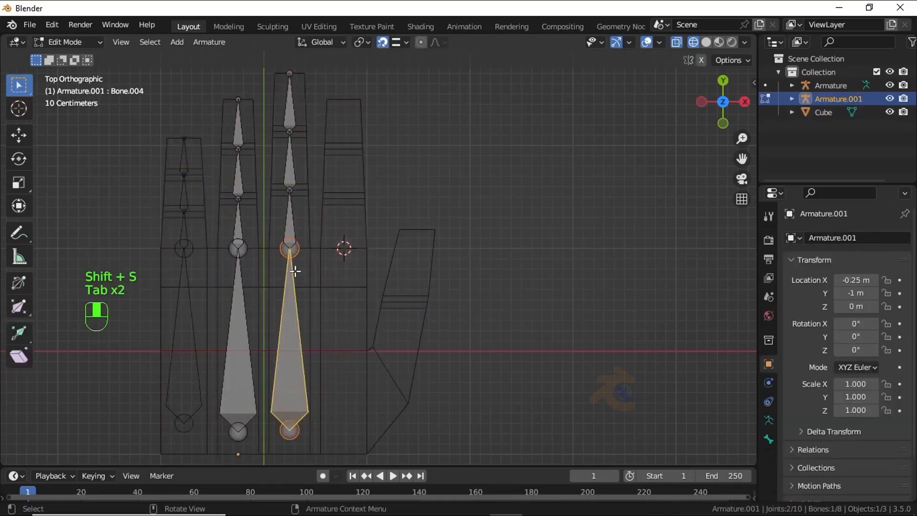
{"action": "key", "text": "a"}
{"action": "left_click", "coordinate": [298, 263]}
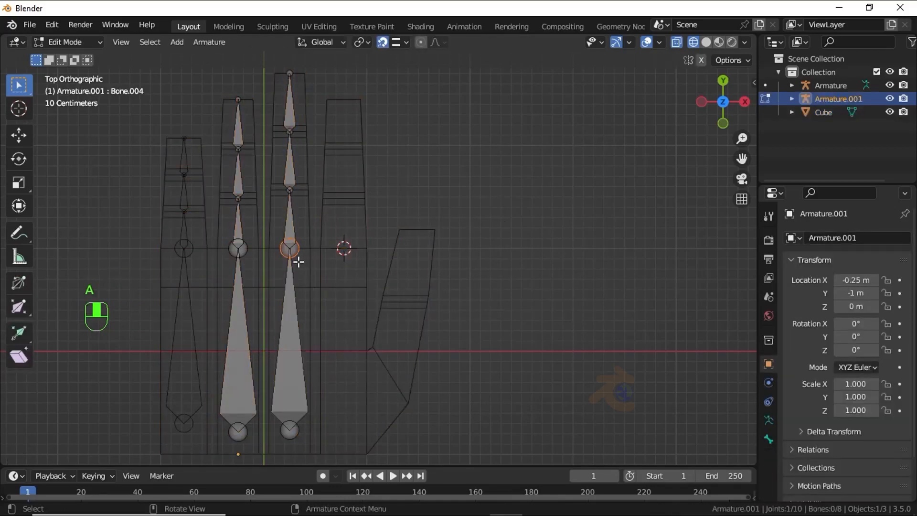
{"action": "key", "text": "l"}
{"action": "key", "text": "shift+d"}
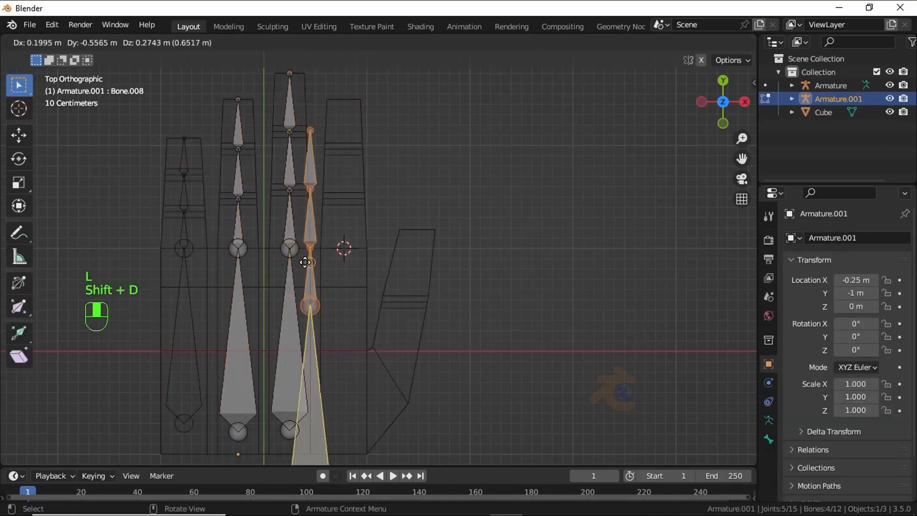
{"action": "left_click", "coordinate": [345, 221]}
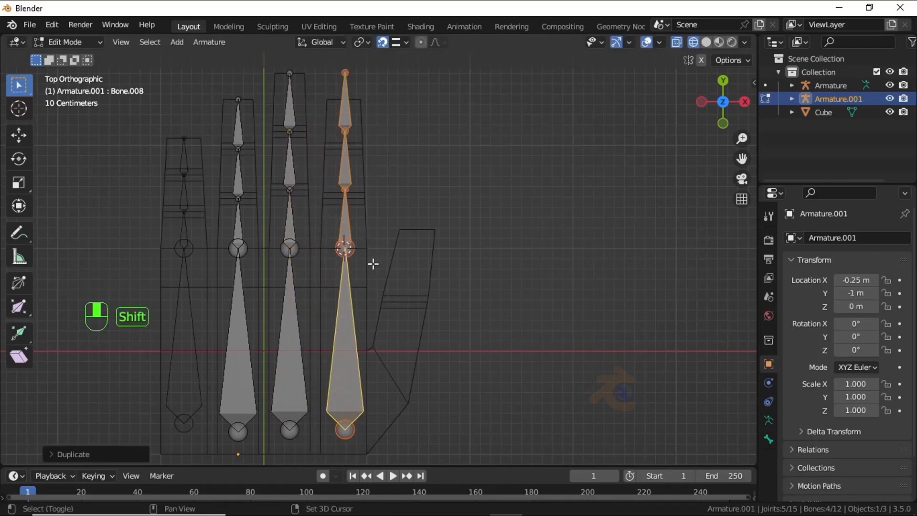
Step: Move the index finger's upper bone joint down along Y to the middle edge of the upper knuckle
{"action": "middle_click_drag", "start_coordinate": [373, 264], "coordinate": [365, 332], "text": "shift"}
{"action": "left_click", "coordinate": [377, 249]}
{"action": "scroll", "coordinate": [377, 248], "scroll_direction": "up", "scroll_amount": 2}
{"action": "middle_click_drag", "start_coordinate": [338, 301], "coordinate": [346, 366], "text": "shift"}
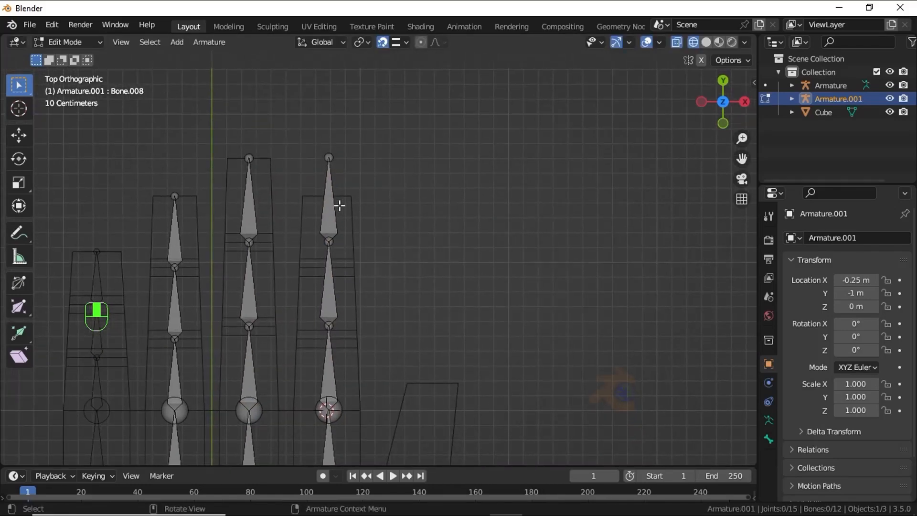
{"action": "key", "text": "g"}
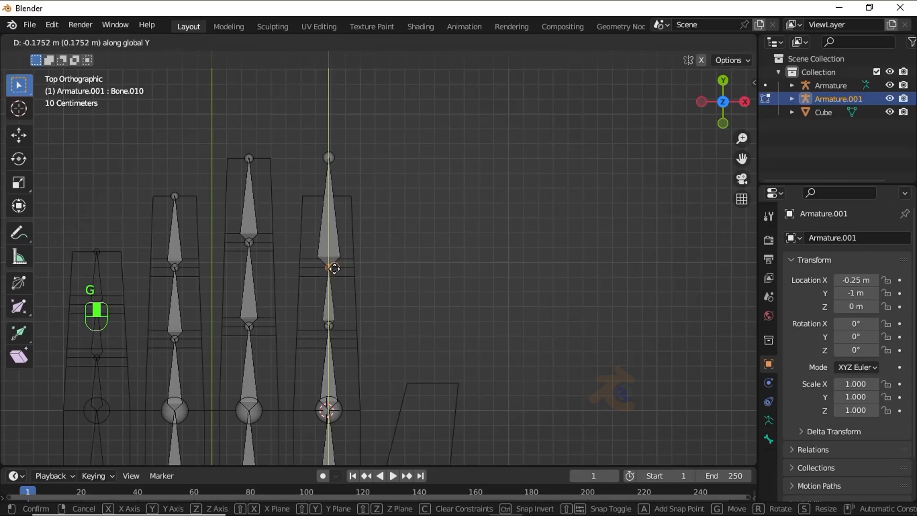
{"action": "left_click", "coordinate": [335, 270]}
Step: Move the index finger's lower bone joint down along Y to the middle edge of the lower knuckle
{"action": "middle_click_drag", "start_coordinate": [343, 333], "coordinate": [335, 286], "text": "shift"}
{"action": "left_click", "coordinate": [328, 297]}
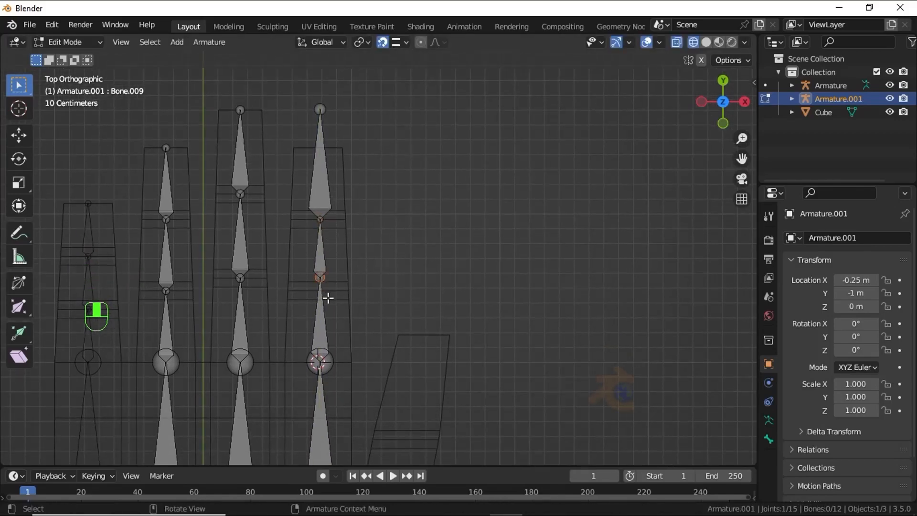
{"action": "key", "text": "g"}
{"action": "key", "text": "y"}
{"action": "left_click", "coordinate": [322, 297]}
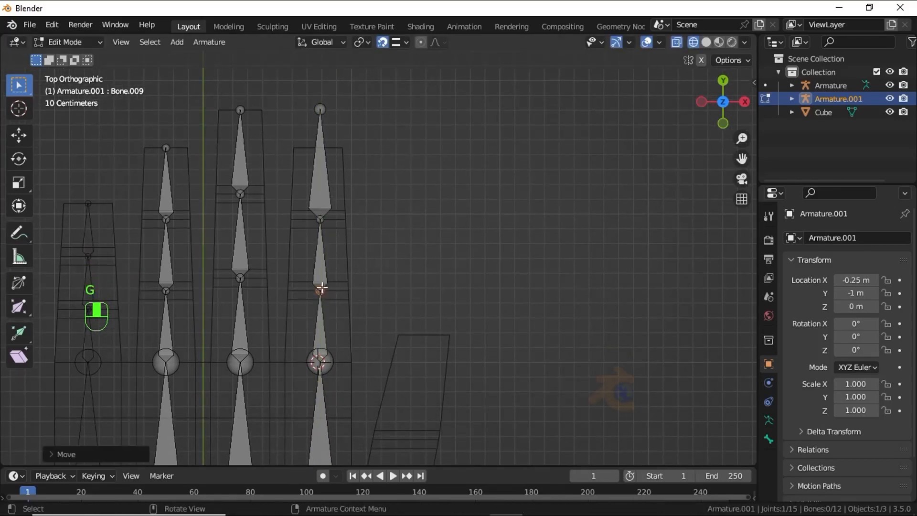
{"action": "left_click", "coordinate": [319, 111]}
{"action": "key", "text": "g"}
{"action": "key", "text": "y"}
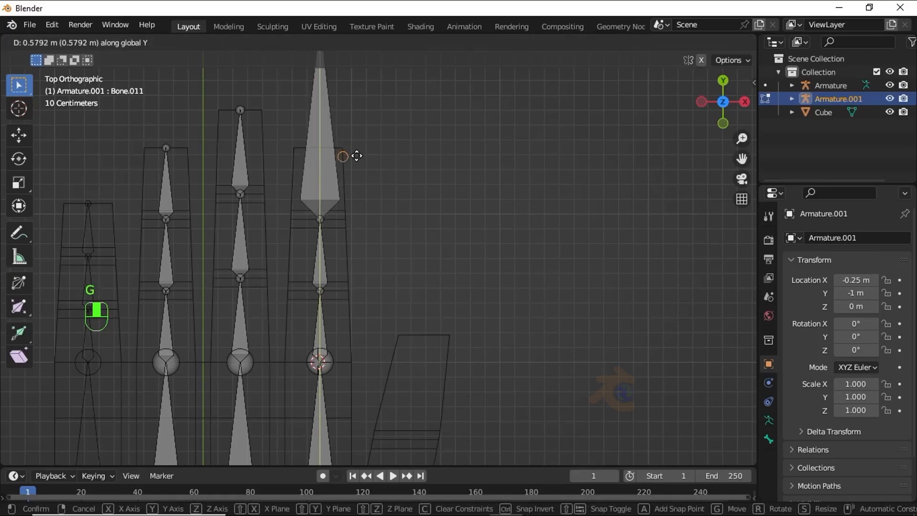
{"action": "key", "text": "Escape"}
Step: Move the index finger's tip joint down along Y to the end edge of the fingertip
{"action": "left_click", "coordinate": [321, 121]}
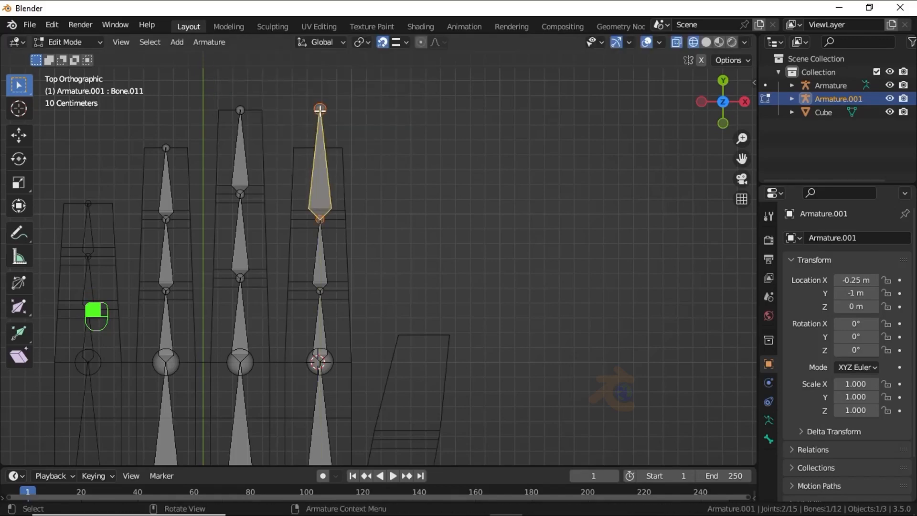
{"action": "left_click", "coordinate": [320, 110]}
{"action": "key", "text": "g"}
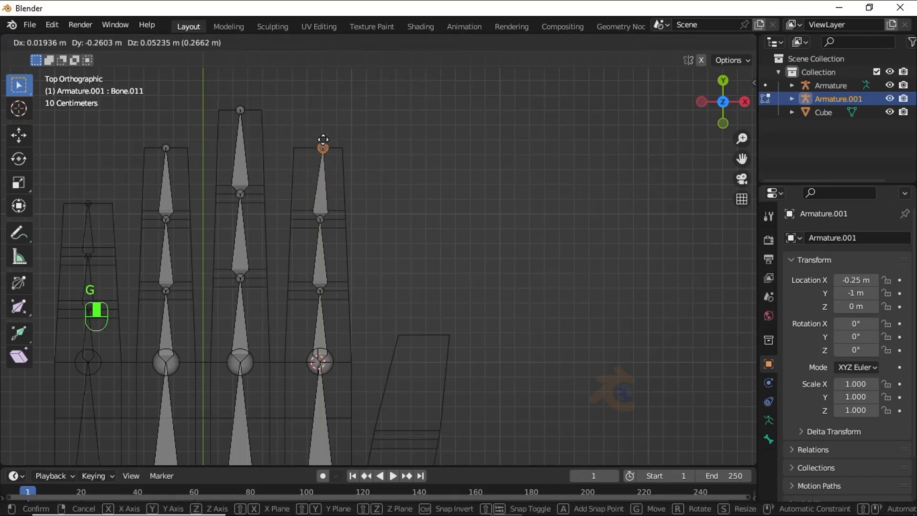
{"action": "key", "text": "y"}
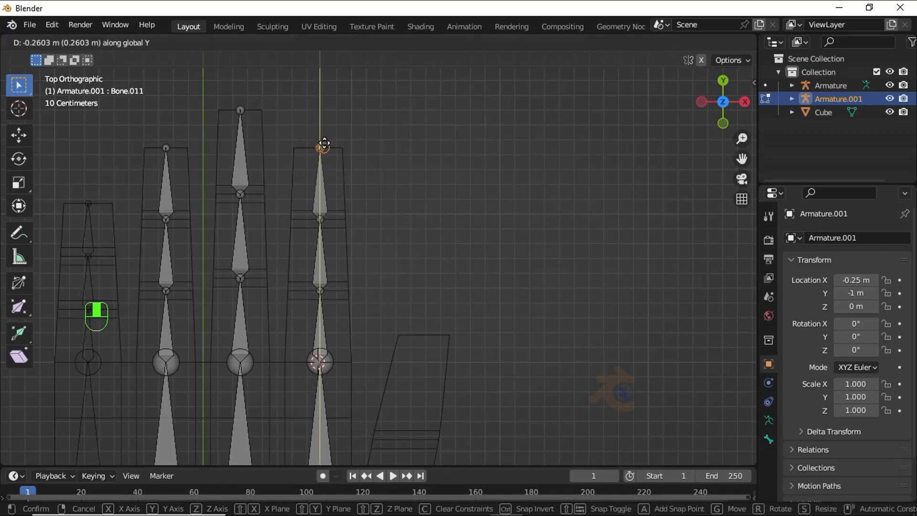
{"action": "left_click", "coordinate": [324, 143]}
{"action": "left_click", "coordinate": [416, 201]}
Step: In the hand mesh's Edit Mode, select the palm's side vertices at the thumb's base and snap the 3D cursor to them
{"action": "middle_click_drag", "start_coordinate": [384, 303], "coordinate": [350, 186], "text": "shift"}
{"action": "scroll", "coordinate": [343, 220], "scroll_direction": "down", "scroll_amount": 3}
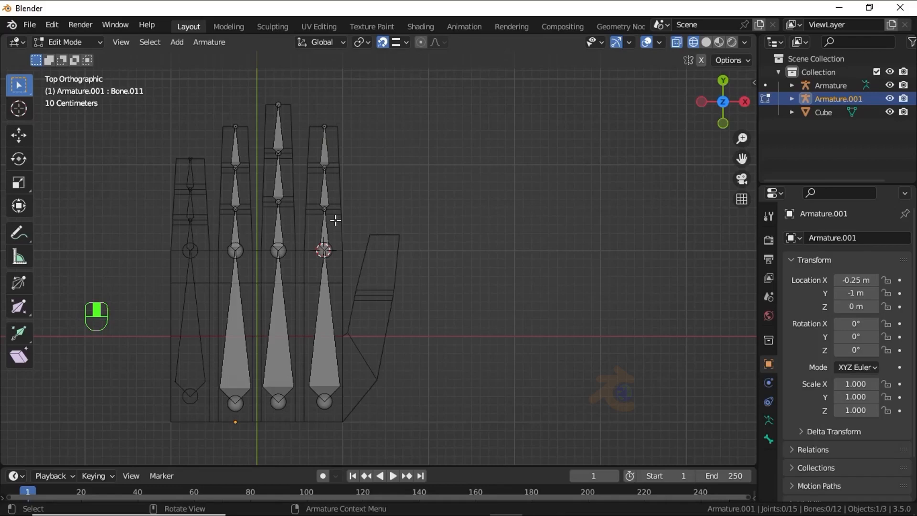
{"action": "middle_click_drag", "start_coordinate": [340, 450], "coordinate": [308, 367], "text": "shift"}
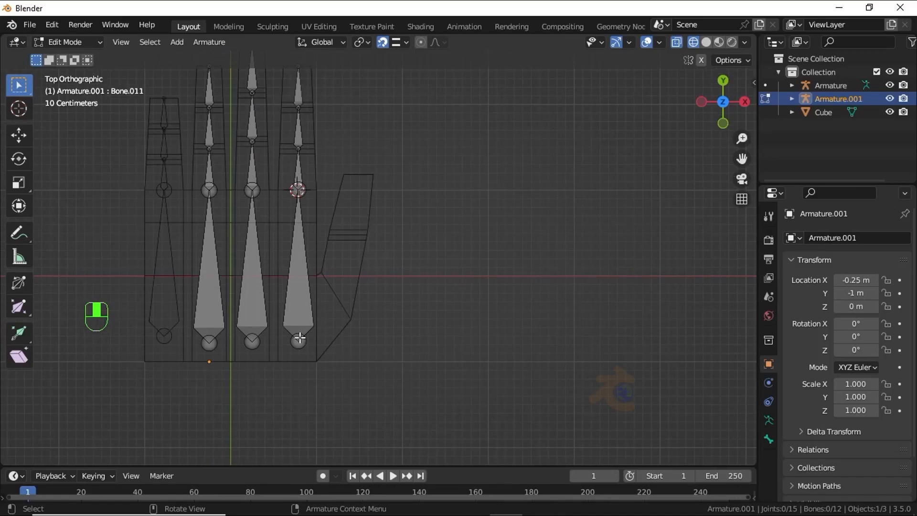
{"action": "middle_click_drag", "start_coordinate": [301, 349], "coordinate": [290, 363], "text": "shift"}
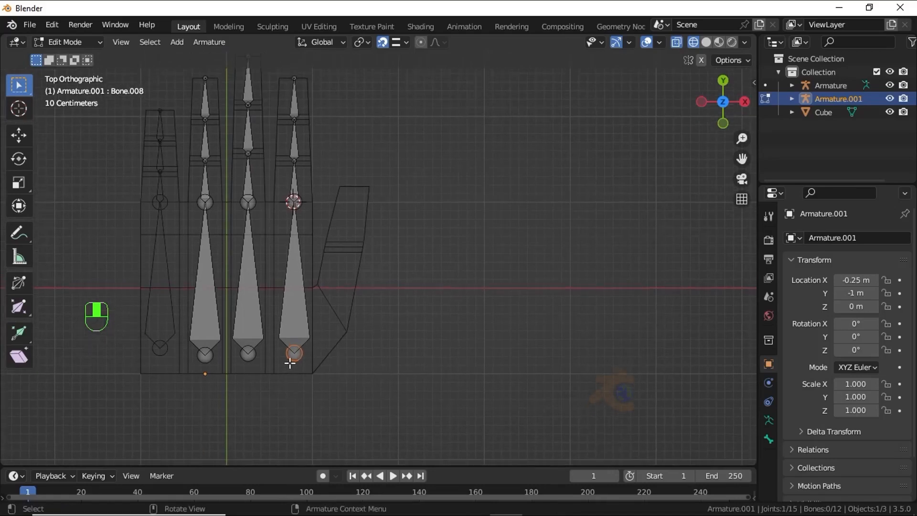
{"action": "key", "text": "Tab"}
{"action": "left_click", "coordinate": [313, 370]}
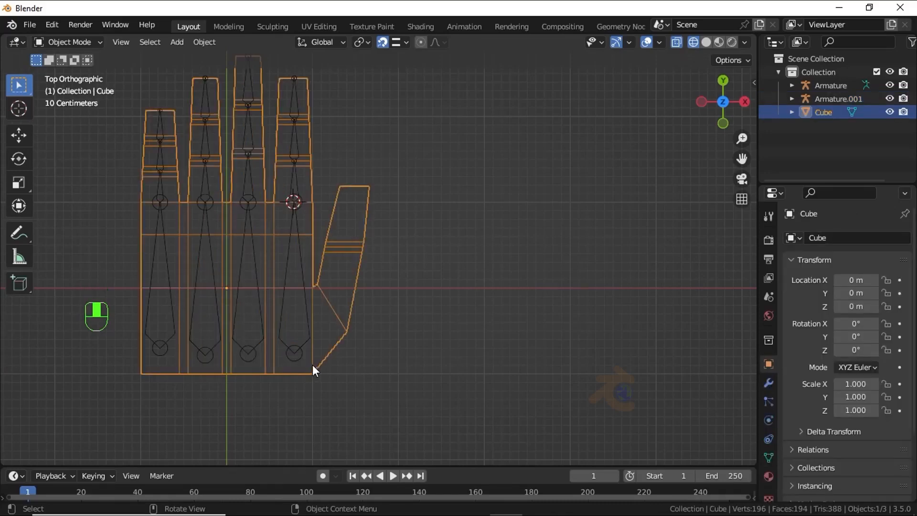
{"action": "key", "text": "Tab"}
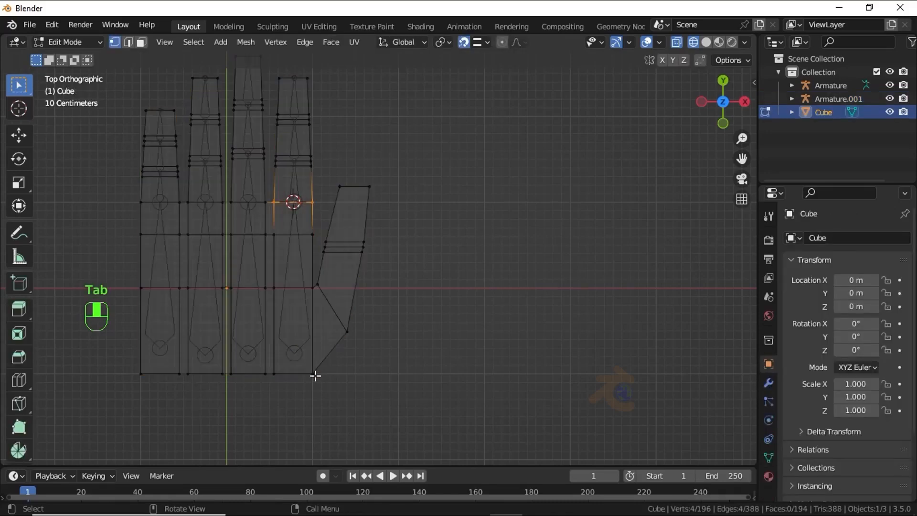
{"action": "scroll", "coordinate": [309, 313], "scroll_direction": "up", "scroll_amount": 5}
{"action": "middle_click_drag", "start_coordinate": [309, 314], "coordinate": [349, 215], "text": "shift"}
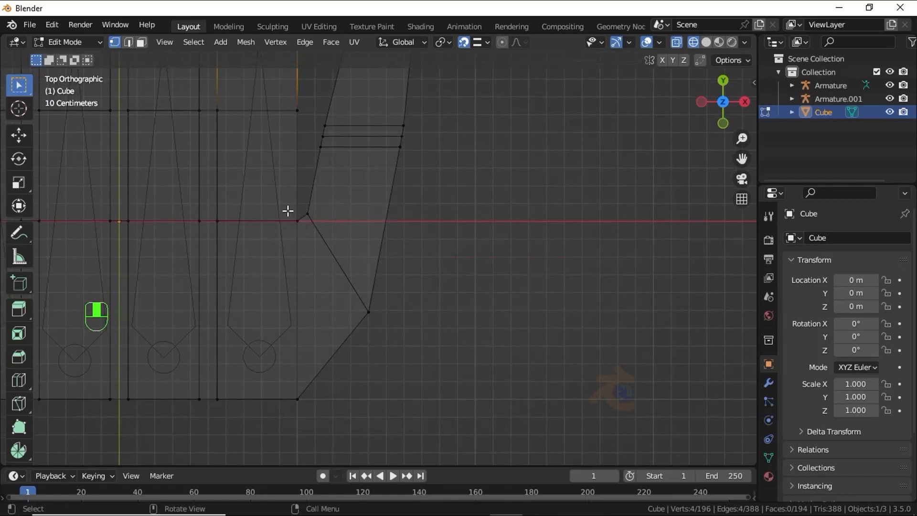
{"action": "left_click_drag", "start_coordinate": [289, 211], "coordinate": [303, 420]}
{"action": "key", "text": "shift+s"}
{"action": "left_click", "coordinate": [304, 454]}
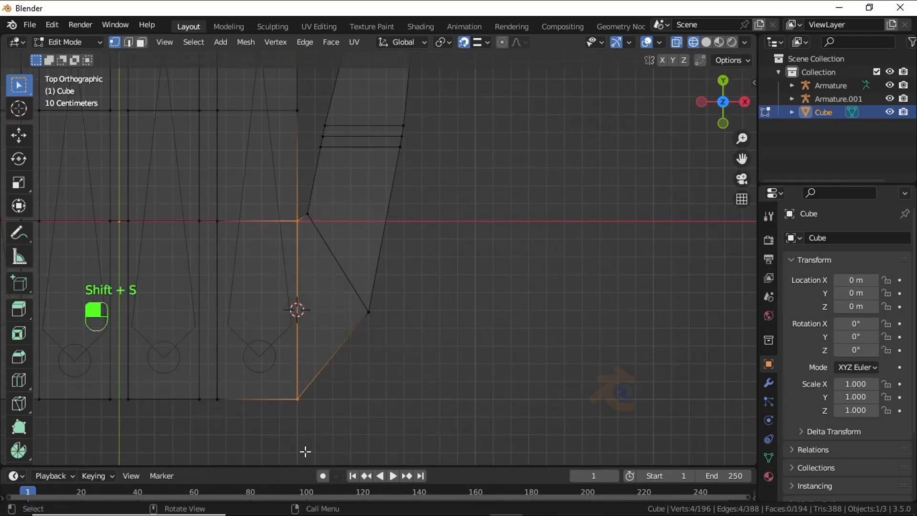
{"action": "key", "text": "Tab"}
{"action": "scroll", "coordinate": [300, 358], "scroll_direction": "down", "scroll_amount": 2}
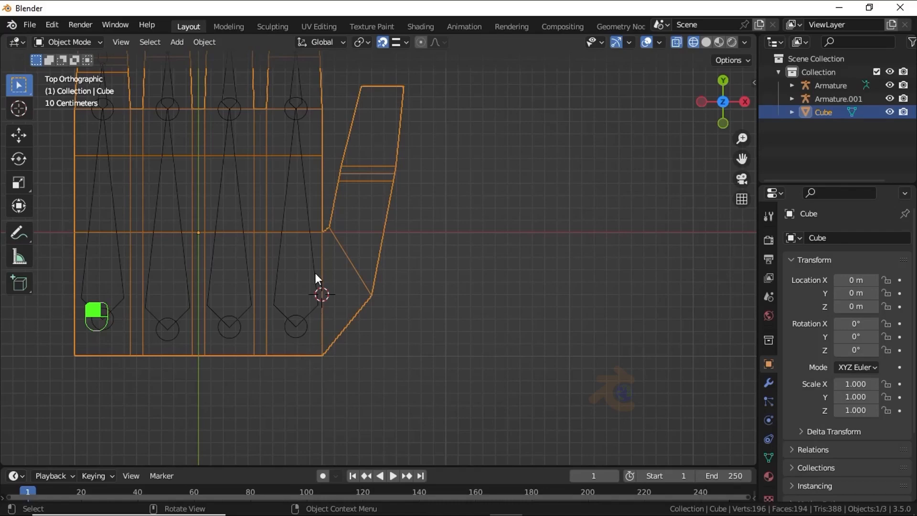
{"action": "key", "text": "Tab"}
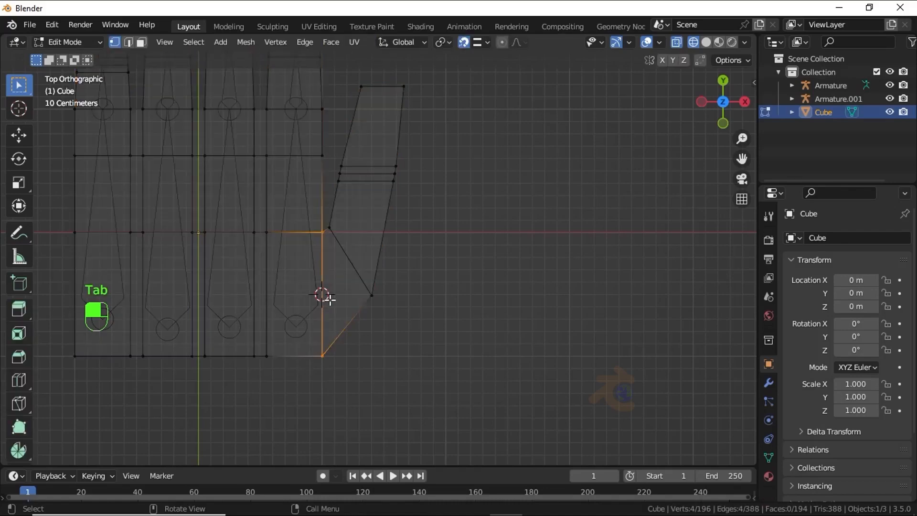
{"action": "key", "text": "shift"}
{"action": "key", "text": "shift+s"}
{"action": "left_click", "coordinate": [426, 311]}
Step: Return to Object Mode and join the two finger armatures into a single armature
{"action": "key", "text": "Tab"}
{"action": "left_click", "coordinate": [824, 98]}
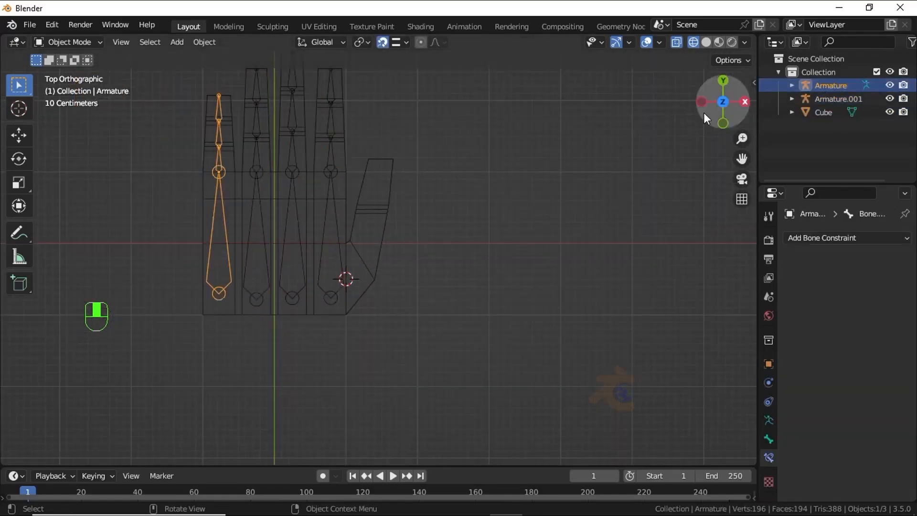
{"action": "left_click", "coordinate": [265, 235]}
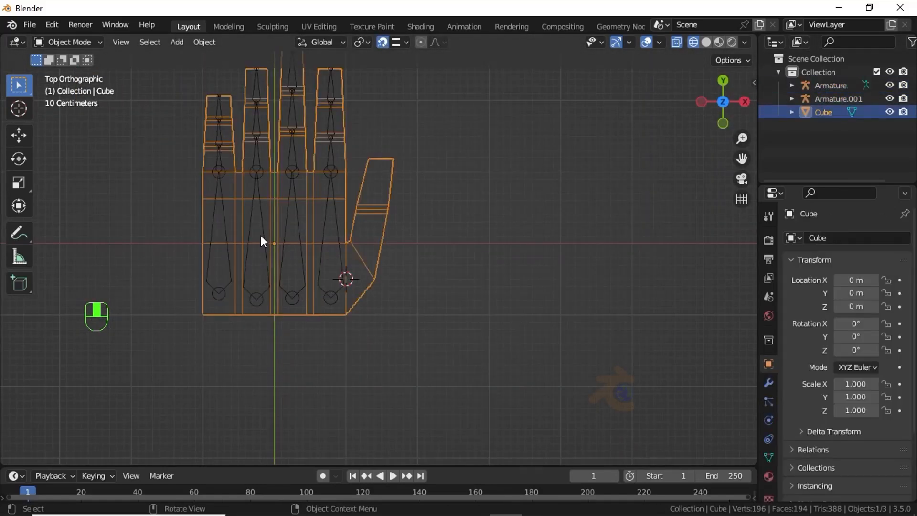
{"action": "left_click", "coordinate": [258, 235]}
{"action": "left_click", "coordinate": [227, 228], "text": "shift"}
{"action": "key", "text": "ctrl+j"}
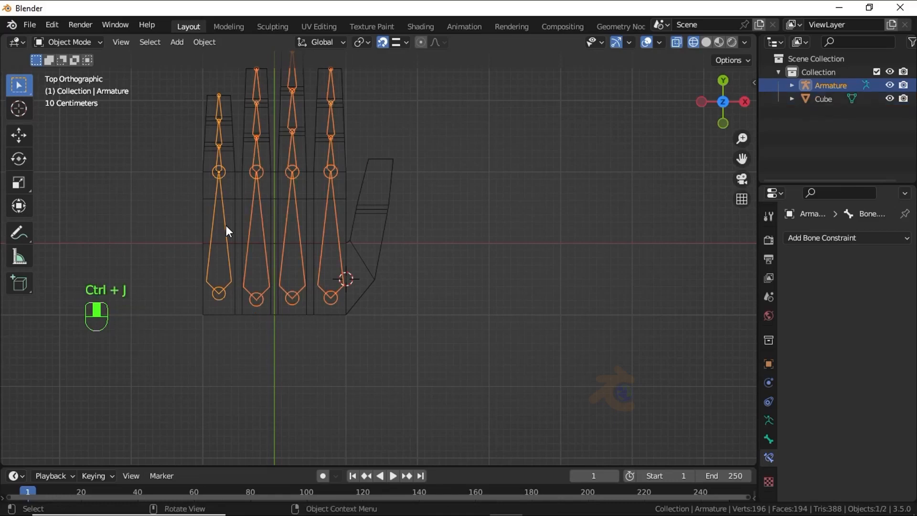
Step: In the joined armature's Edit Mode, add a new bone at the 3D cursor at the thumb's base
{"action": "key", "text": "Tab"}
{"action": "left_click", "coordinate": [332, 297]}
{"action": "scroll", "coordinate": [363, 299], "scroll_direction": "up", "scroll_amount": 2}
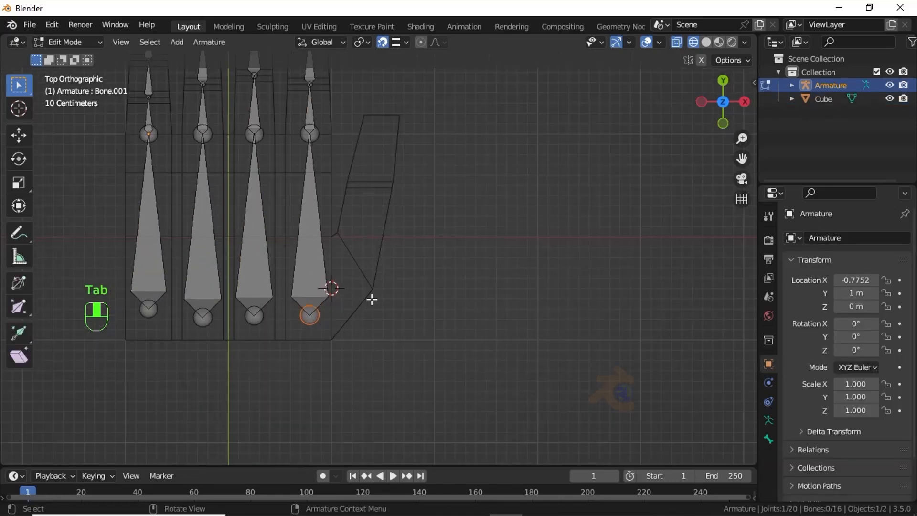
{"action": "key", "text": "shift+s"}
{"action": "left_click", "coordinate": [418, 246]}
{"action": "key", "text": "shift+a"}
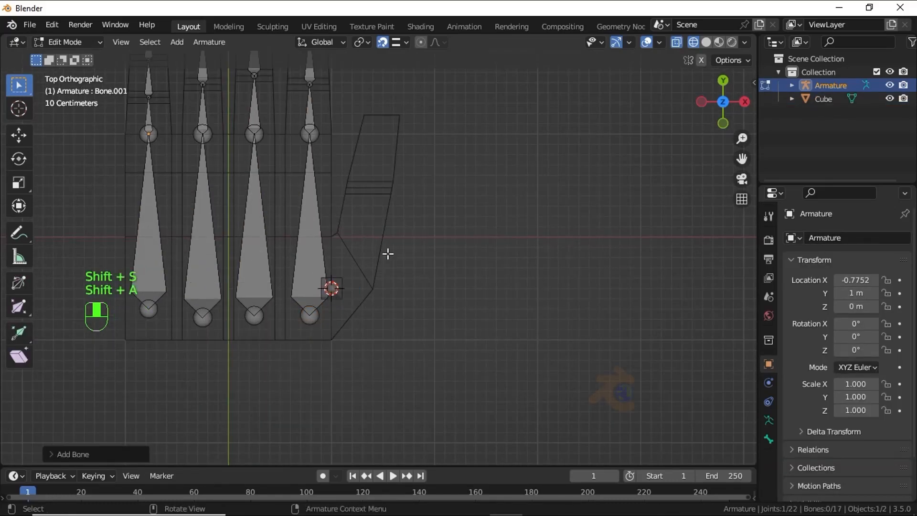
Step: In the hand mesh's Edit Mode, select the edge loop around the thumb's knuckle and snap the 3D cursor to it
{"action": "middle_click_drag", "start_coordinate": [387, 254], "coordinate": [372, 279]}
{"action": "key", "text": "Tab"}
{"action": "left_click", "coordinate": [394, 206]}
{"action": "key", "text": "Tab"}
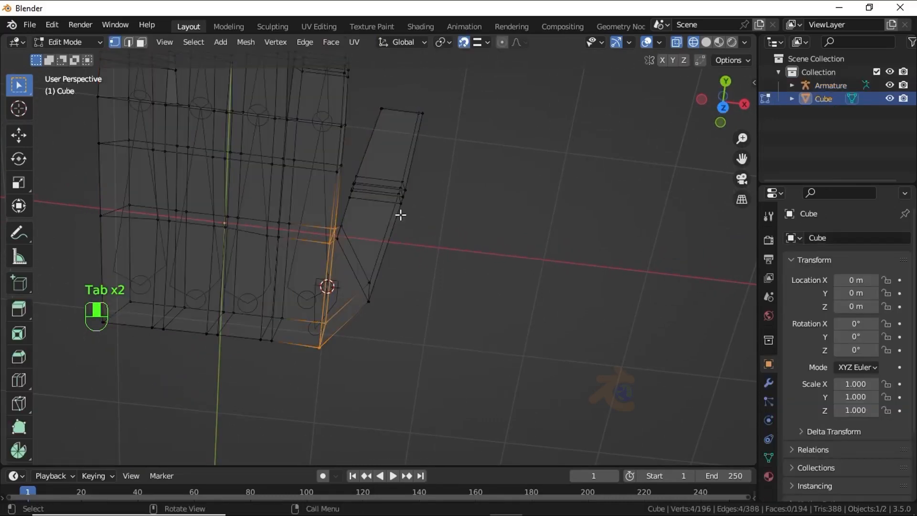
{"action": "middle_click_drag", "start_coordinate": [399, 213], "coordinate": [334, 199]}
{"action": "left_click", "coordinate": [327, 185], "text": "alt"}
{"action": "key", "text": "shift+s"}
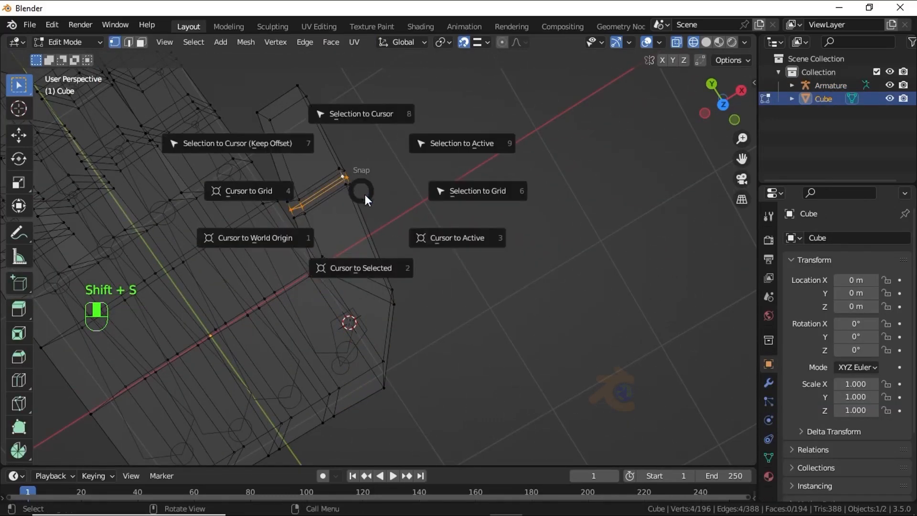
{"action": "left_click", "coordinate": [371, 263]}
{"action": "middle_click_drag", "start_coordinate": [371, 263], "coordinate": [300, 197]}
Step: Return to the armature's Edit Mode and snap the new thumb bone's tip joint to the 3D cursor at the knuckle
{"action": "key", "text": "Tab"}
{"action": "left_click", "coordinate": [396, 217]}
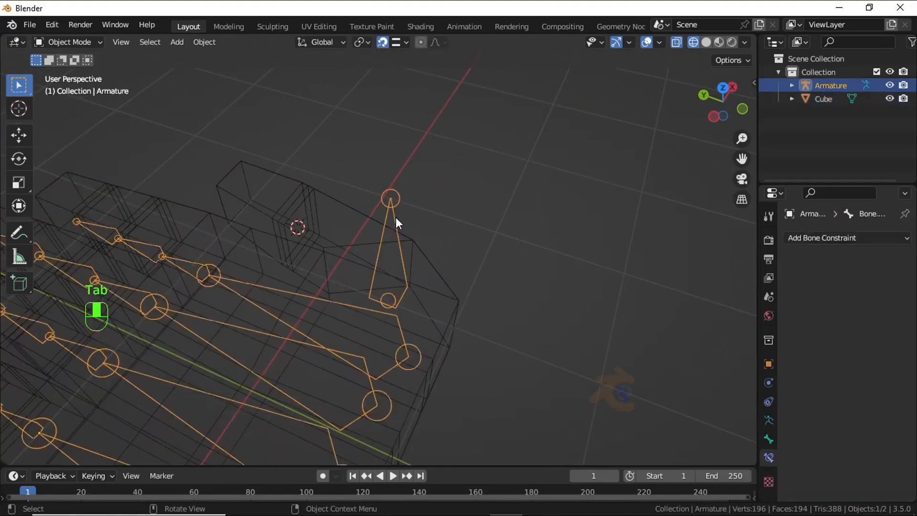
{"action": "key", "text": "Tab"}
{"action": "key", "text": "shift+s"}
{"action": "left_click", "coordinate": [402, 139]}
{"action": "middle_click_drag", "start_coordinate": [402, 138], "coordinate": [392, 307]}
{"action": "key", "text": "KP_7"}
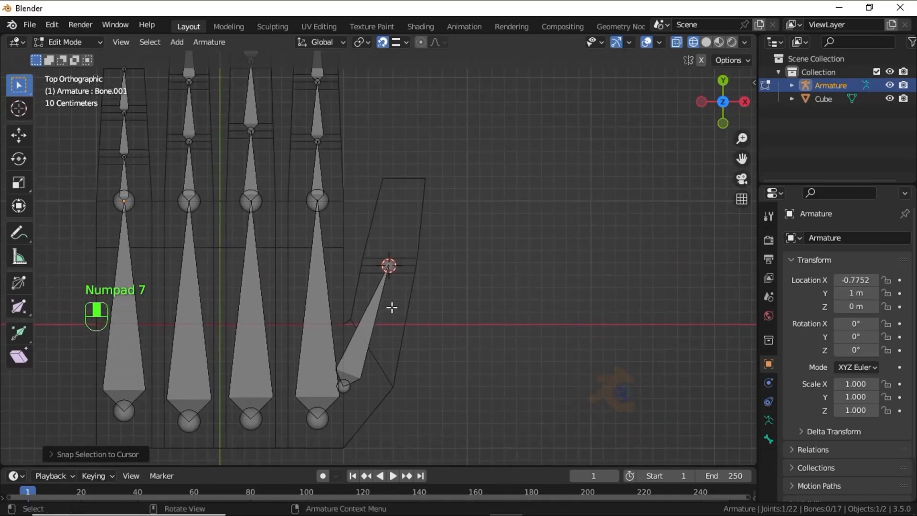
Step: Try to extrude a second thumb bone from the knuckle along Y and position its end freehand at the thumb's tip
{"action": "key", "text": "e"}
{"action": "middle_click", "coordinate": [391, 239]}
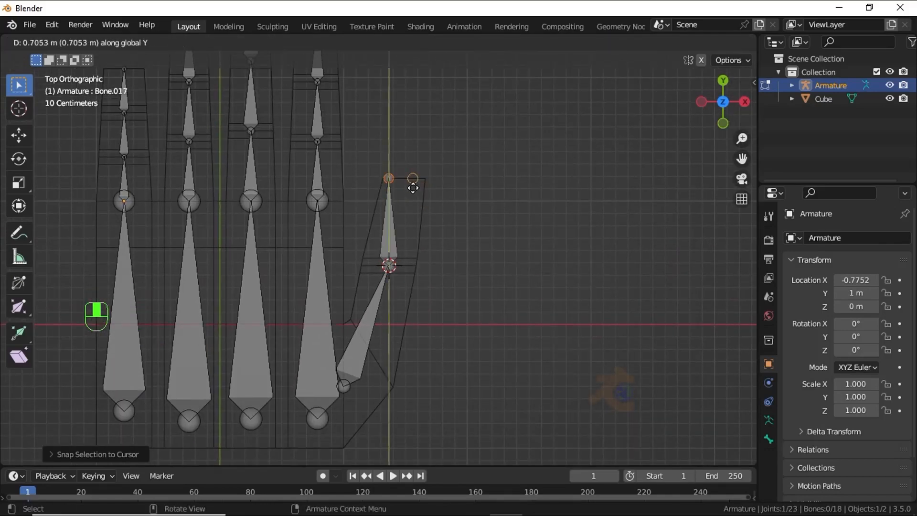
{"action": "right_click", "coordinate": [412, 188]}
{"action": "key", "text": "g"}
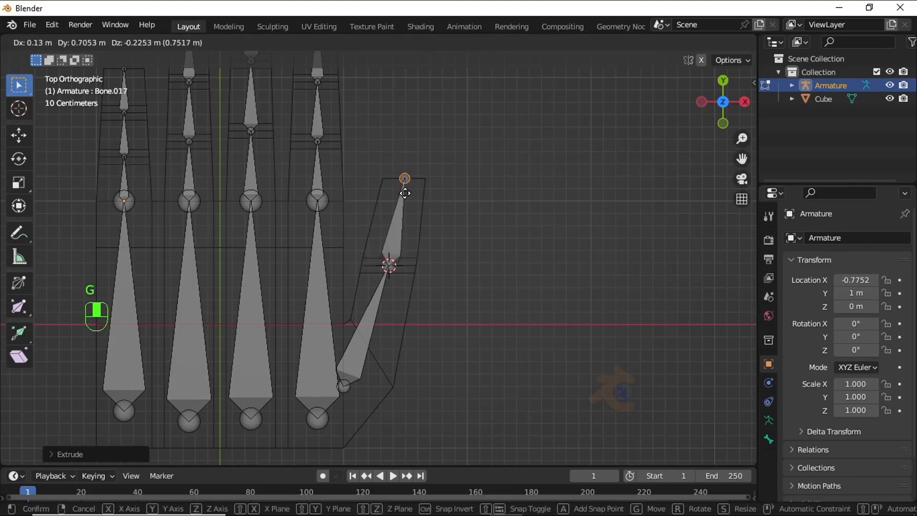
{"action": "left_click", "coordinate": [406, 209]}
{"action": "middle_click_drag", "start_coordinate": [405, 209], "coordinate": [340, 113]}
{"action": "key", "text": "g"}
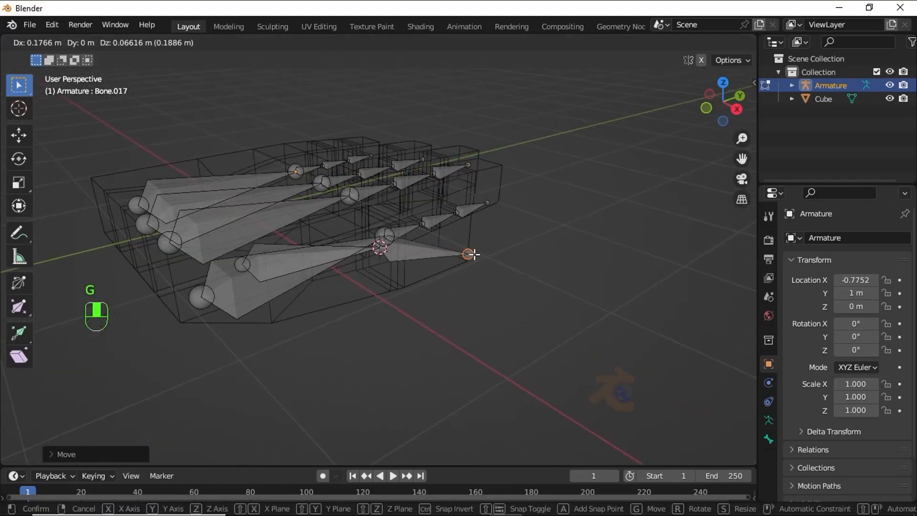
{"action": "key", "text": "z"}
{"action": "left_click", "coordinate": [458, 264]}
{"action": "middle_click_drag", "start_coordinate": [458, 264], "coordinate": [432, 323]}
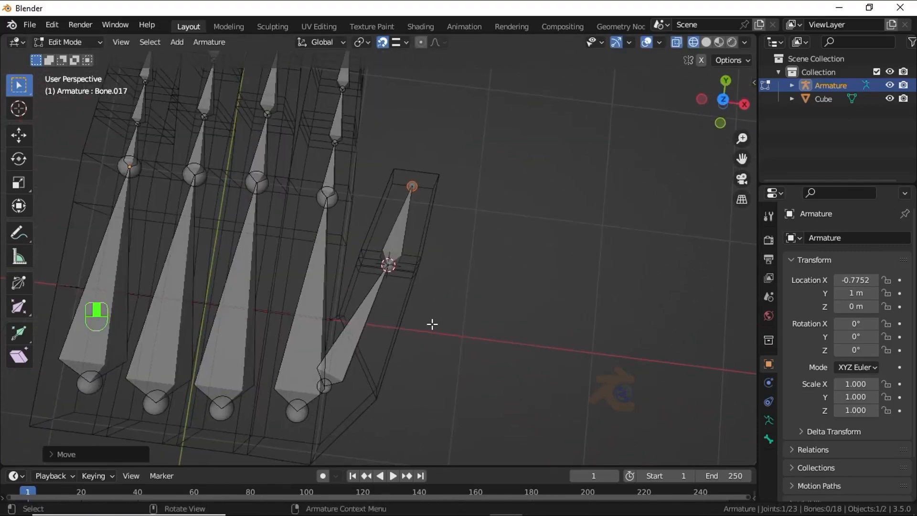
Step: Undo the second thumb bone's moves and its extrusion
{"action": "key", "text": "ctrl+z"}
{"action": "key", "text": "ctrl+z"}
{"action": "key", "text": "ctrl+z"}
{"action": "key", "text": "ctrl+shift+z"}
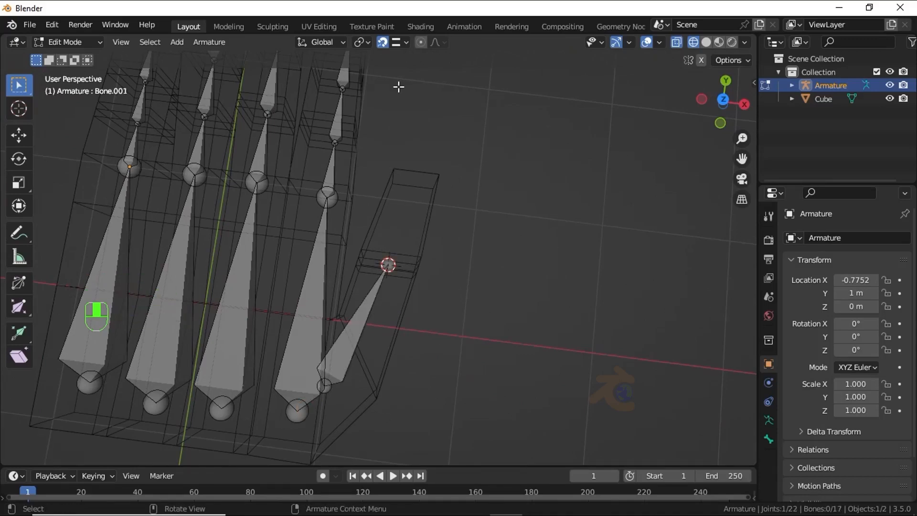
Step: In the hand mesh's Edit Mode, select the thumb's end face in face select mode and snap the 3D cursor to it
{"action": "middle_click_drag", "start_coordinate": [407, 180], "coordinate": [336, 145]}
{"action": "key", "text": "Tab"}
{"action": "middle_click_drag", "start_coordinate": [433, 256], "coordinate": [425, 256]}
{"action": "left_click", "coordinate": [441, 254]}
{"action": "left_click", "coordinate": [476, 246]}
{"action": "key", "text": "Tab"}
{"action": "middle_click_drag", "start_coordinate": [478, 247], "coordinate": [437, 256]}
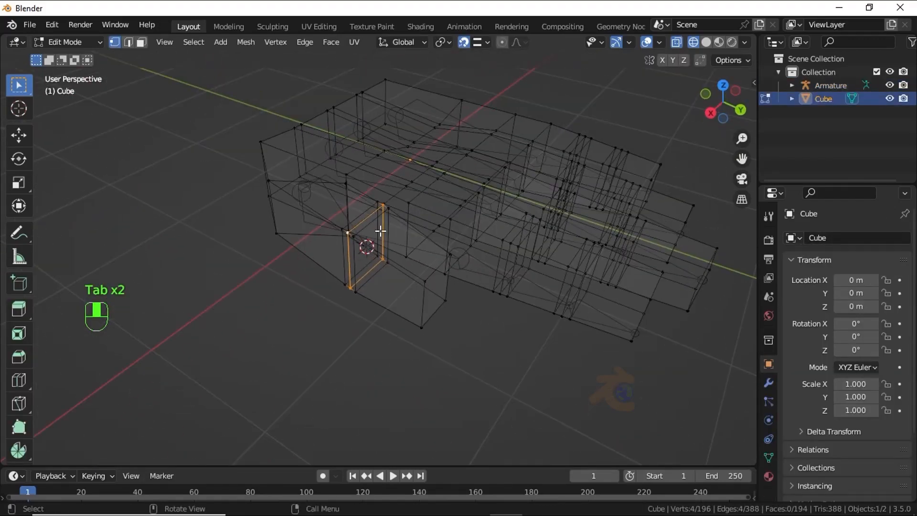
{"action": "left_click", "coordinate": [142, 42]}
{"action": "left_click", "coordinate": [427, 295]}
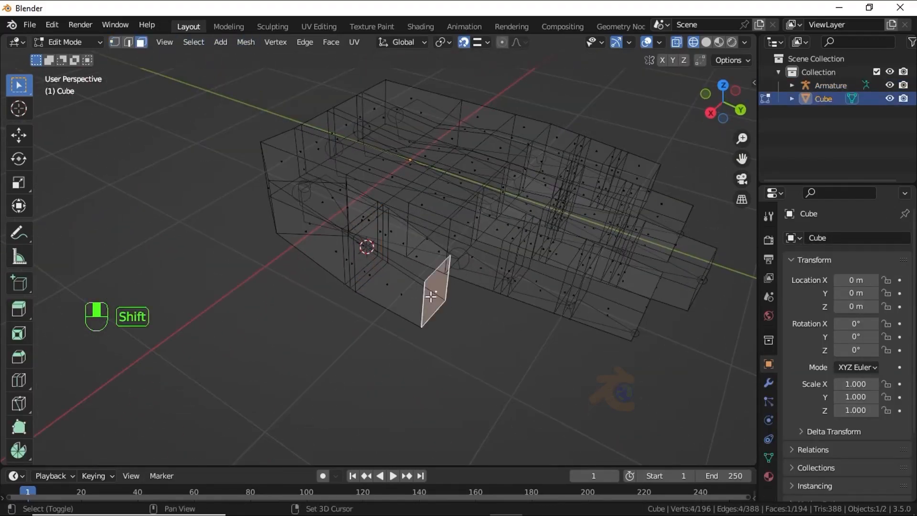
{"action": "key", "text": "shift+s"}
{"action": "left_click", "coordinate": [447, 210]}
{"action": "key", "text": "ctrl+z"}
{"action": "key", "text": "shift+s"}
{"action": "left_click", "coordinate": [430, 348]}
{"action": "middle_click_drag", "start_coordinate": [428, 347], "coordinate": [500, 372]}
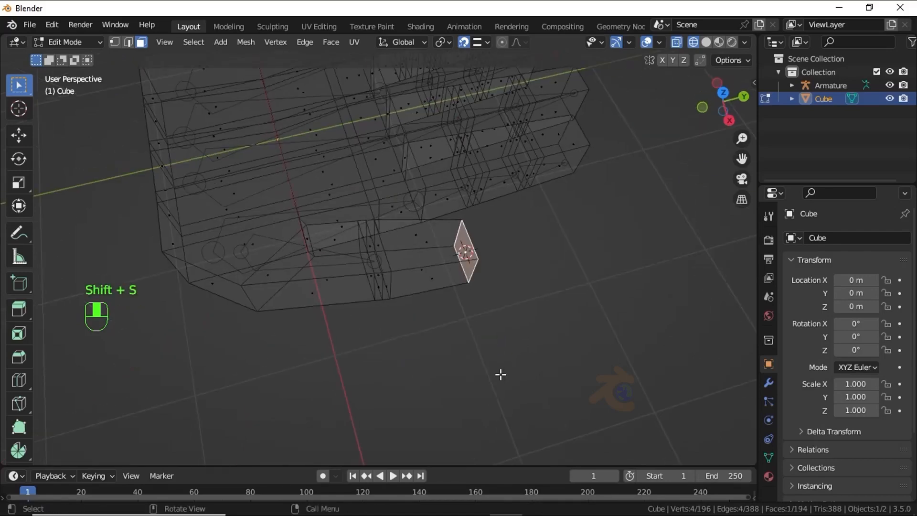
Step: Return to the armature's Edit Mode, extrude a bone from the thumb's knuckle joint and snap its tip to the 3D cursor
{"action": "key", "text": "Tab"}
{"action": "left_click", "coordinate": [373, 266]}
{"action": "key", "text": "Tab"}
{"action": "key", "text": "e"}
{"action": "left_click", "coordinate": [389, 270]}
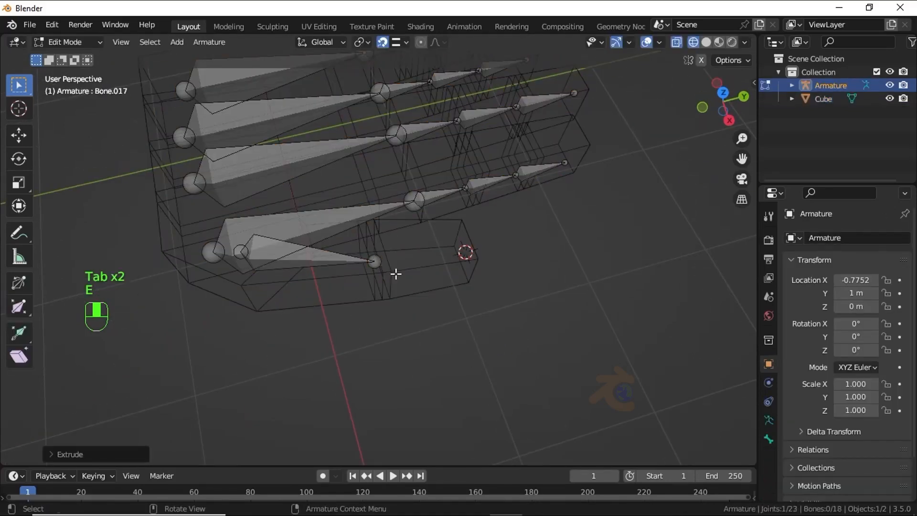
{"action": "key", "text": "shift+s"}
{"action": "left_click", "coordinate": [405, 198]}
{"action": "middle_click_drag", "start_coordinate": [411, 210], "coordinate": [460, 322]}
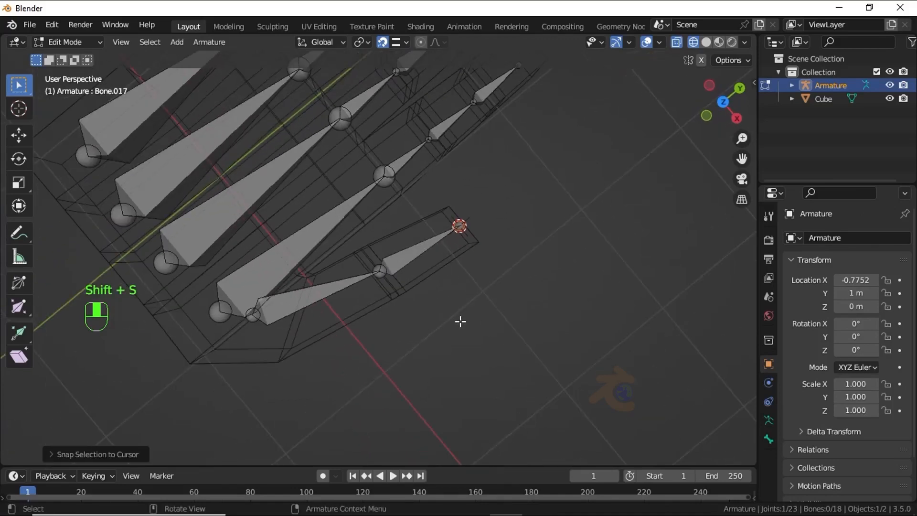
Step: Check the thumb chain from the top view and return the armature to Object Mode
{"action": "key", "text": "KP_7"}
{"action": "mouse_move", "coordinate": [389, 321]}
{"action": "middle_mouse_down", "text": "shift"}
{"action": "mouse_move", "coordinate": [395, 299]}
{"action": "mouse_move", "coordinate": [395, 350]}
{"action": "mouse_move", "coordinate": [404, 313]}
{"action": "middle_mouse_up", "text": "shift"}
{"action": "scroll", "coordinate": [387, 306], "scroll_direction": "up", "scroll_amount": 2}
{"action": "scroll", "coordinate": [380, 311], "scroll_direction": "up", "scroll_amount": 2}
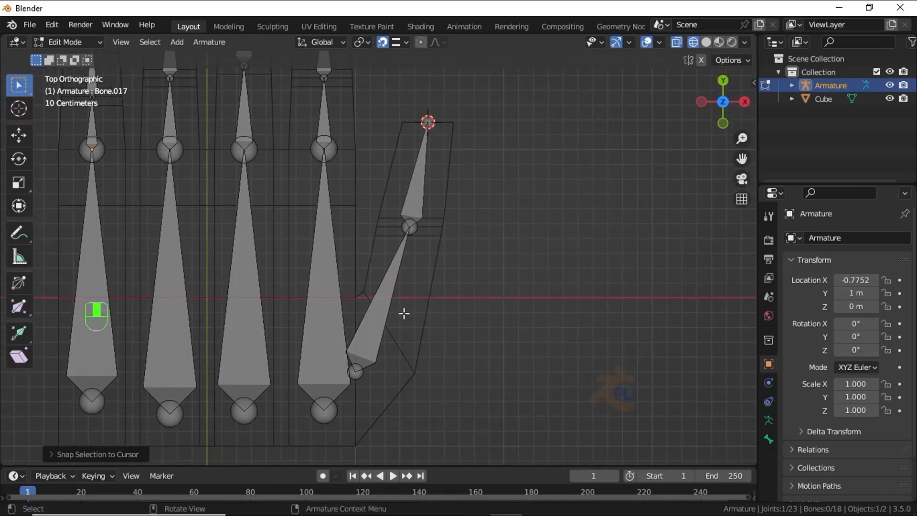
{"action": "scroll", "coordinate": [399, 334], "scroll_direction": "down", "scroll_amount": 2}
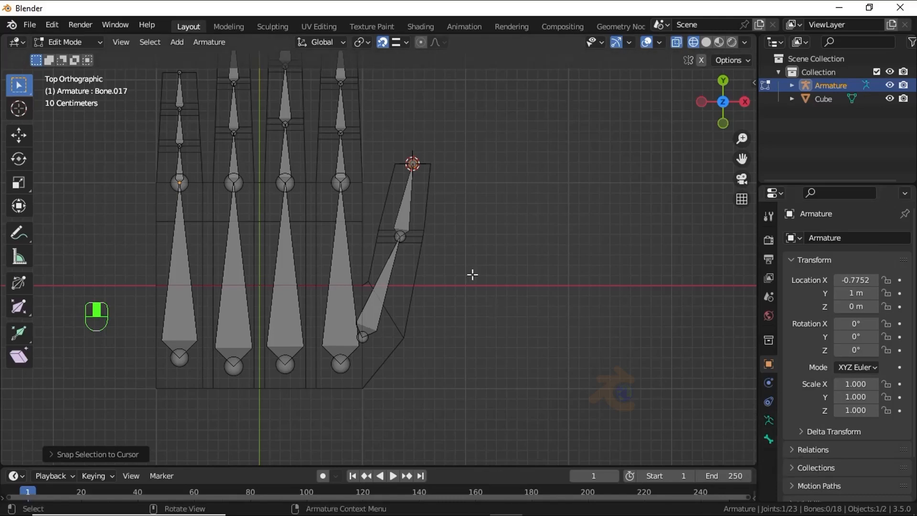
{"action": "scroll", "coordinate": [432, 267], "scroll_direction": "down", "scroll_amount": 5, "text": "shift"}
{"action": "key", "text": "Tab"}
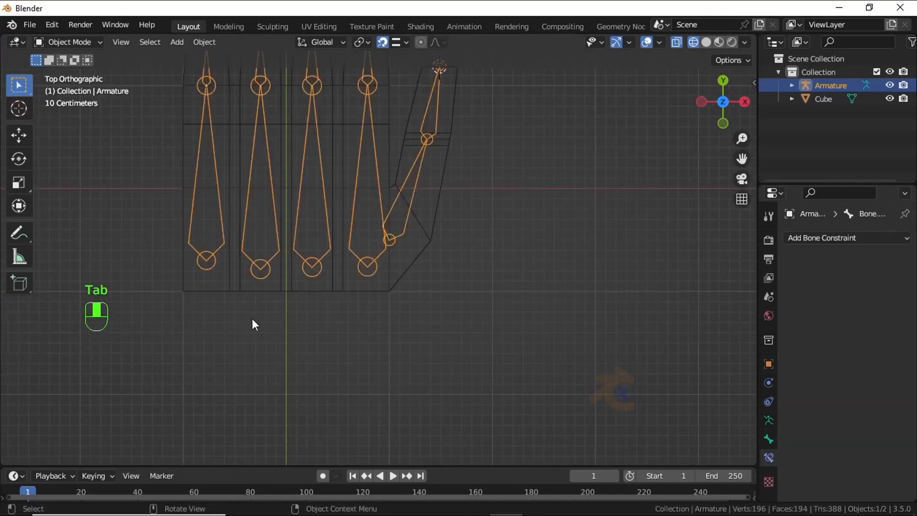
Step: Switch the viewport from wireframe to solid shading and select the armature
{"action": "left_click", "coordinate": [291, 293]}
{"action": "scroll", "coordinate": [294, 301], "scroll_direction": "down", "scroll_amount": 4}
{"action": "middle_click_drag", "start_coordinate": [305, 280], "coordinate": [328, 362], "text": "shift"}
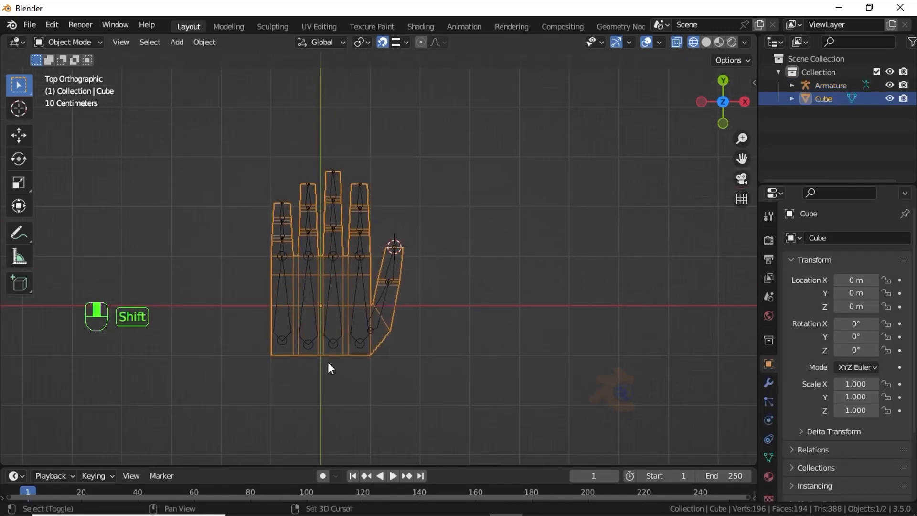
{"action": "left_click", "coordinate": [422, 337]}
{"action": "mouse_move", "coordinate": [422, 336]}
{"action": "middle_mouse_down", "text": "shift"}
{"action": "mouse_move", "coordinate": [399, 230]}
{"action": "mouse_move", "coordinate": [348, 276]}
{"action": "mouse_move", "coordinate": [290, 228]}
{"action": "mouse_move", "coordinate": [299, 275]}
{"action": "mouse_move", "coordinate": [279, 231]}
{"action": "mouse_move", "coordinate": [314, 303]}
{"action": "middle_mouse_up", "text": "shift"}
{"action": "key", "text": "shift+z"}
{"action": "left_click", "coordinate": [279, 230]}
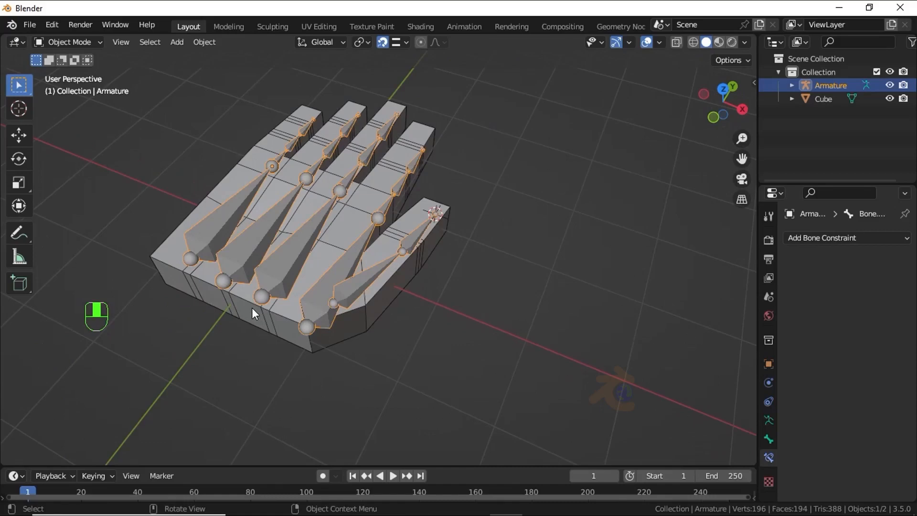
Step: Turn off the wireframe overlay on the geometry
{"action": "left_click", "coordinate": [657, 43]}
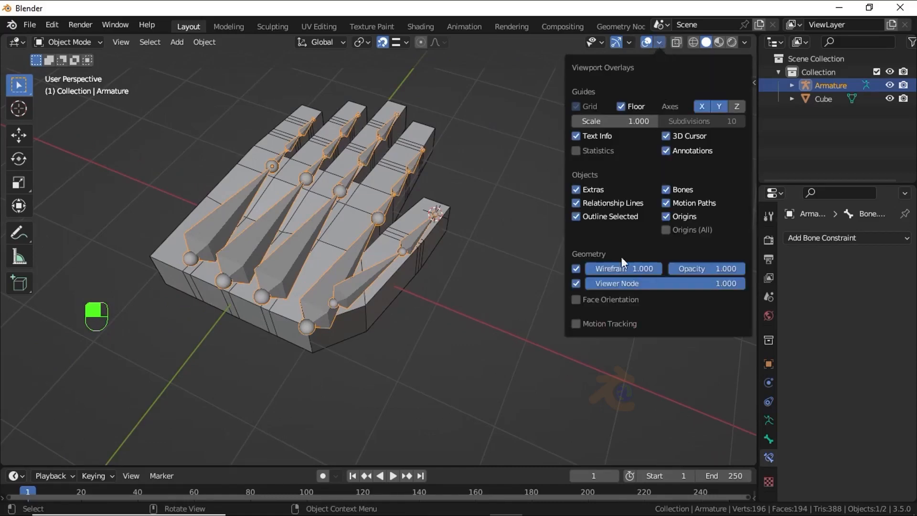
{"action": "left_click", "coordinate": [576, 268]}
{"action": "mouse_move", "coordinate": [369, 310]}
{"action": "middle_mouse_down"}
{"action": "mouse_move", "coordinate": [302, 254]}
{"action": "mouse_move", "coordinate": [357, 222]}
{"action": "mouse_move", "coordinate": [383, 307]}
{"action": "mouse_move", "coordinate": [334, 260]}
{"action": "mouse_move", "coordinate": [320, 308]}
{"action": "middle_mouse_up"}
Step: Select the hand mesh, add the armature to the selection, and parent the mesh to it with automatic weights
{"action": "key", "text": "shift+z"}
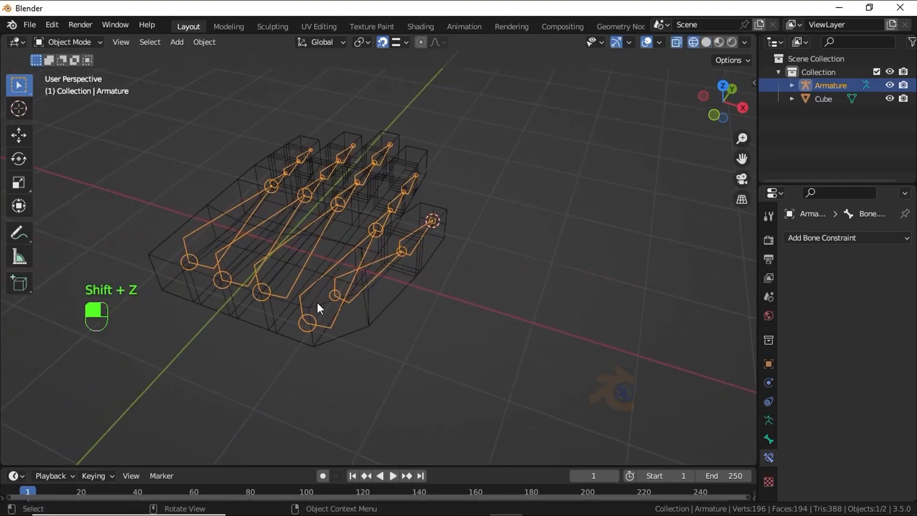
{"action": "key", "text": "KP_7"}
{"action": "left_click", "coordinate": [397, 352]}
{"action": "middle_click_drag", "start_coordinate": [397, 352], "coordinate": [312, 273]}
{"action": "mouse_move", "coordinate": [279, 213]}
{"action": "middle_mouse_down"}
{"action": "mouse_move", "coordinate": [265, 232]}
{"action": "mouse_move", "coordinate": [349, 352]}
{"action": "mouse_move", "coordinate": [344, 327]}
{"action": "middle_mouse_up"}
{"action": "key", "text": "shift+z"}
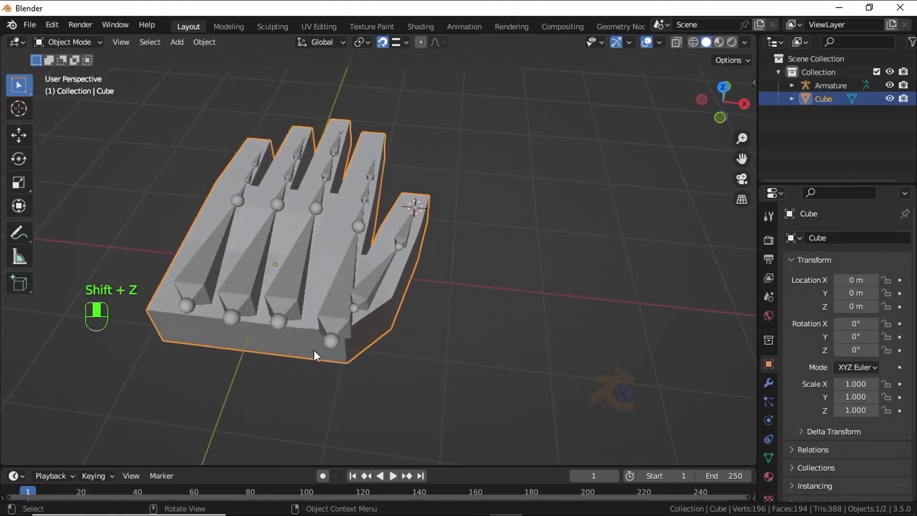
{"action": "left_click", "coordinate": [293, 276], "text": "shift"}
{"action": "middle_click_drag", "start_coordinate": [293, 276], "coordinate": [340, 310]}
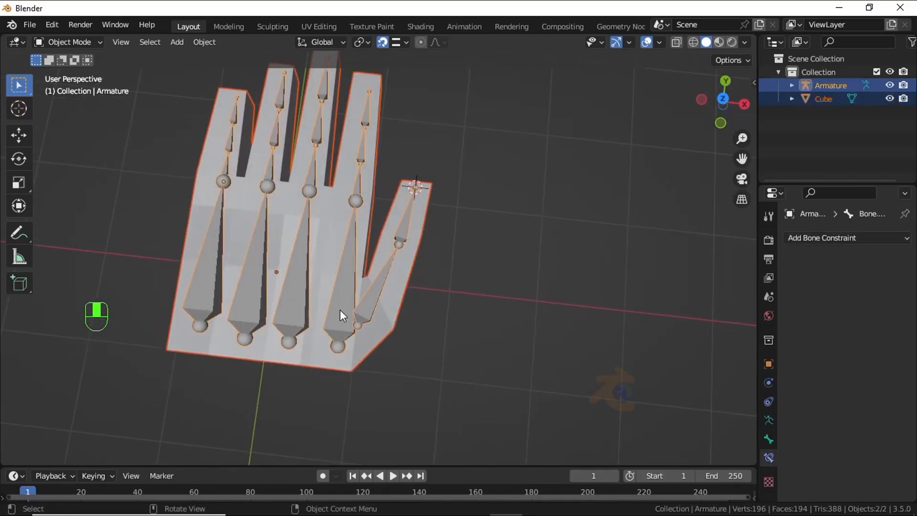
{"action": "key", "text": "ctrl+p"}
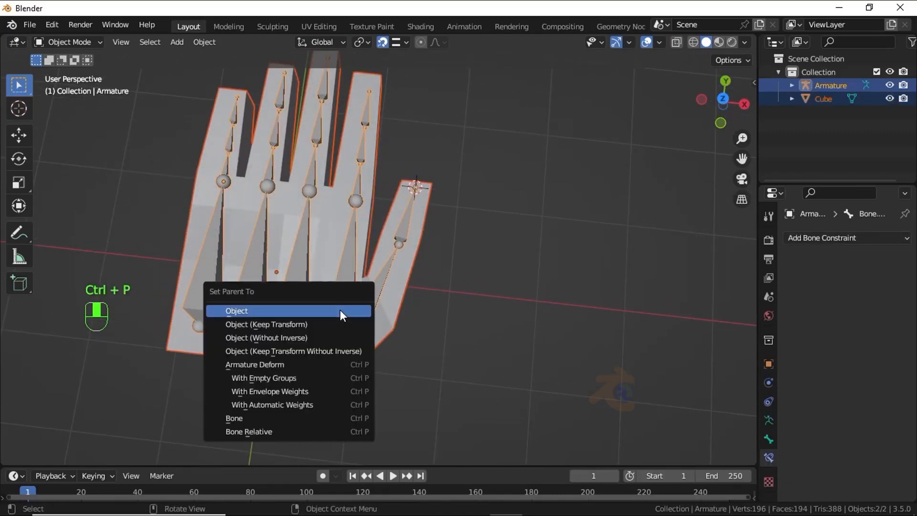
{"action": "left_click", "coordinate": [306, 399]}
{"action": "key", "text": "KP_7"}
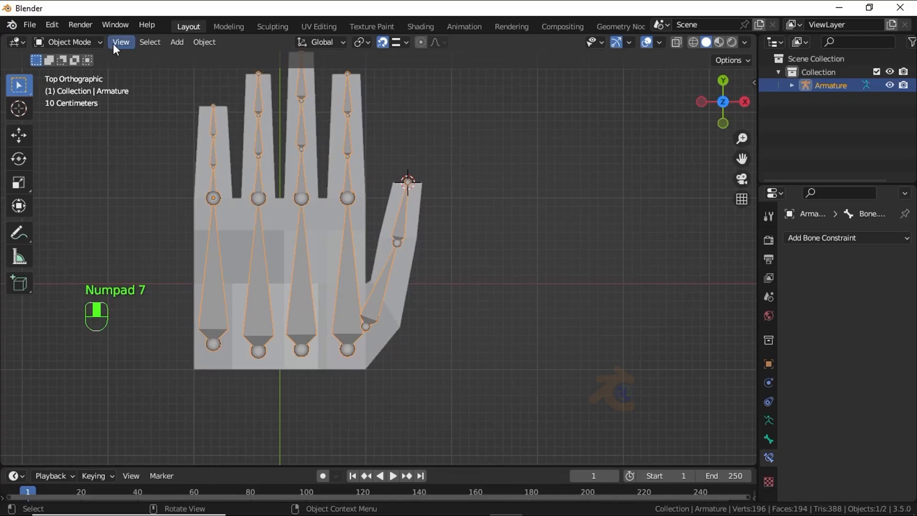
Step: Switch the armature to Pose Mode and select the first bone above the knuckle in each of the four fingers
{"action": "left_click", "coordinate": [84, 42]}
{"action": "left_click", "coordinate": [77, 86]}
{"action": "middle_click_drag", "start_coordinate": [256, 234], "coordinate": [310, 222]}
{"action": "left_click", "coordinate": [238, 163]}
{"action": "key", "text": "r"}
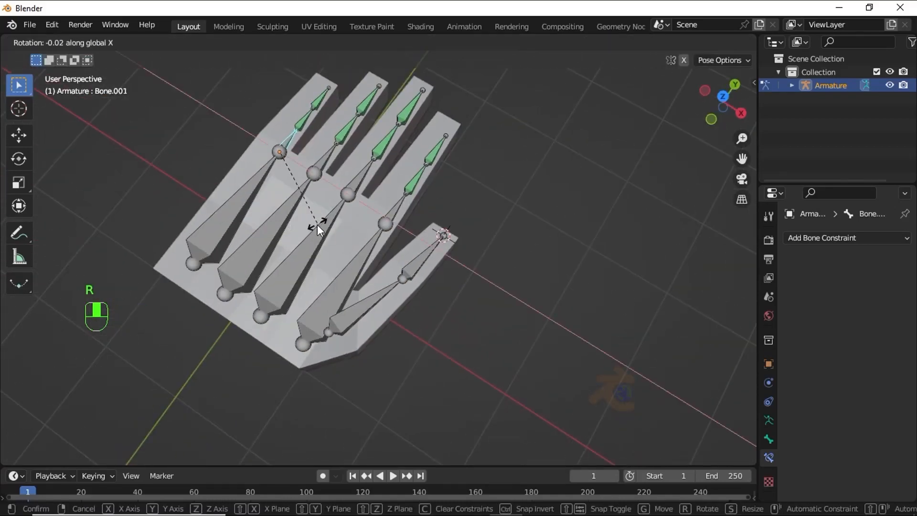
{"action": "right_click", "coordinate": [283, 220]}
{"action": "left_click", "coordinate": [325, 159], "text": "shift"}
{"action": "left_click", "coordinate": [367, 168], "text": "shift"}
{"action": "left_click", "coordinate": [391, 194], "text": "shift"}
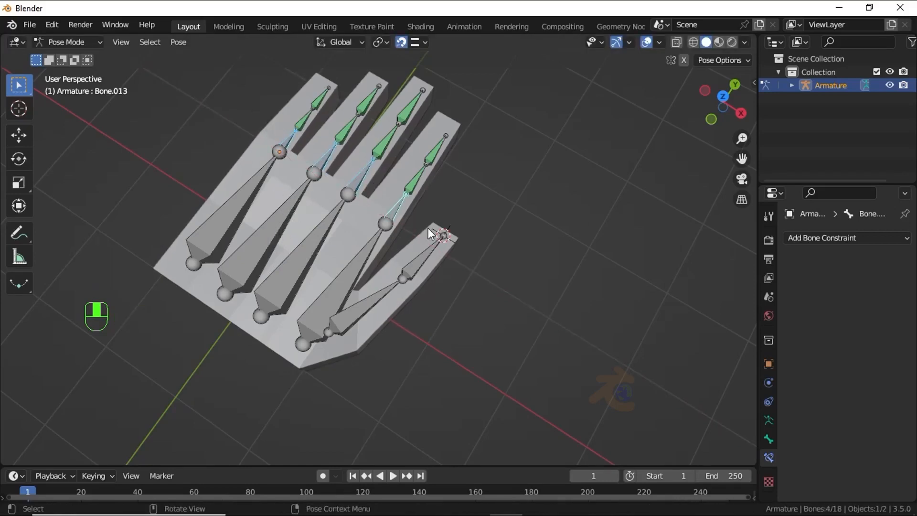
Step: Try a free rotation of the four selected finger bones and undo it
{"action": "key", "text": "r"}
{"action": "left_click", "coordinate": [401, 274]}
{"action": "middle_click_drag", "start_coordinate": [400, 275], "coordinate": [253, 86]}
{"action": "middle_click_drag", "start_coordinate": [433, 230], "coordinate": [392, 151], "text": "shift"}
{"action": "key", "text": "ctrl+z"}
{"action": "middle_click_drag", "start_coordinate": [426, 205], "coordinate": [429, 329]}
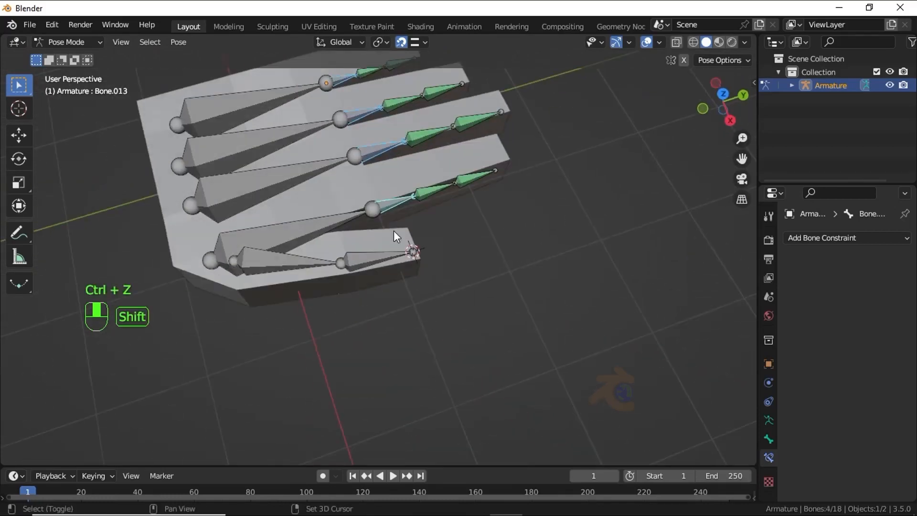
{"action": "middle_click_drag", "start_coordinate": [394, 230], "coordinate": [387, 282], "text": "shift"}
Step: Try curling the four fingers by rotating the selected bones about the global X axis
{"action": "key", "text": "r"}
{"action": "key", "text": "x"}
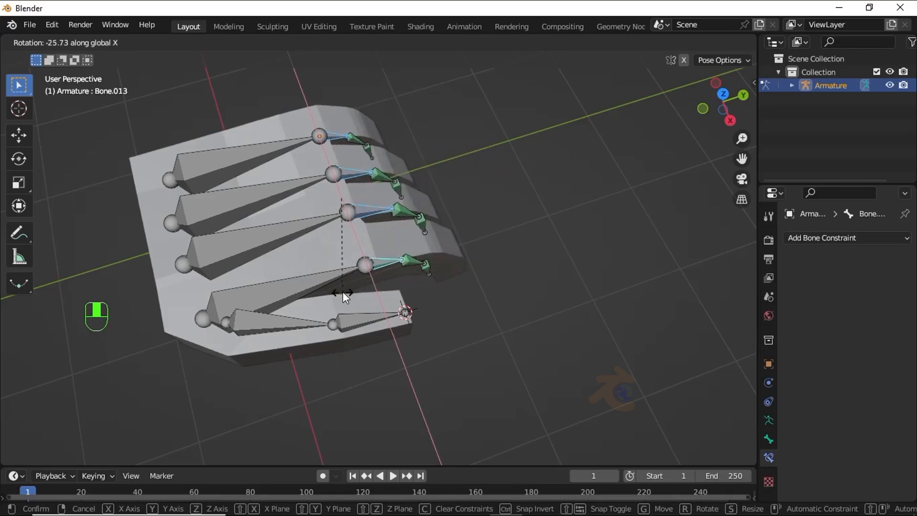
{"action": "left_click", "coordinate": [363, 279]}
Step: Try rotating the thumb's tip bone and its lower bone to test how the mesh deforms
{"action": "middle_click_drag", "start_coordinate": [363, 285], "coordinate": [408, 294]}
{"action": "left_click", "coordinate": [398, 282]}
{"action": "key", "text": "r"}
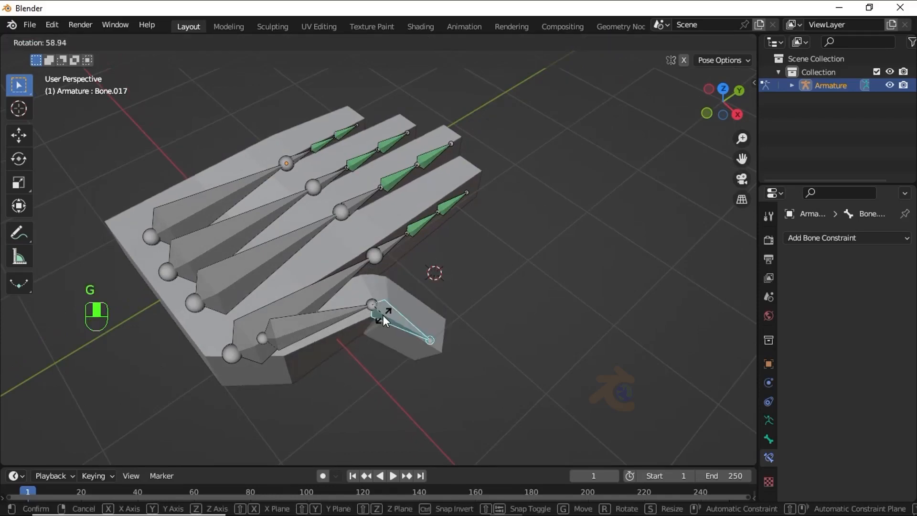
{"action": "left_click", "coordinate": [383, 314]}
{"action": "left_click", "coordinate": [348, 318]}
{"action": "middle_click_drag", "start_coordinate": [348, 318], "coordinate": [389, 346]}
{"action": "key", "text": "r"}
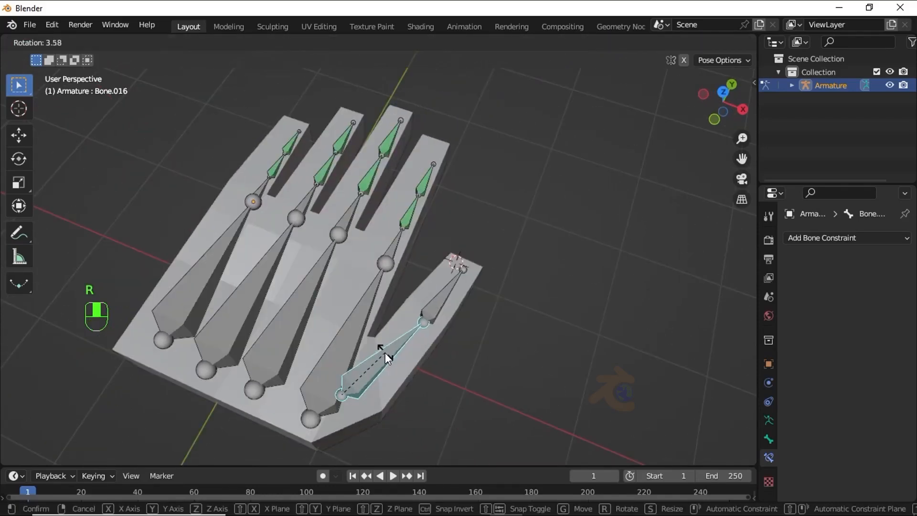
{"action": "left_click", "coordinate": [393, 379]}
Step: Leave posing and return the armature to Object Mode
{"action": "middle_click_drag", "start_coordinate": [393, 379], "coordinate": [480, 271]}
{"action": "mouse_move", "coordinate": [480, 271]}
{"action": "middle_mouse_down", "text": "shift"}
{"action": "mouse_move", "coordinate": [482, 288]}
{"action": "mouse_move", "coordinate": [478, 260]}
{"action": "middle_mouse_up", "text": "shift"}
{"action": "key", "text": "Tab"}
{"action": "middle_click_drag", "start_coordinate": [410, 267], "coordinate": [395, 353]}
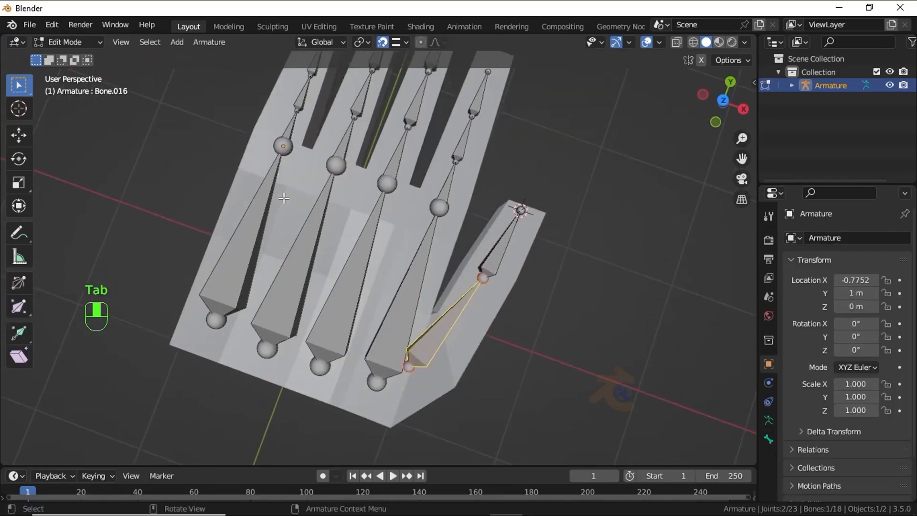
{"action": "left_click", "coordinate": [98, 46]}
{"action": "left_click", "coordinate": [67, 56]}
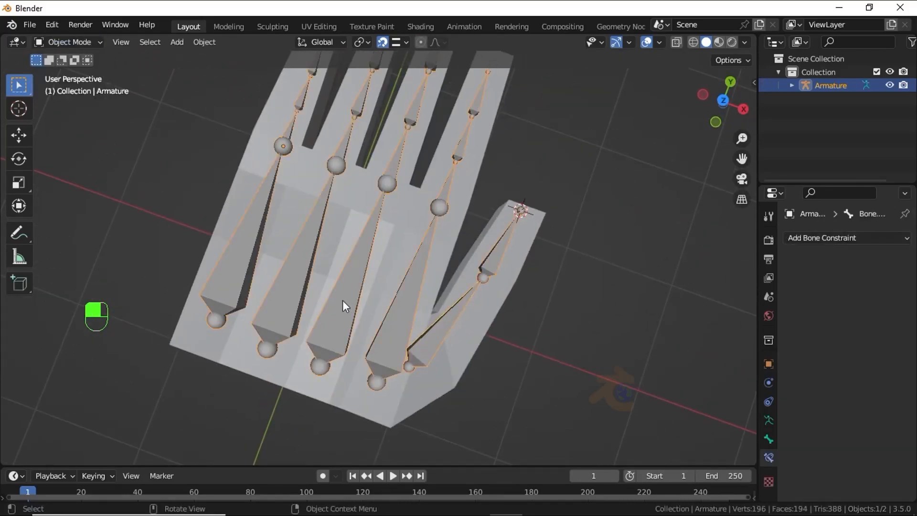
Step: Add a Subdivision Surface modifier to the hand mesh and set its viewport levels to 2
{"action": "left_click", "coordinate": [371, 376]}
{"action": "left_click", "coordinate": [768, 382]}
{"action": "left_click", "coordinate": [845, 237]}
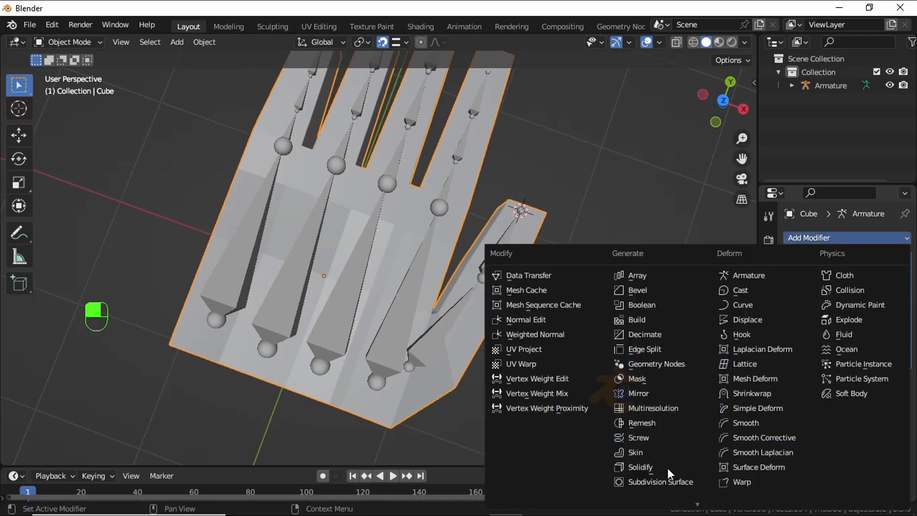
{"action": "left_click", "coordinate": [668, 482]}
{"action": "left_click", "coordinate": [888, 417]}
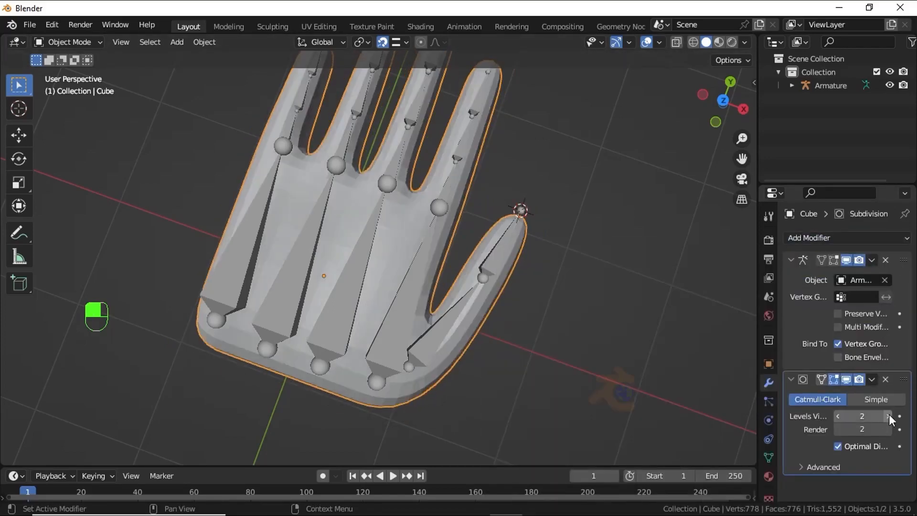
{"action": "key", "text": "Tab"}
{"action": "key", "text": "Tab"}
{"action": "key", "text": "KP_7"}
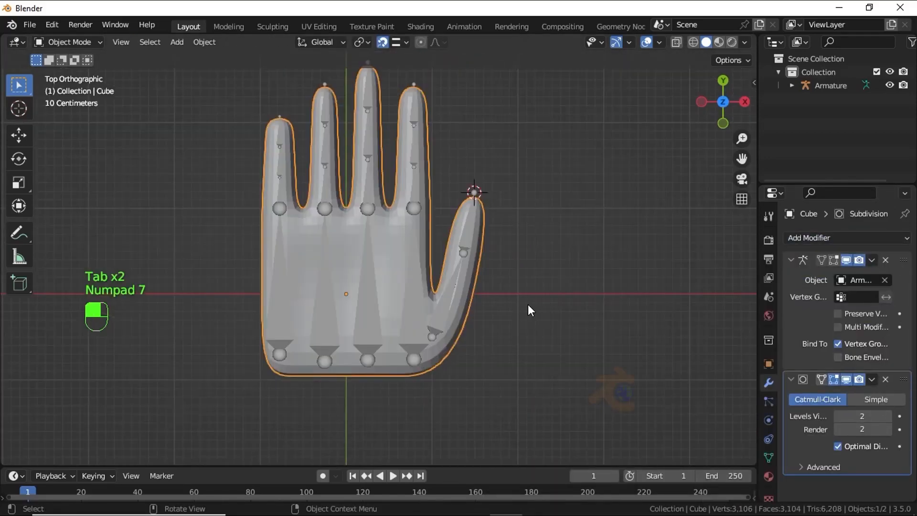
Step: Apply Shade Smooth to the hand mesh
{"action": "scroll", "coordinate": [364, 211], "scroll_direction": "up", "scroll_amount": 2}
{"action": "scroll", "coordinate": [399, 285], "scroll_direction": "up", "scroll_amount": 1}
{"action": "scroll", "coordinate": [399, 285], "scroll_direction": "up", "scroll_amount": 3, "text": "shift"}
{"action": "right_click", "coordinate": [363, 123]}
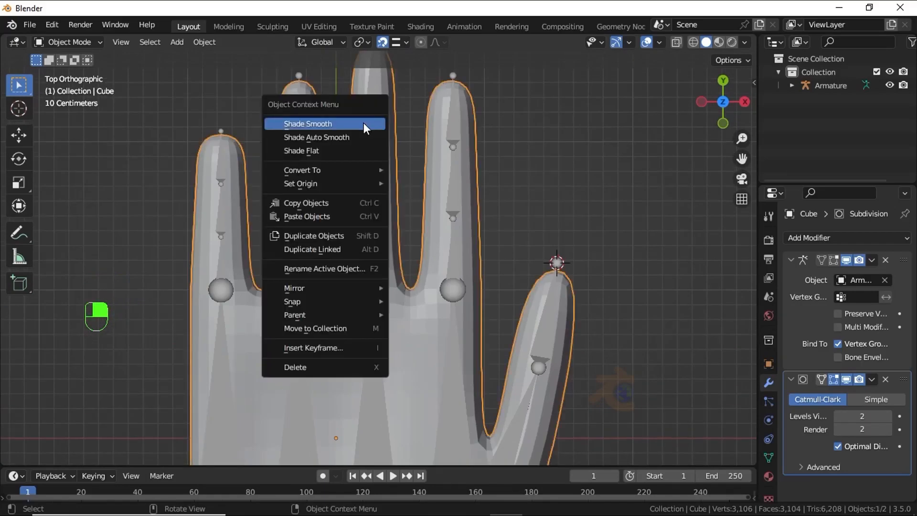
{"action": "left_click", "coordinate": [363, 122]}
{"action": "scroll", "coordinate": [488, 136], "scroll_direction": "down", "scroll_amount": 5, "text": "shift"}
{"action": "middle_click_drag", "start_coordinate": [488, 136], "coordinate": [627, 77]}
Step: Hide the viewport overlays to inspect the smoothed hand, and show them again
{"action": "scroll", "coordinate": [352, 257], "scroll_direction": "down", "scroll_amount": 4}
{"action": "left_click", "coordinate": [645, 42]}
{"action": "middle_click_drag", "start_coordinate": [537, 225], "coordinate": [442, 237]}
{"action": "scroll", "coordinate": [439, 233], "scroll_direction": "up", "scroll_amount": 2}
{"action": "scroll", "coordinate": [422, 236], "scroll_direction": "down", "scroll_amount": 2}
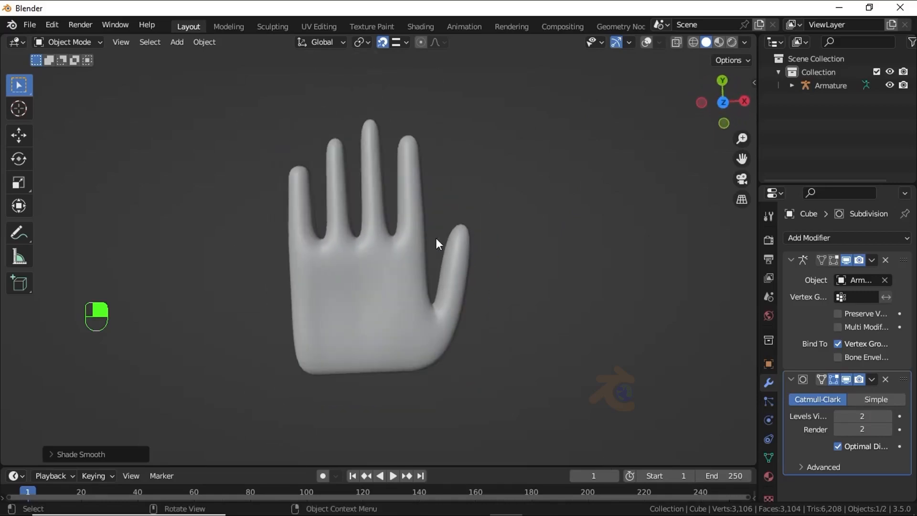
{"action": "left_click", "coordinate": [664, 42]}
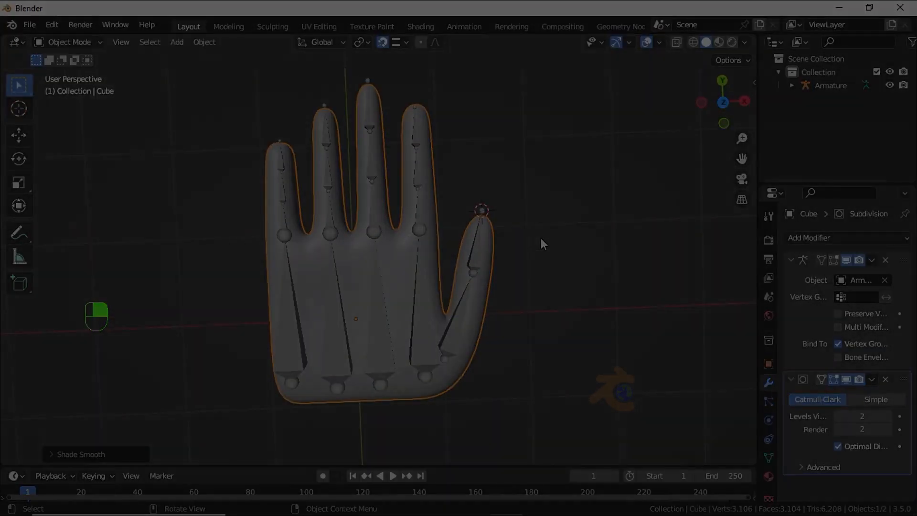